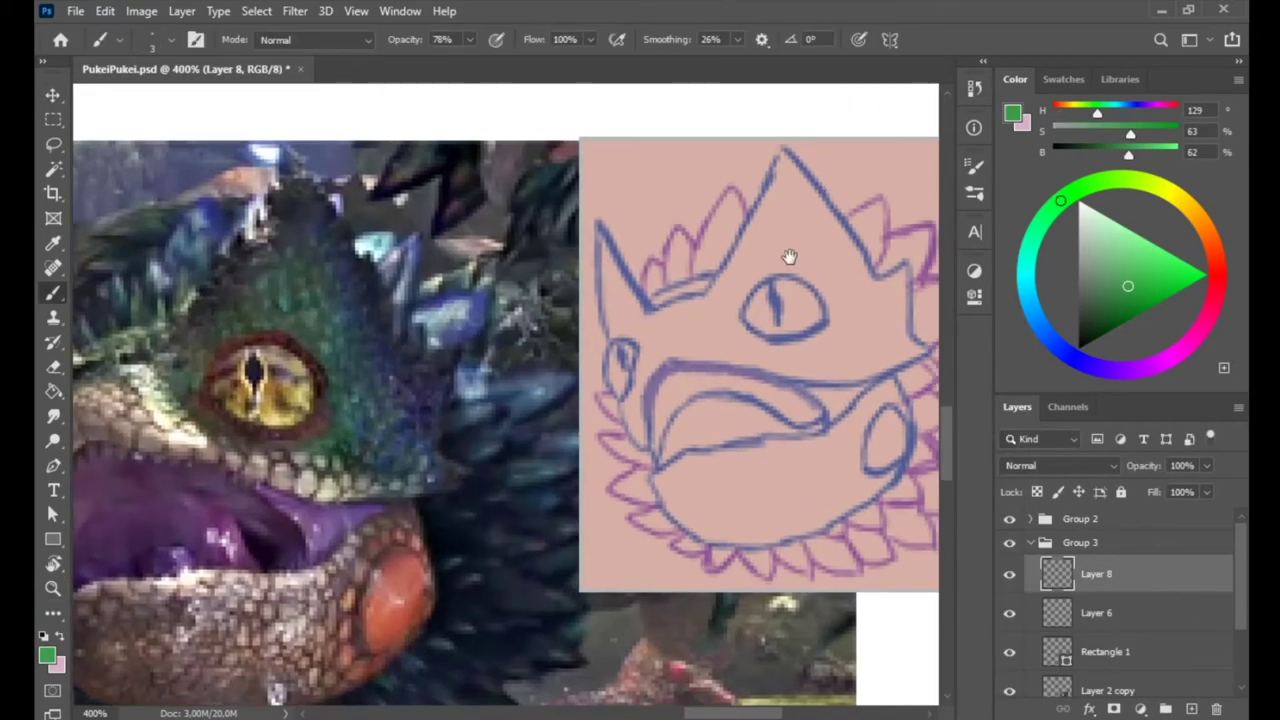
Paint green strokes along the crown outline and the head's left edge, toward the eye
drag(630, 368, 785, 340)
drag(588, 403, 743, 305)
drag(715, 420, 671, 228)
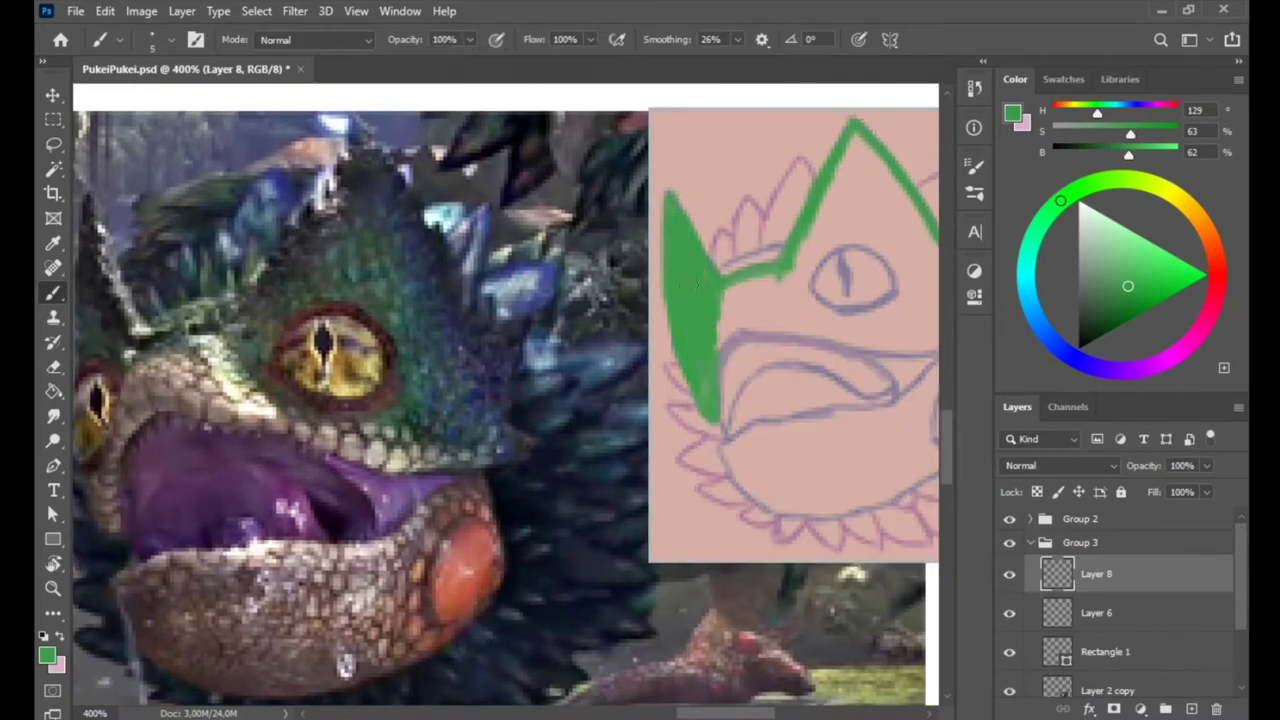
drag(700, 315, 822, 262)
drag(668, 196, 714, 418)
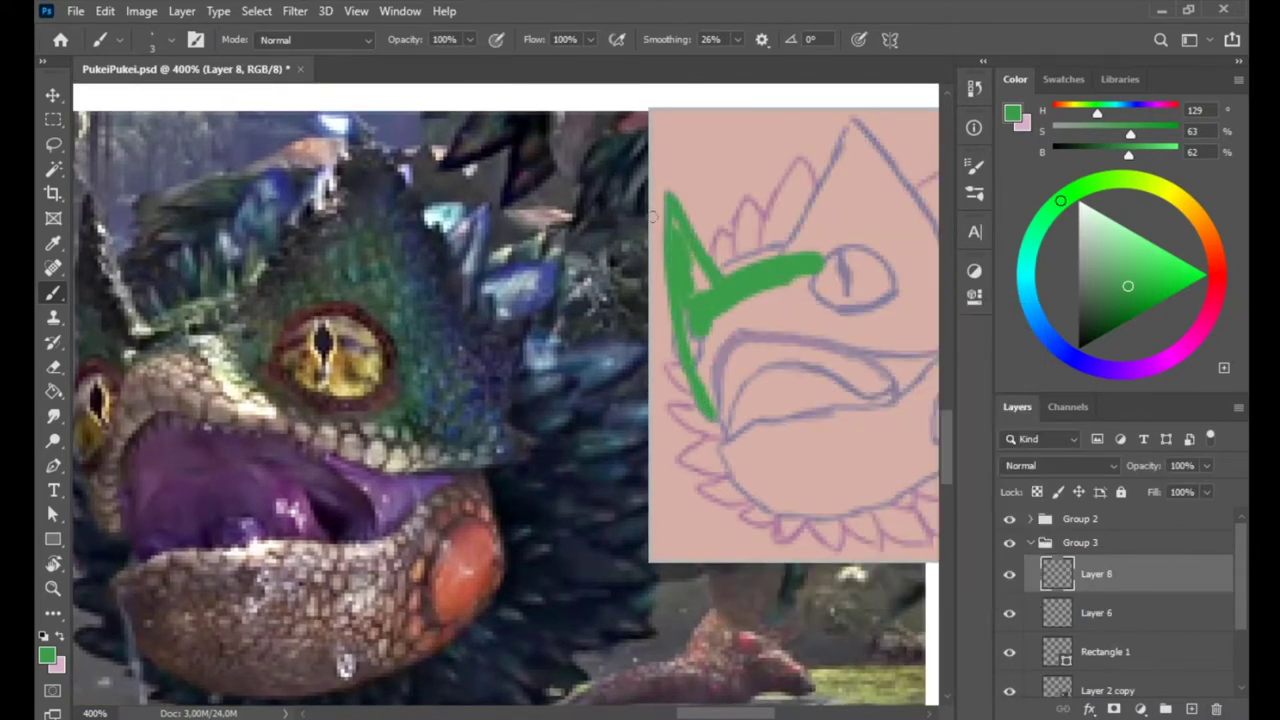
drag(719, 320, 809, 337)
drag(908, 312, 844, 287)
Resize the brush and fill the crown's top spike and remaining area with green
right_click(720, 243)
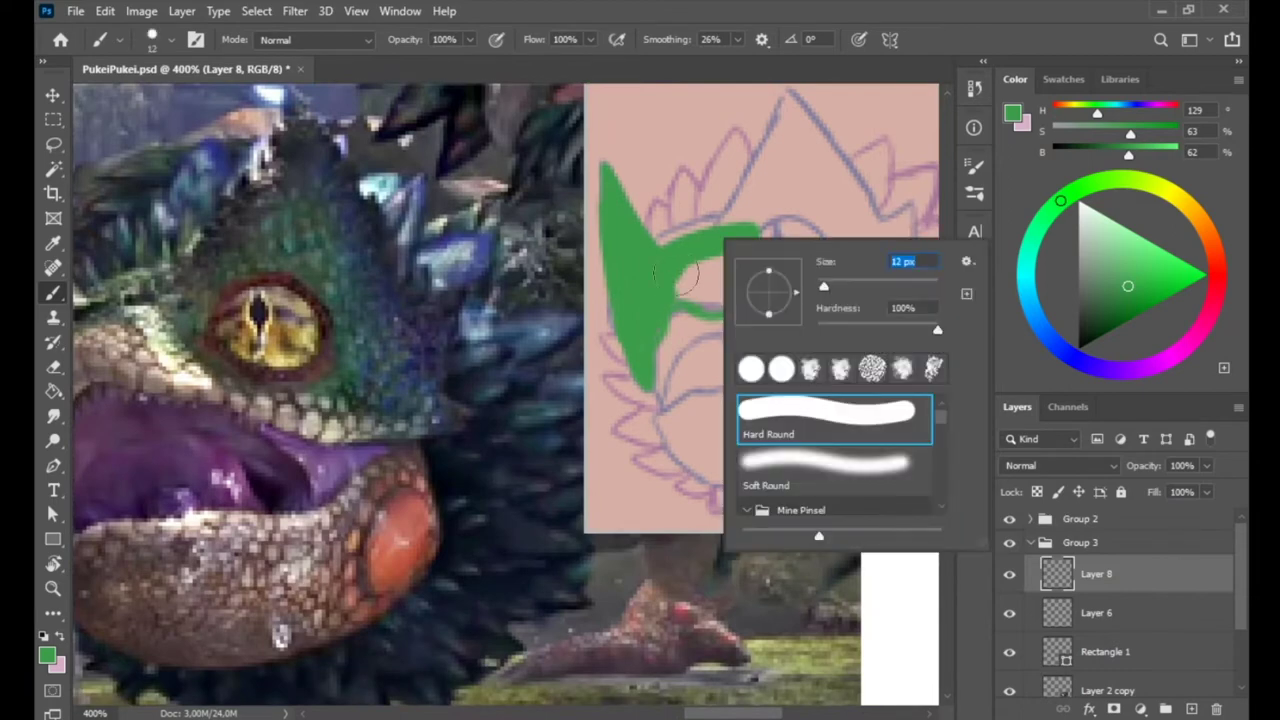
drag(700, 300, 830, 250)
right_click(776, 266)
right_click(850, 338)
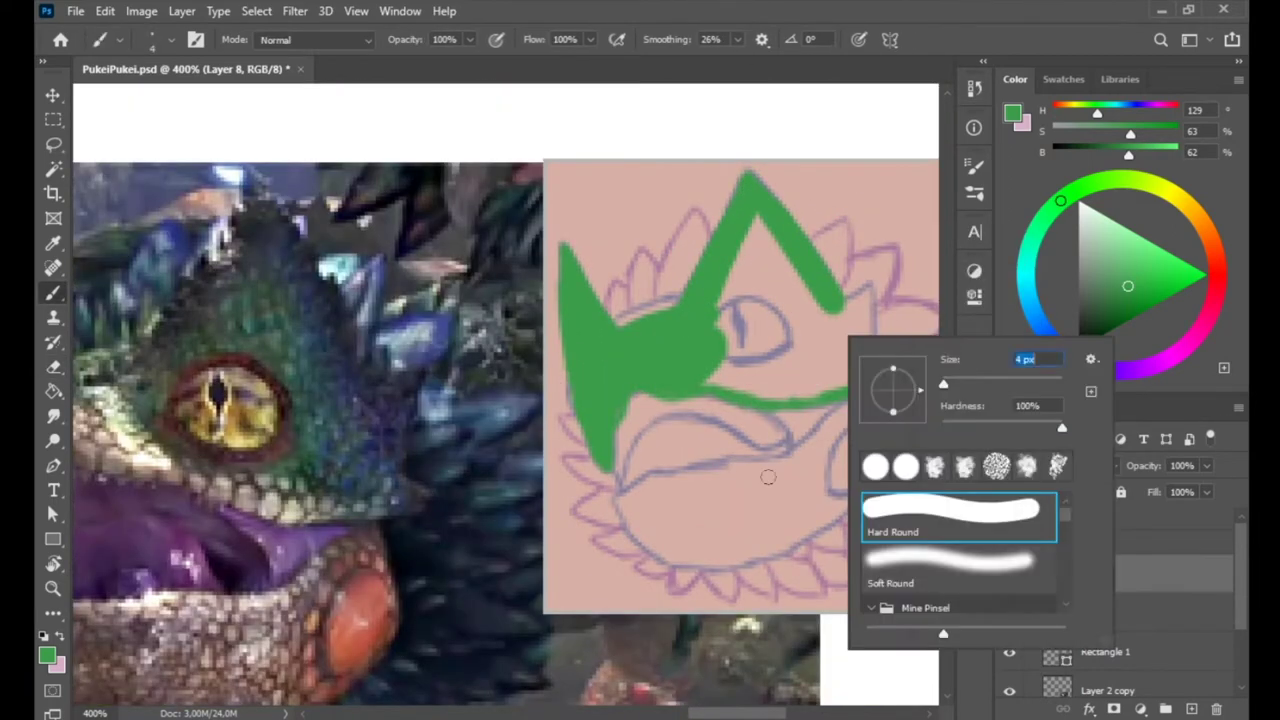
drag(850, 295, 875, 365)
drag(760, 220, 790, 375)
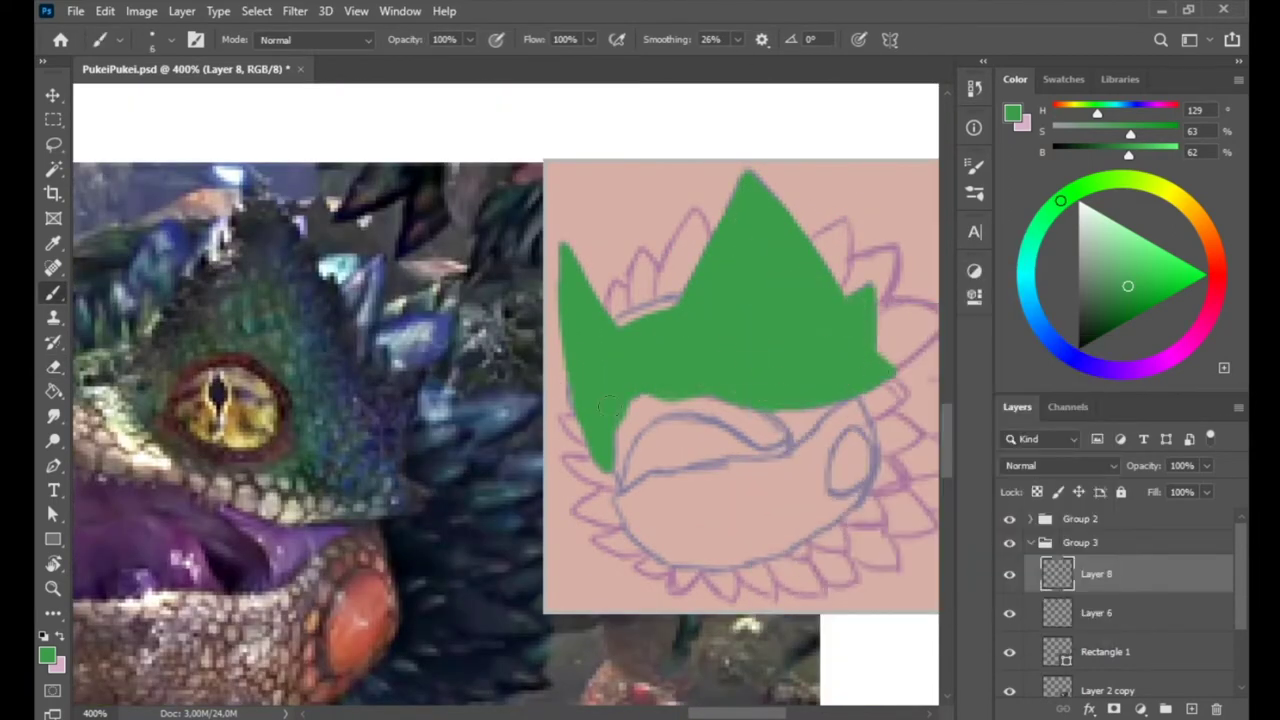
drag(608, 405, 630, 396)
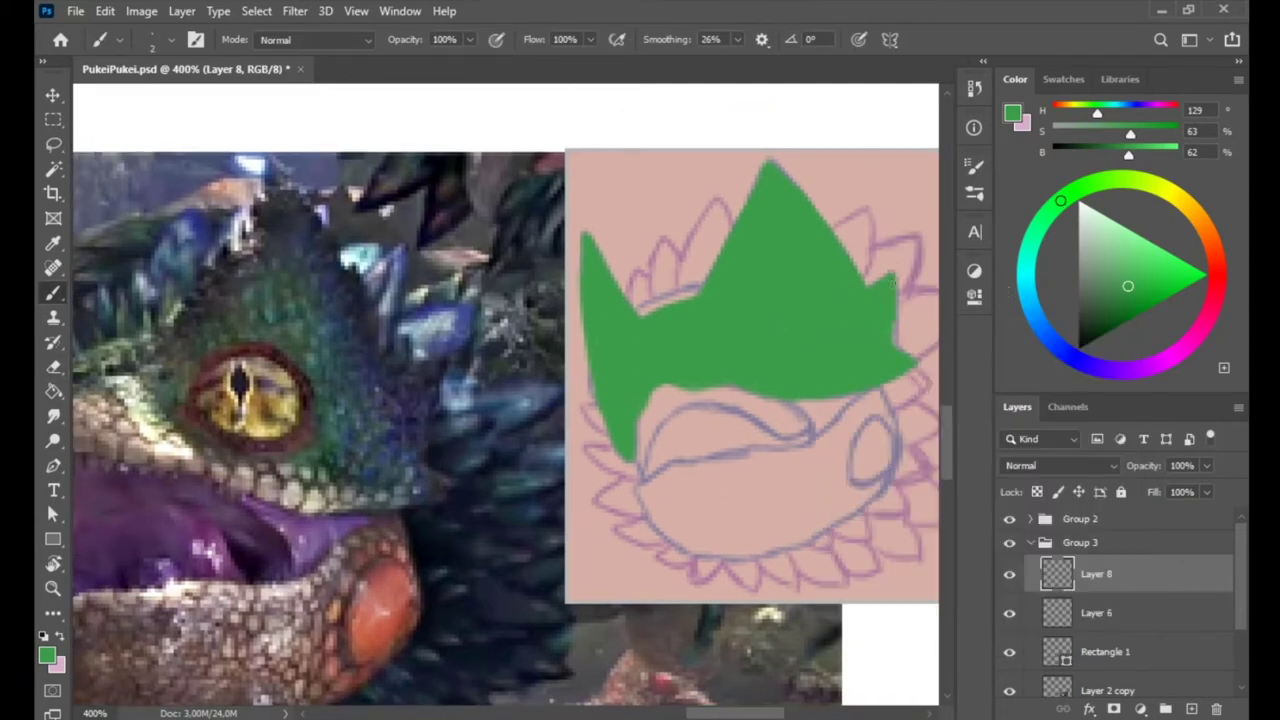
Group the green paint layer and add a new empty layer beneath it for the jaw
drag(700, 330, 720, 300)
key(ctrl+g)
key(ctrl+shift+n)
mouse_move(800, 460)
mouse_down()
mouse_move(797, 270)
mouse_move(739, 303)
mouse_move(720, 348)
mouse_up()
Block in the jaw with light orange-brown paint
click(1124, 278)
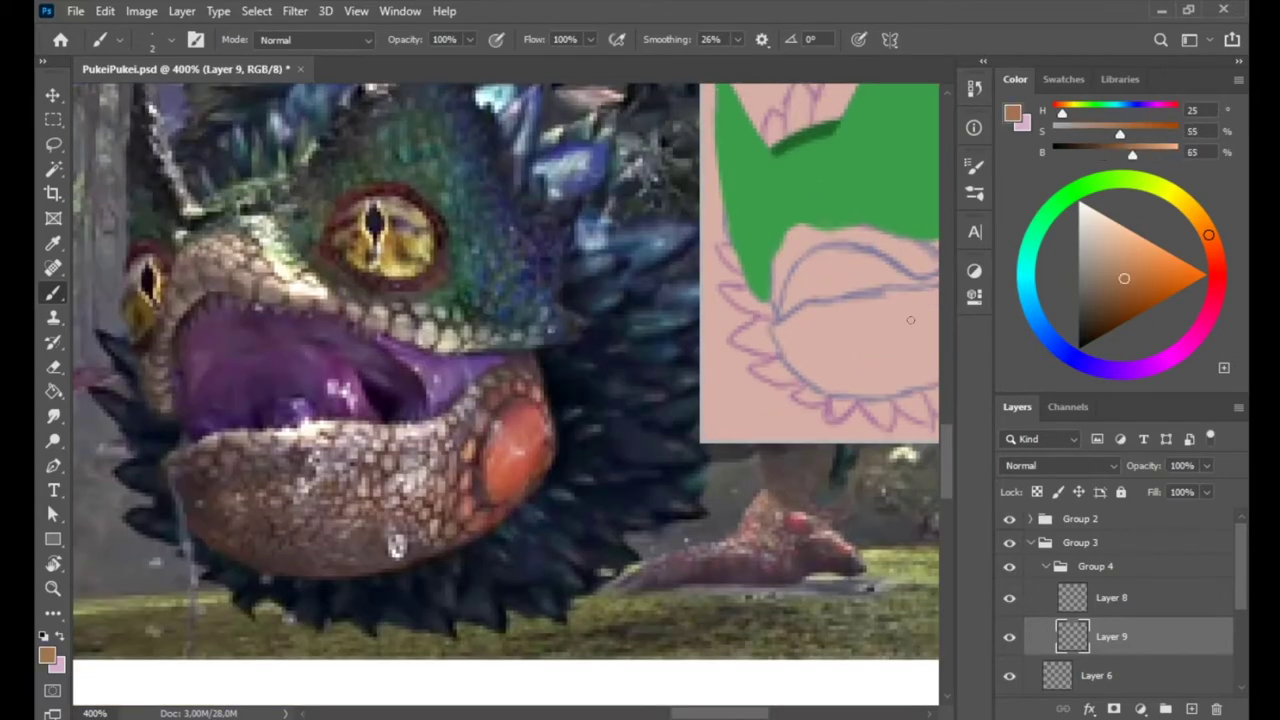
drag(657, 380, 775, 347)
drag(893, 285, 841, 340)
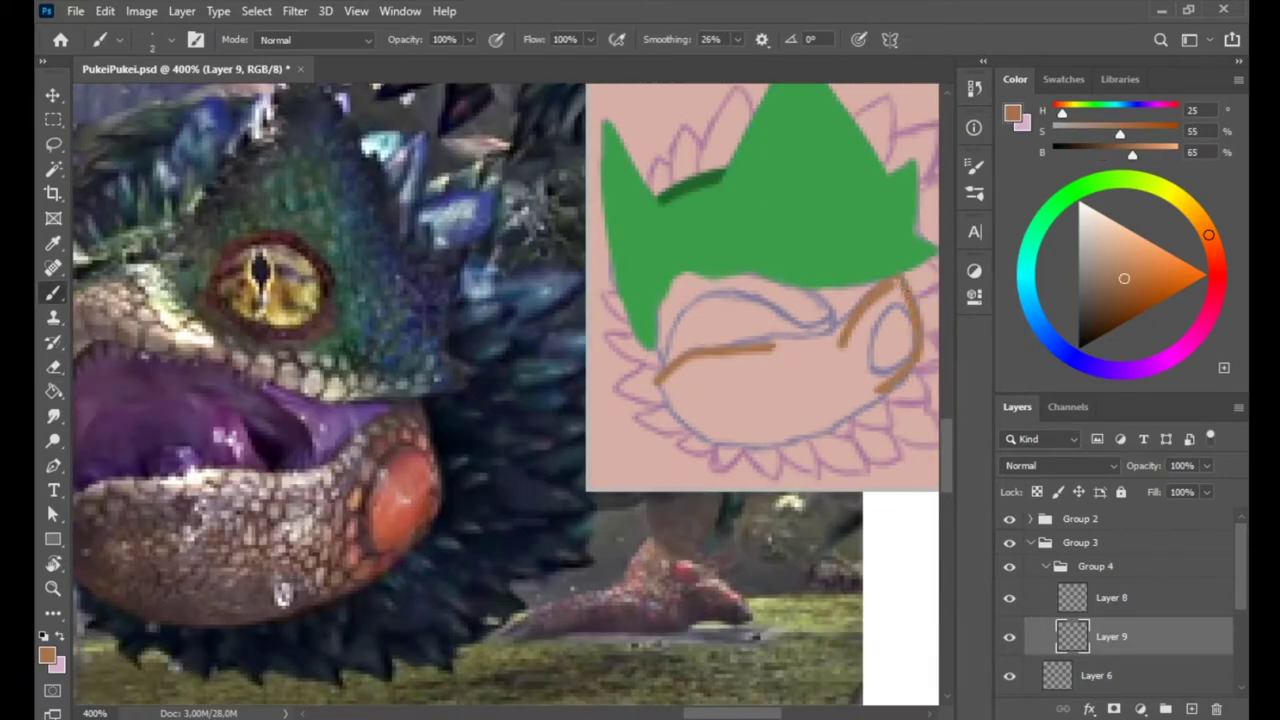
drag(672, 360, 800, 340)
drag(900, 290, 760, 412)
mouse_move(625, 405)
mouse_down()
mouse_move(845, 420)
mouse_move(830, 410)
mouse_move(815, 323)
mouse_up()
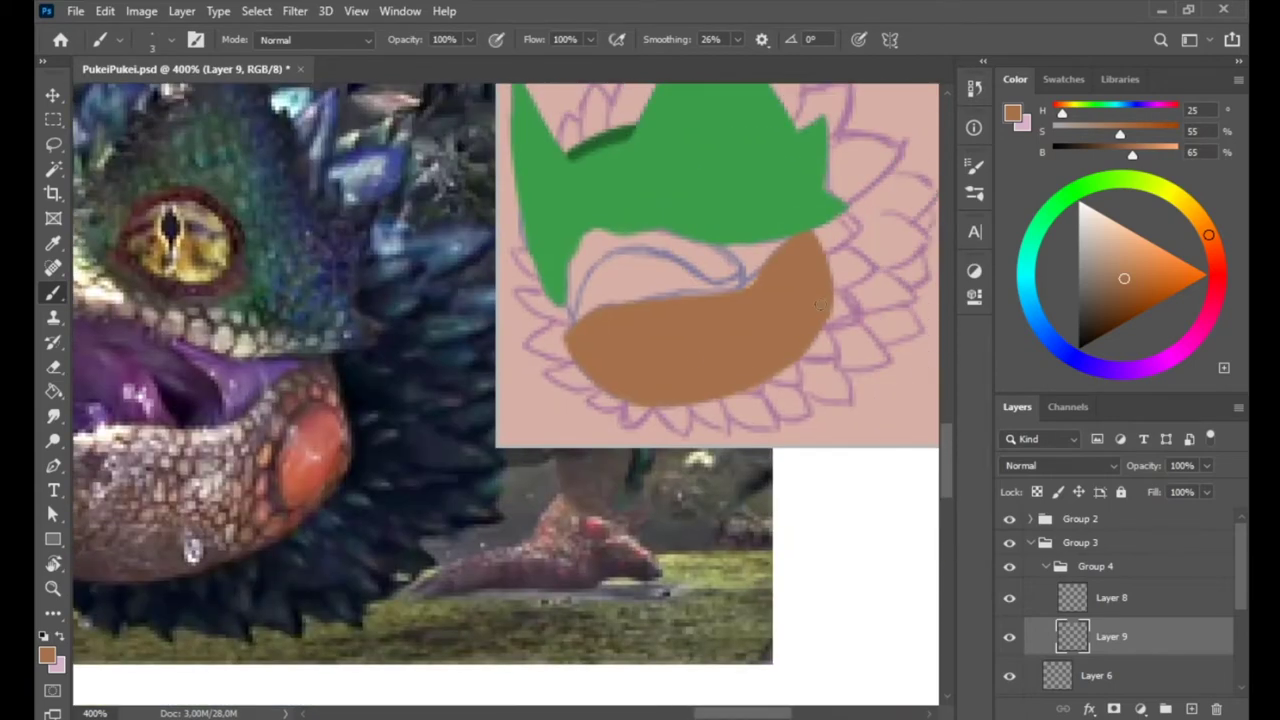
On a new layer, paint a red patch on the cheek
click(1191, 709)
click(1216, 264)
click(1009, 675)
drag(804, 264, 800, 320)
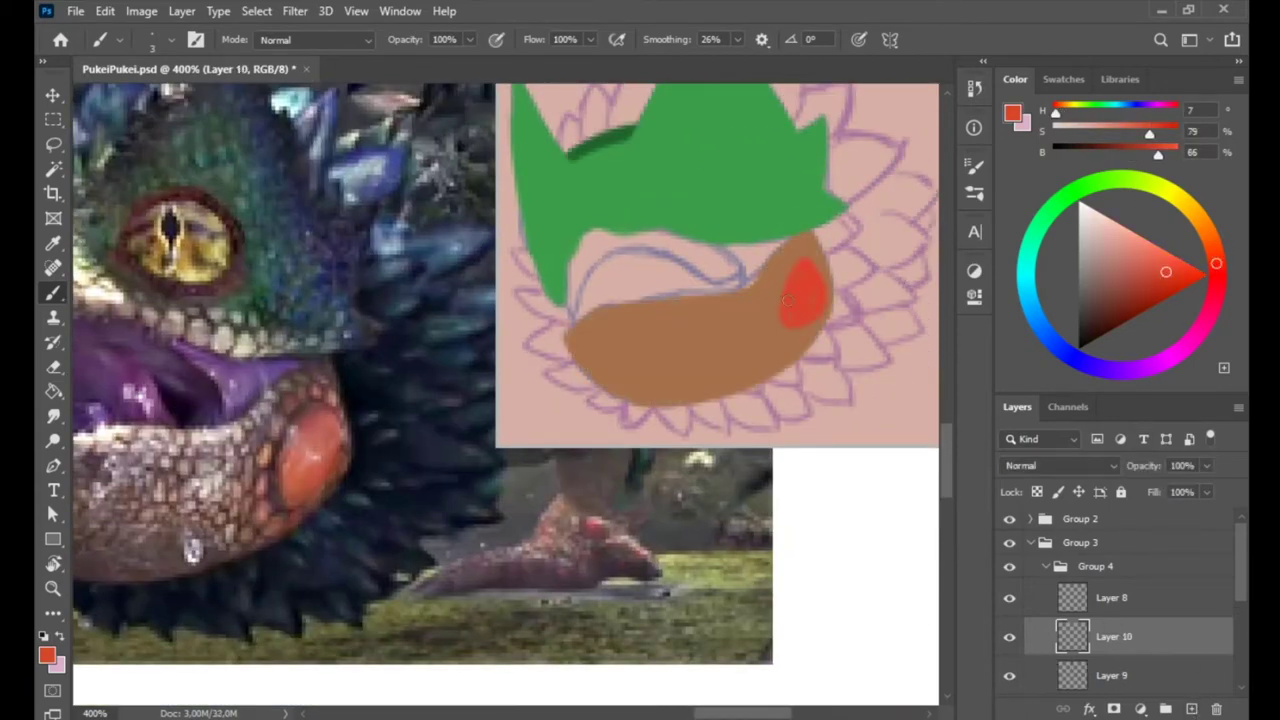
Hide the green crown layer and paint the eye yellow
scroll(810, 280, up, 3)
scroll(1120, 600, down, 1)
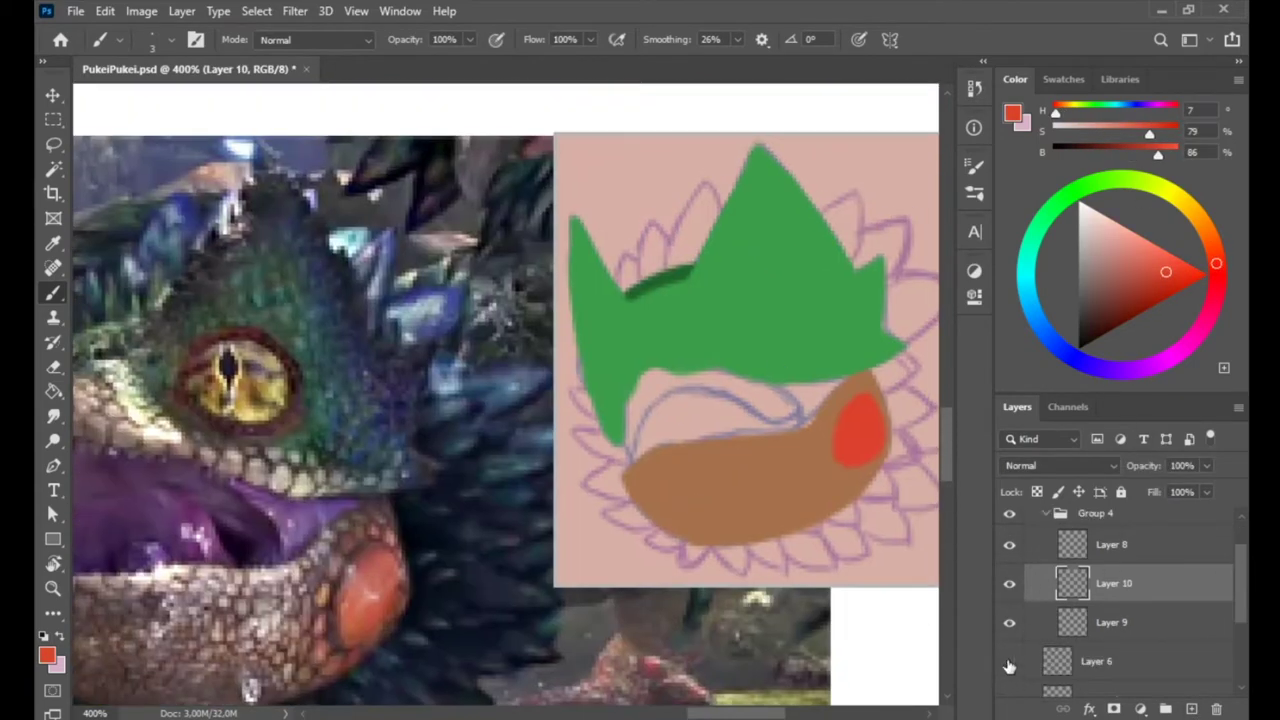
click(1009, 544)
drag(732, 284, 719, 309)
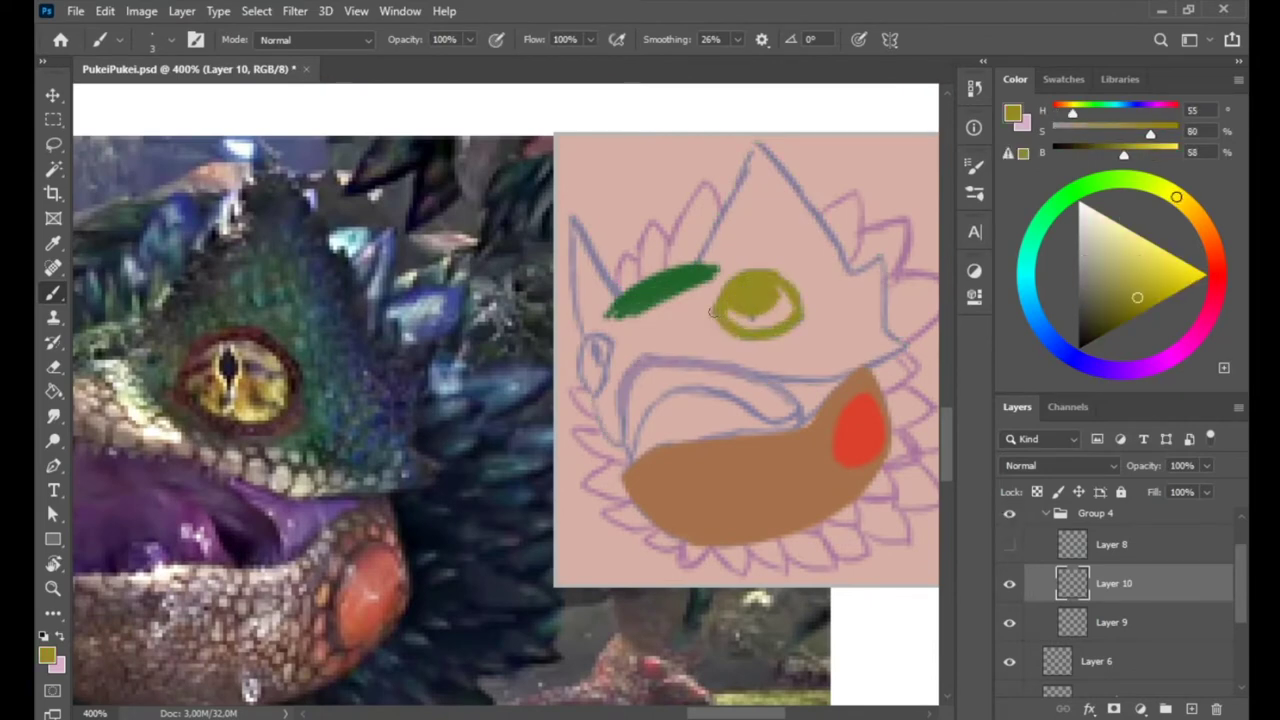
On a new layer, draw dark brown slit pupils in both eyes
click(1190, 709)
click(1009, 622)
click(1090, 323)
drag(745, 285, 750, 325)
right_click(770, 260)
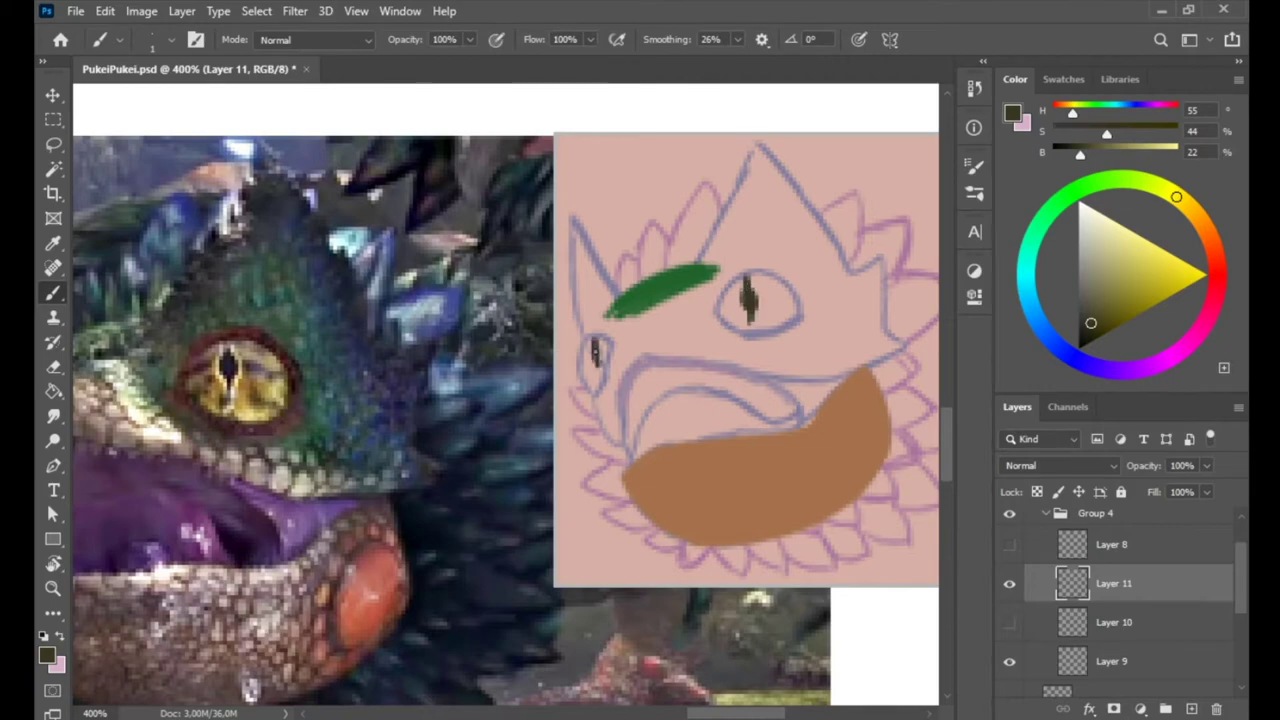
Show the hidden layers again and move the green crown layer beneath the eye colours
click(1009, 622)
click(1009, 544)
click(1112, 544)
drag(1112, 544, 1112, 640)
drag(608, 550, 735, 385)
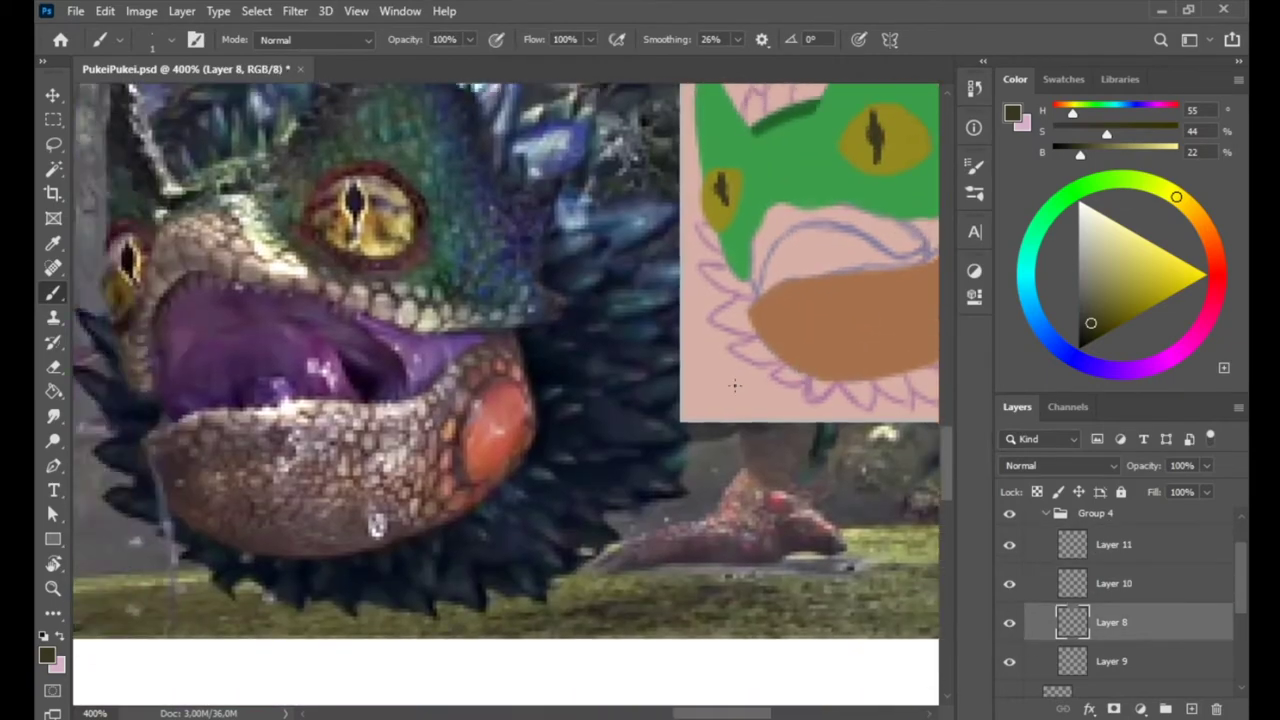
Add a mouth layer below the jaw layer and pick a dark purple
click(1190, 709)
drag(1112, 622, 1112, 660)
alt+click(196, 357)
drag(785, 320, 757, 373)
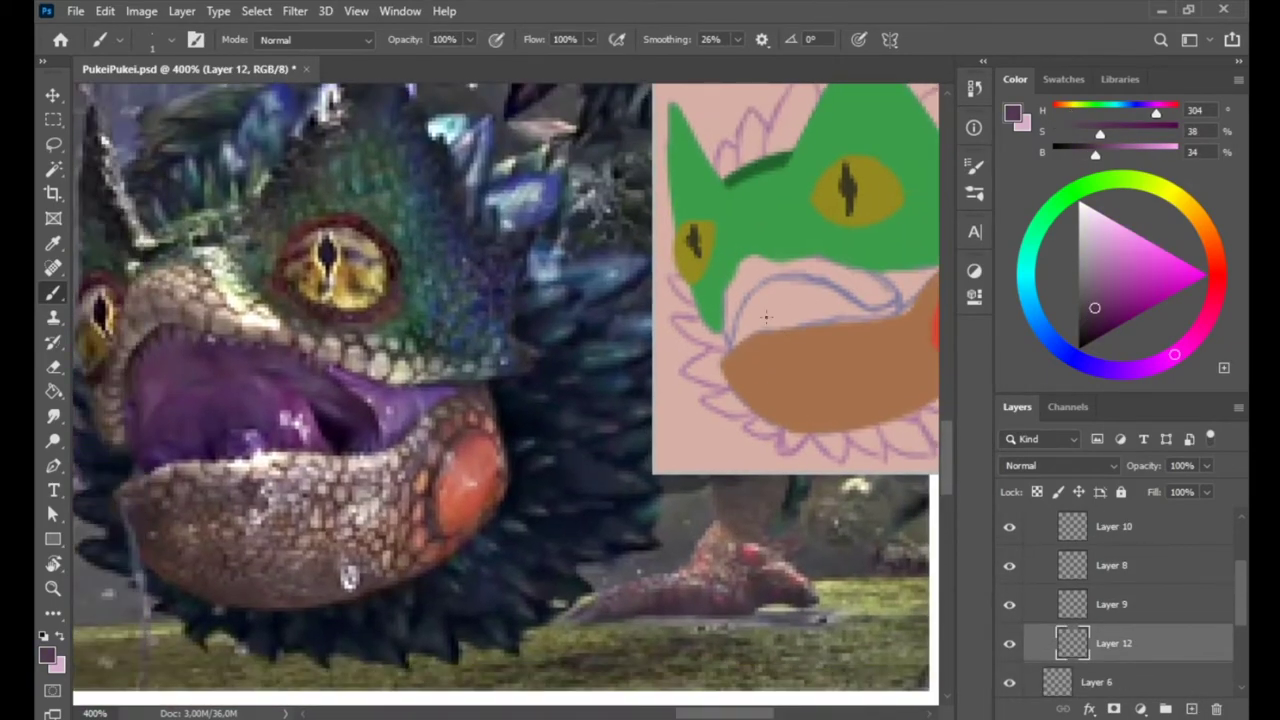
Add tongue and mouth-edge layers, choosing pink-magenta, paler pink and duller purple tones
click(1131, 263)
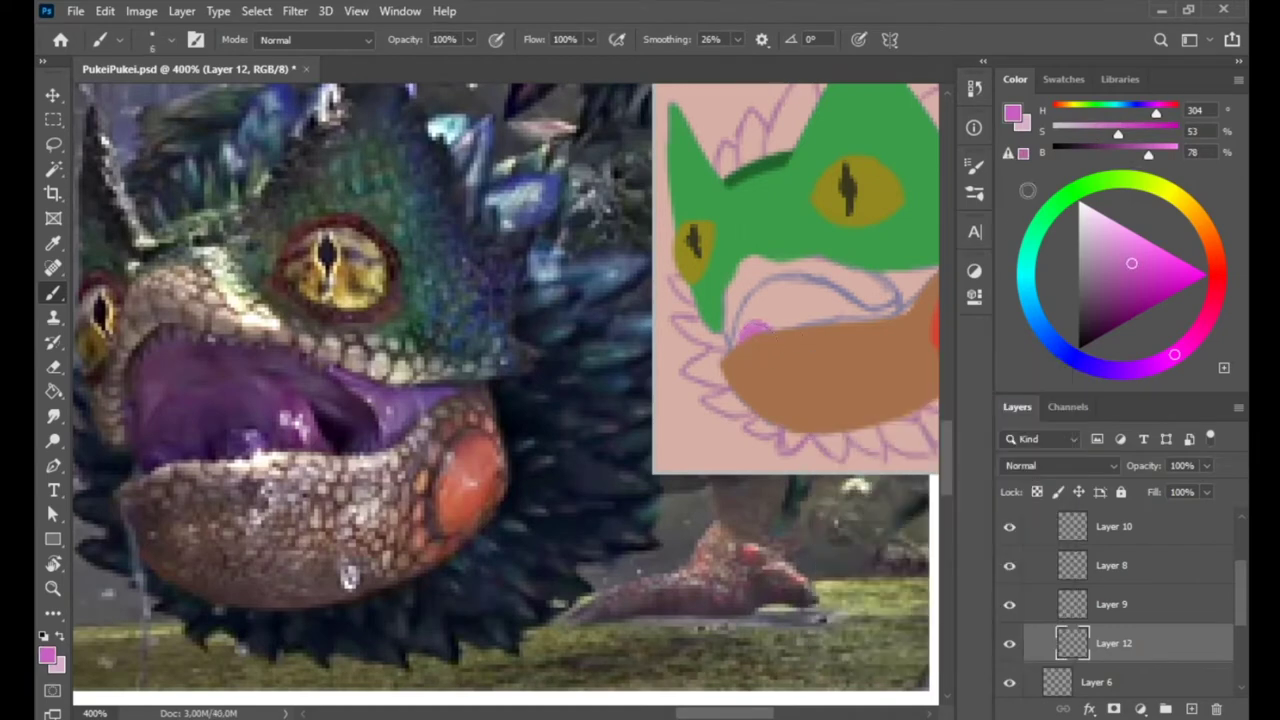
key(ctrl+[)
click(1112, 247)
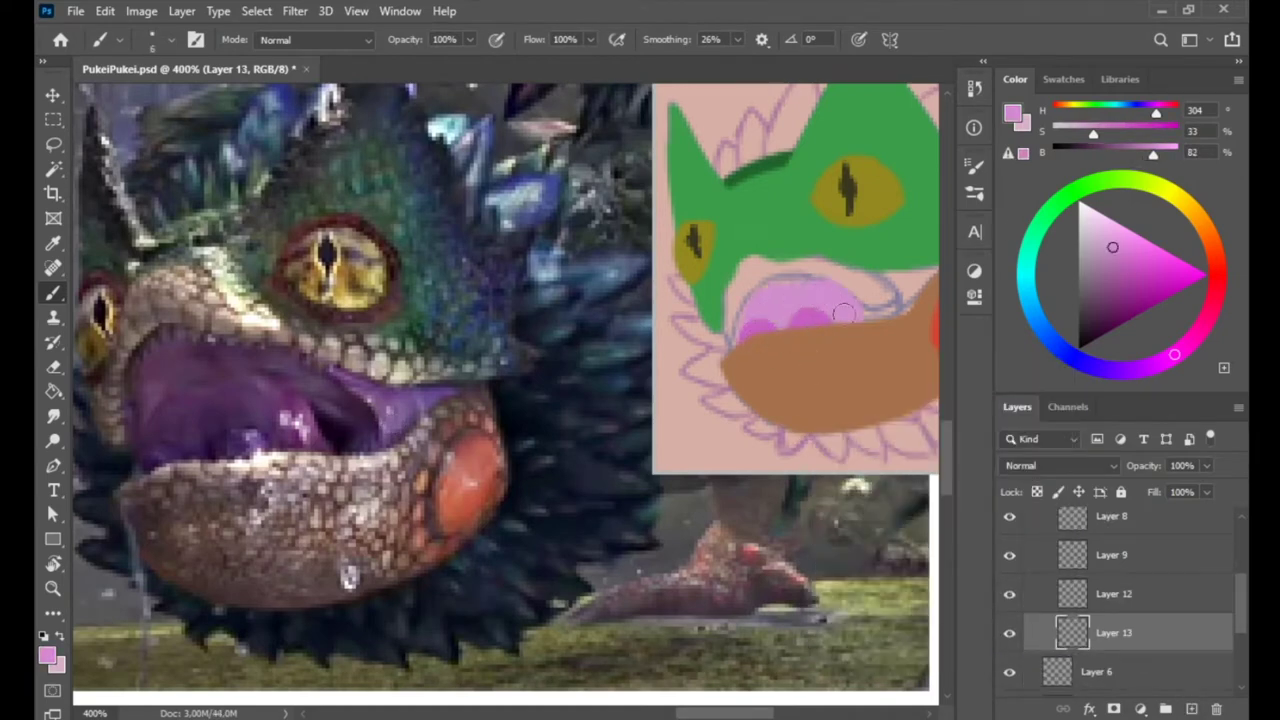
click(1165, 709)
click(1110, 283)
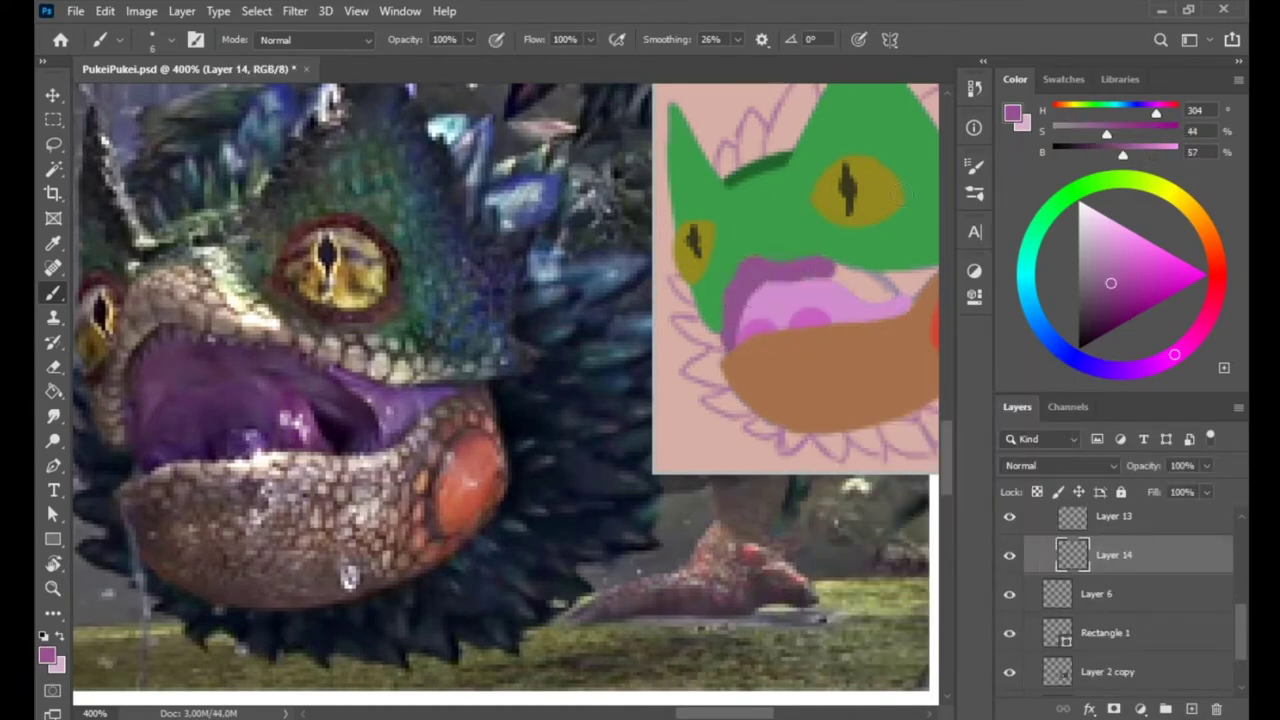
Select the mouth paint layer, add a feather layer, and pick a blue-purple
click(1113, 595)
scroll(705, 257, right, 3)
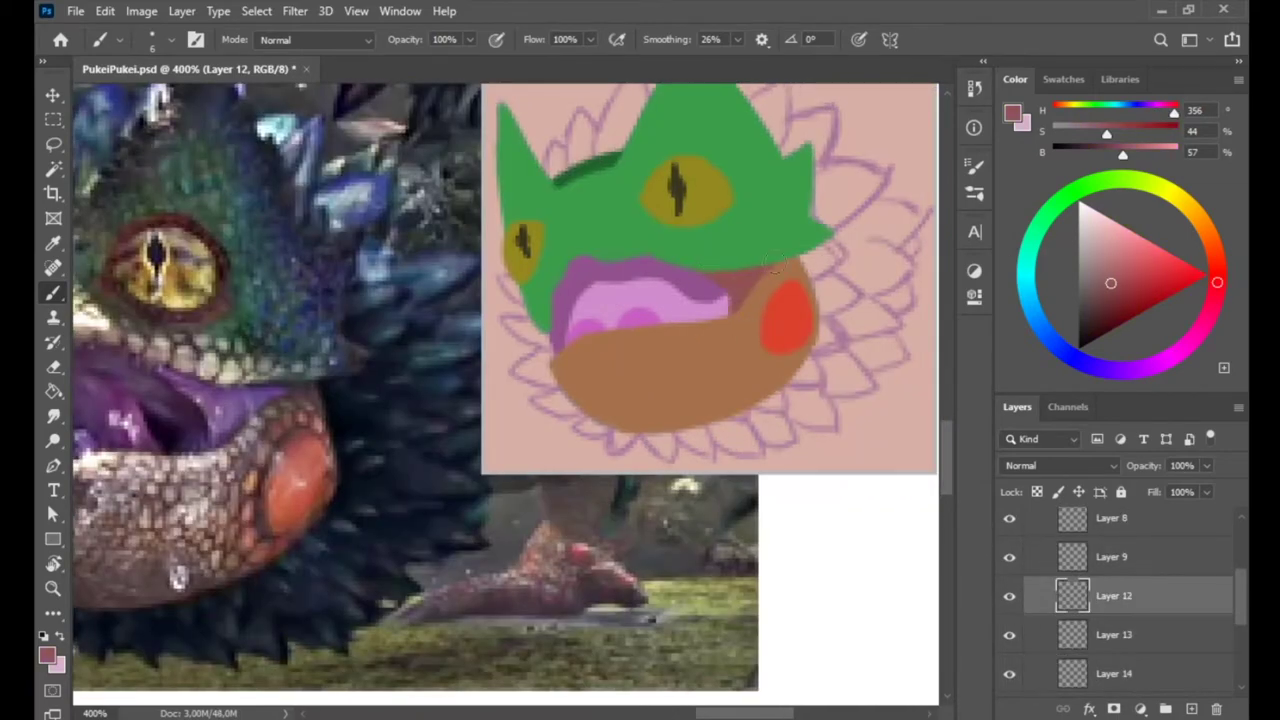
scroll(775, 268, right, 1)
click(1165, 709)
click(1072, 357)
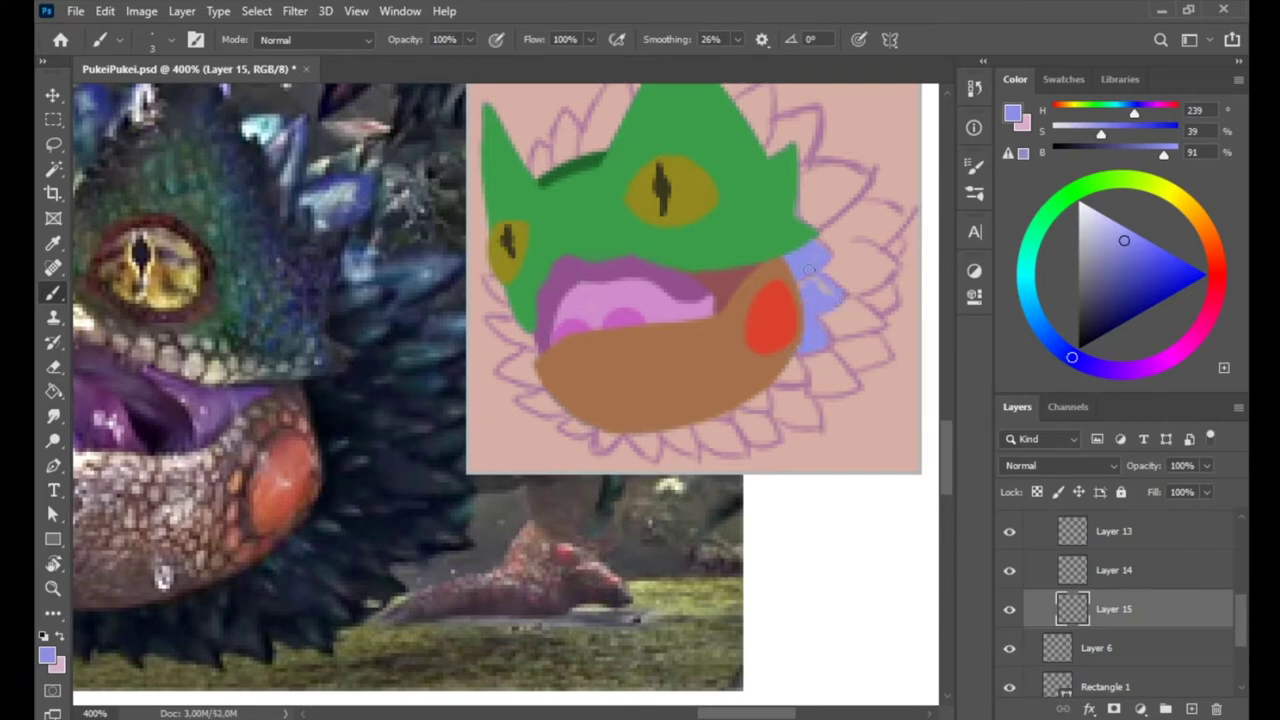
On a new layer, paint a violet feather beside the crown and erase stray paint
scroll(797, 313, up, 1)
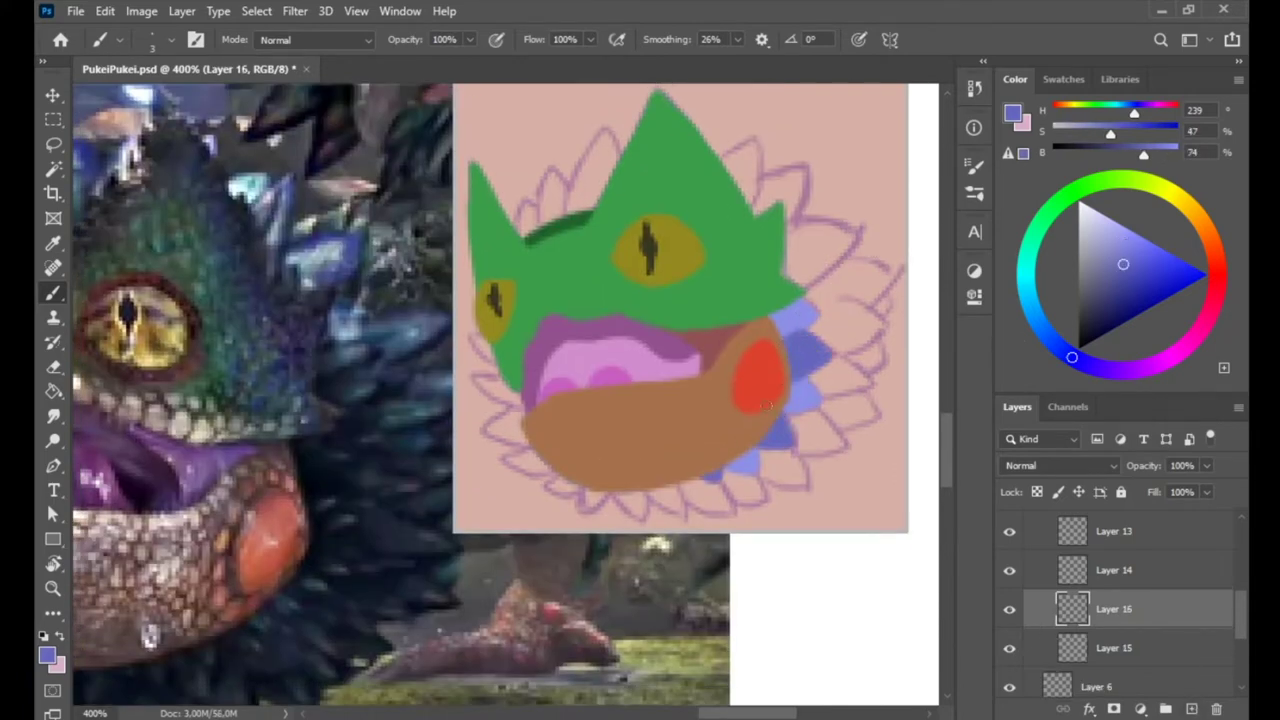
click(1096, 687)
click(1190, 709)
click(1141, 104)
drag(745, 145, 748, 195)
key(e)
key(b)
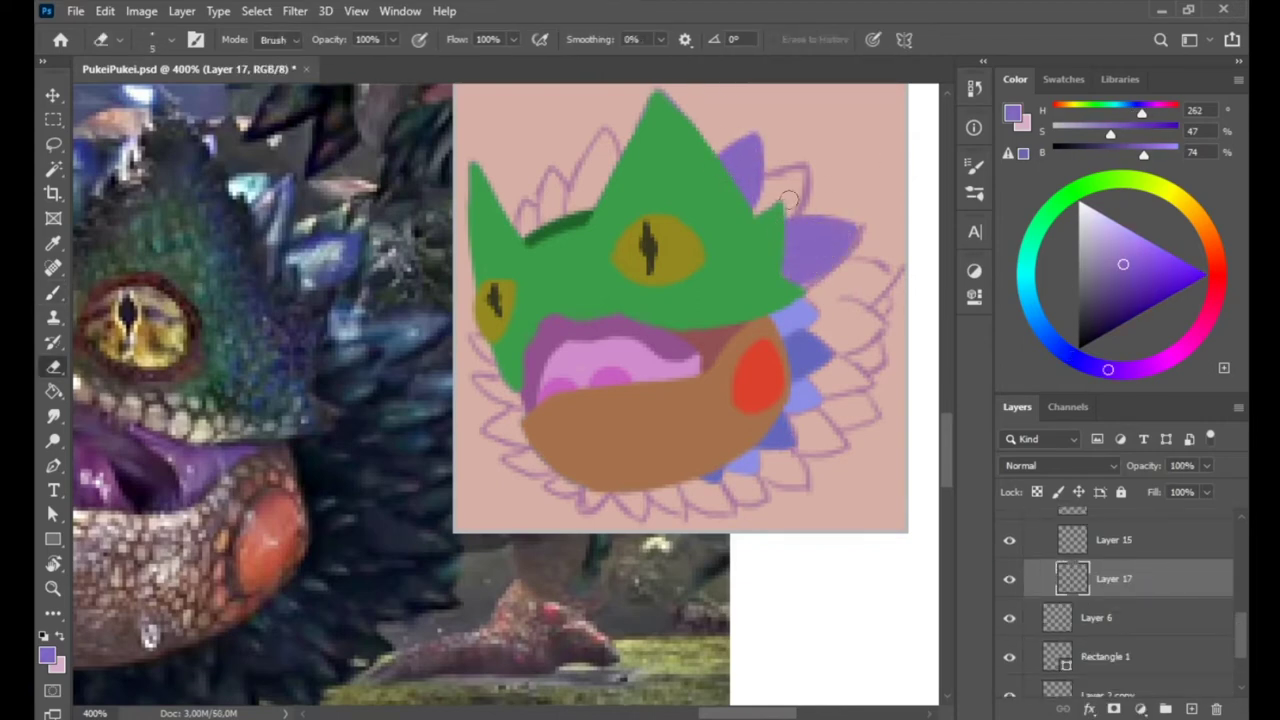
drag(828, 352, 760, 264)
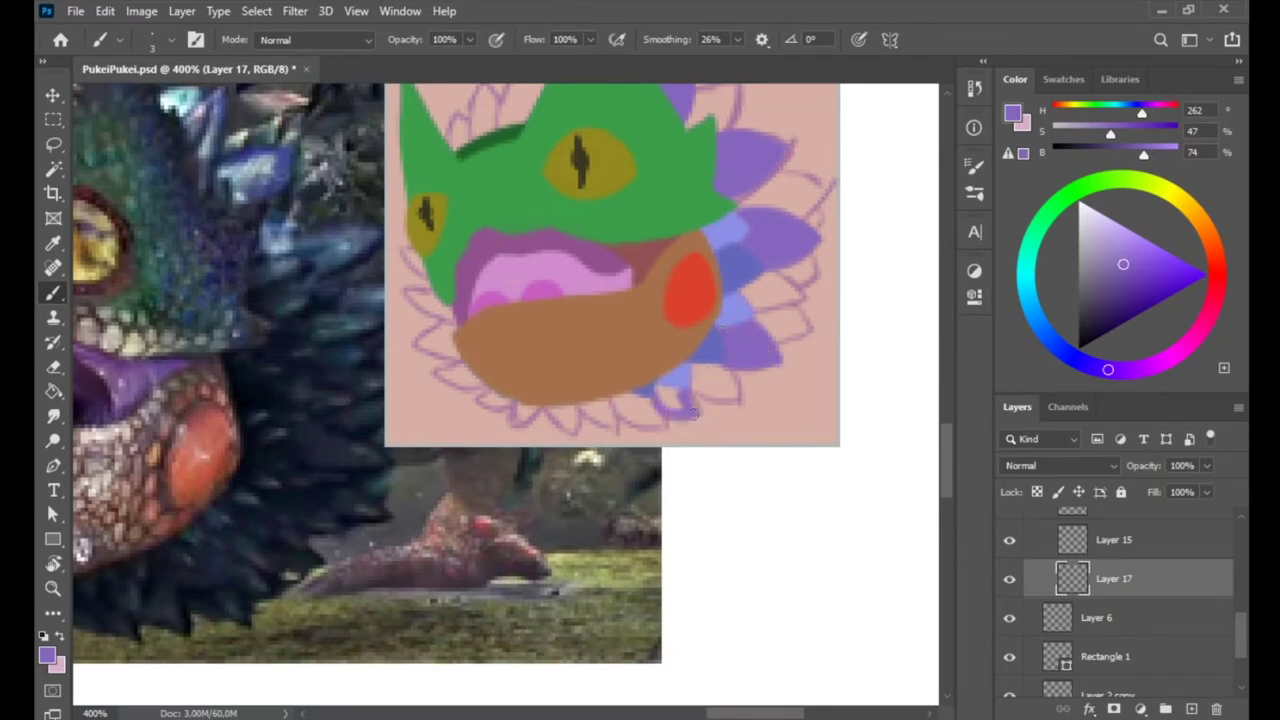
Paint purple feathers below the jaw and beside the crown, with a taller tip left of the crest
drag(478, 384, 432, 370)
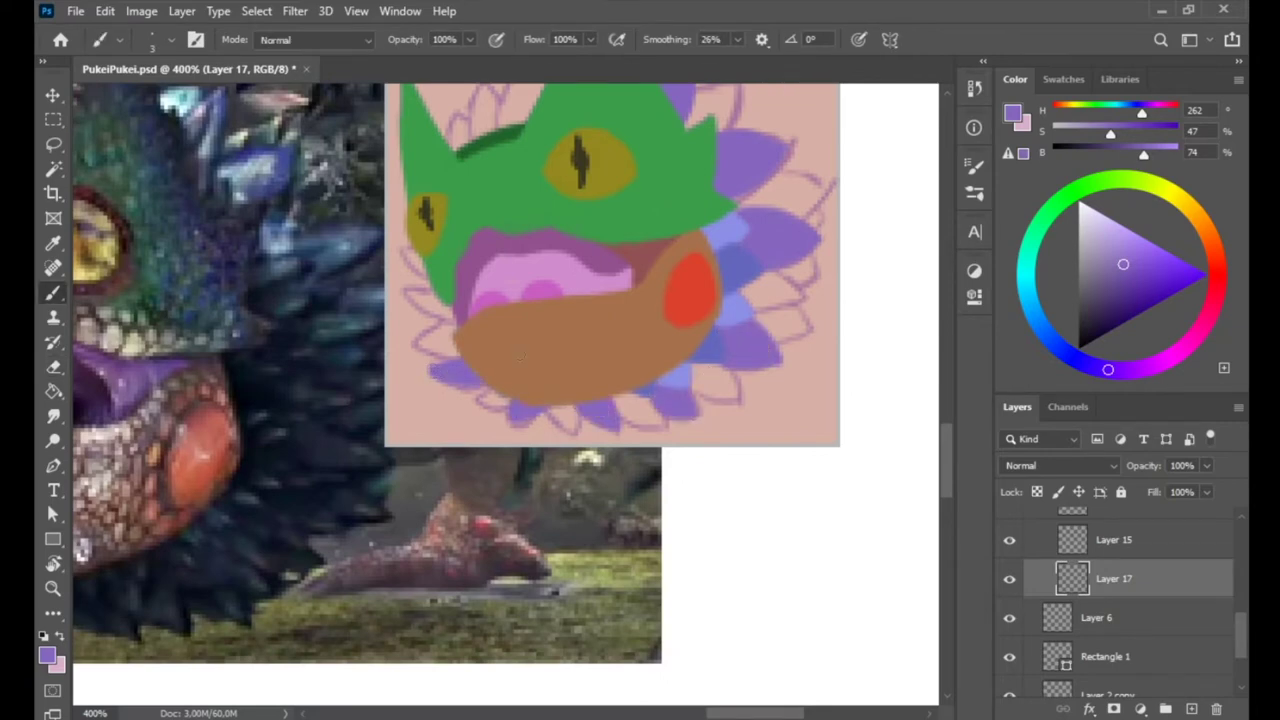
drag(462, 136, 482, 236)
drag(500, 214, 476, 246)
drag(557, 150, 563, 134)
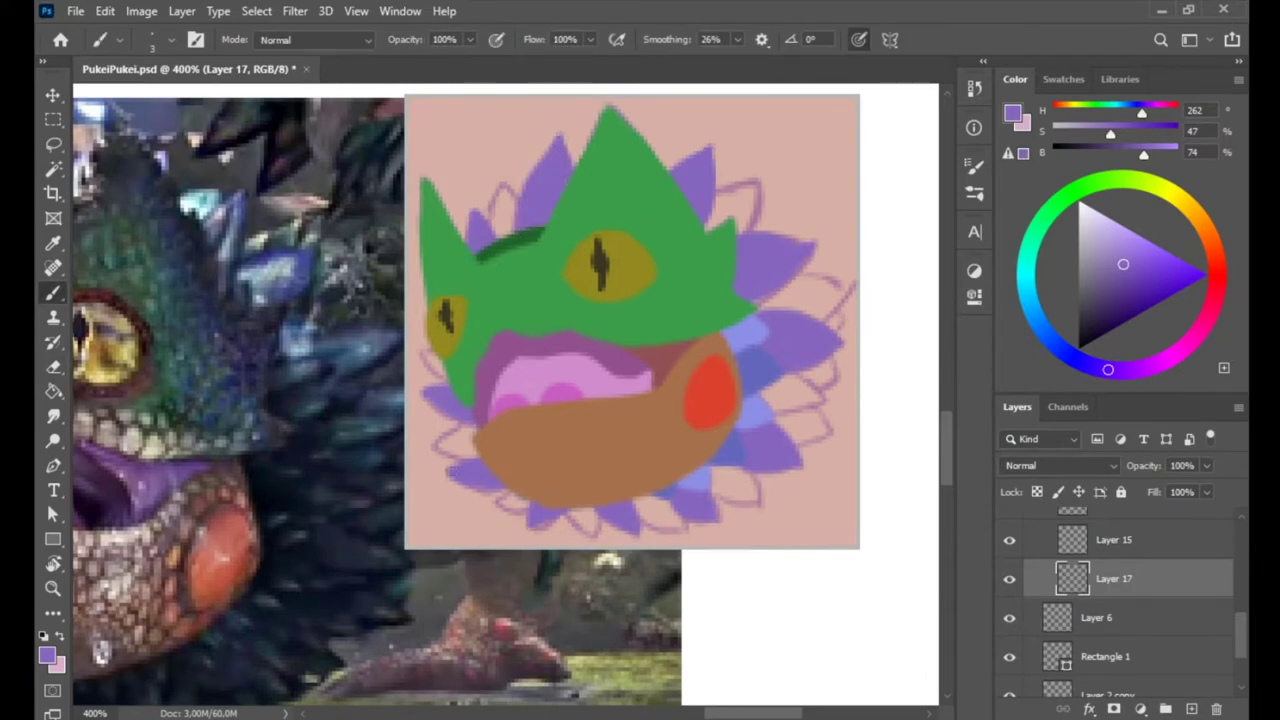
Add a deeper purple layer beneath the feathers and shade the lower-right feathers
click(1192, 708)
alt+click(718, 190)
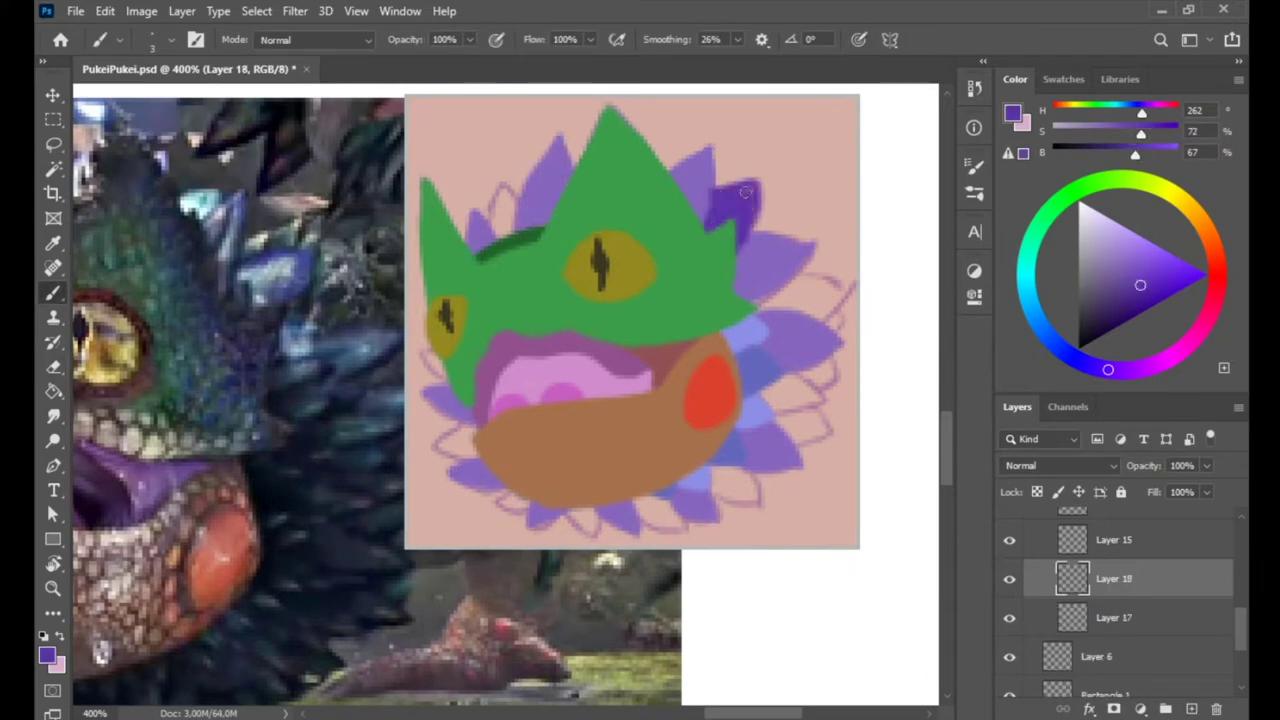
scroll(745, 191, right, 2)
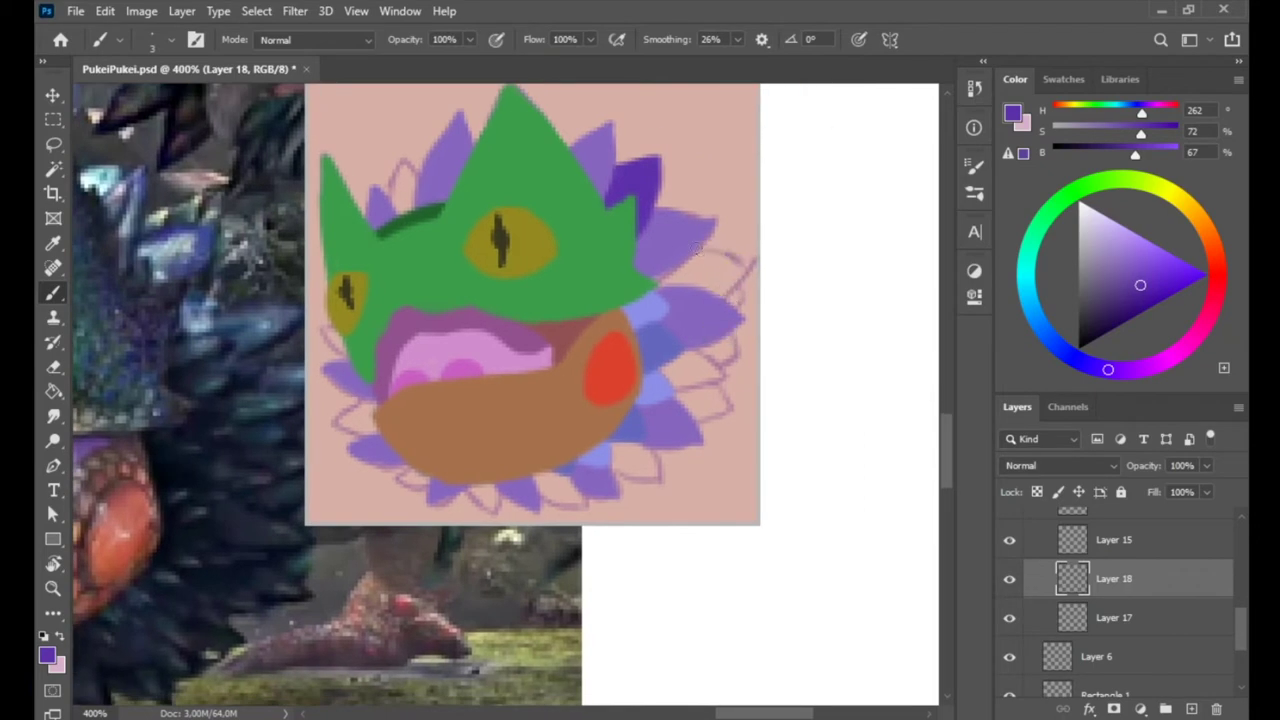
drag(1123, 630, 1123, 632)
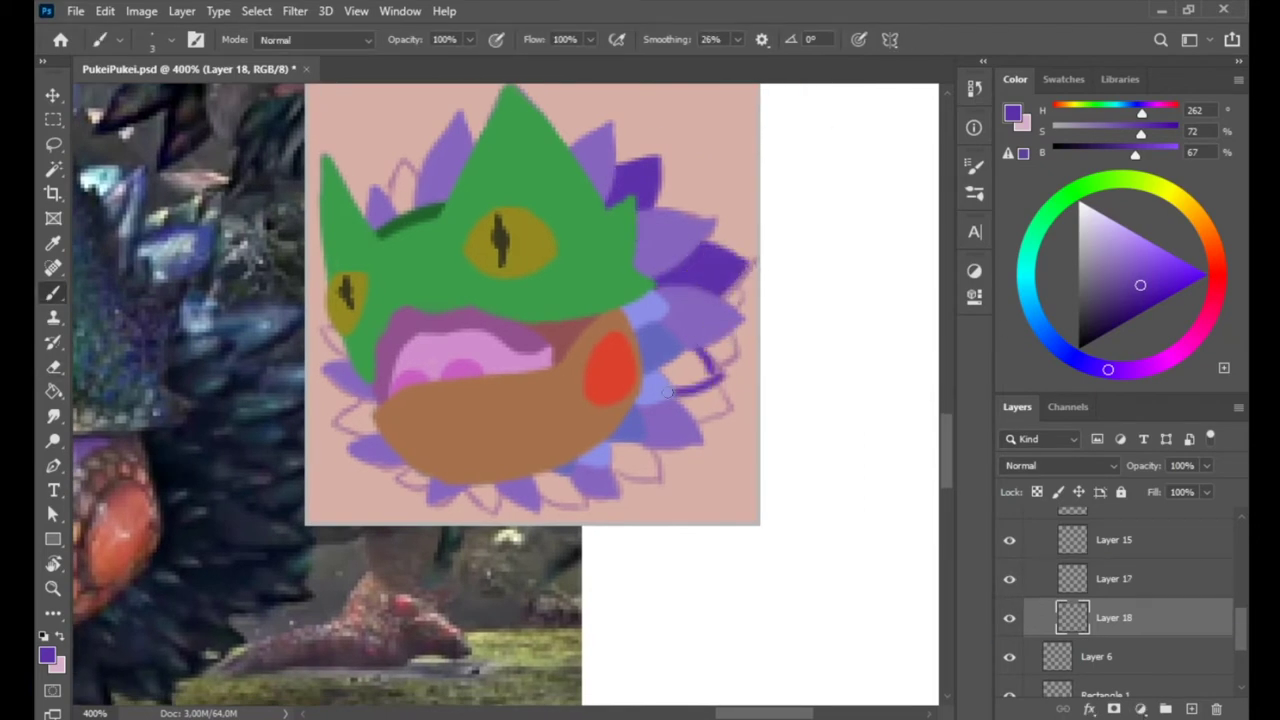
scroll(713, 373, down, 2)
drag(640, 350, 686, 383)
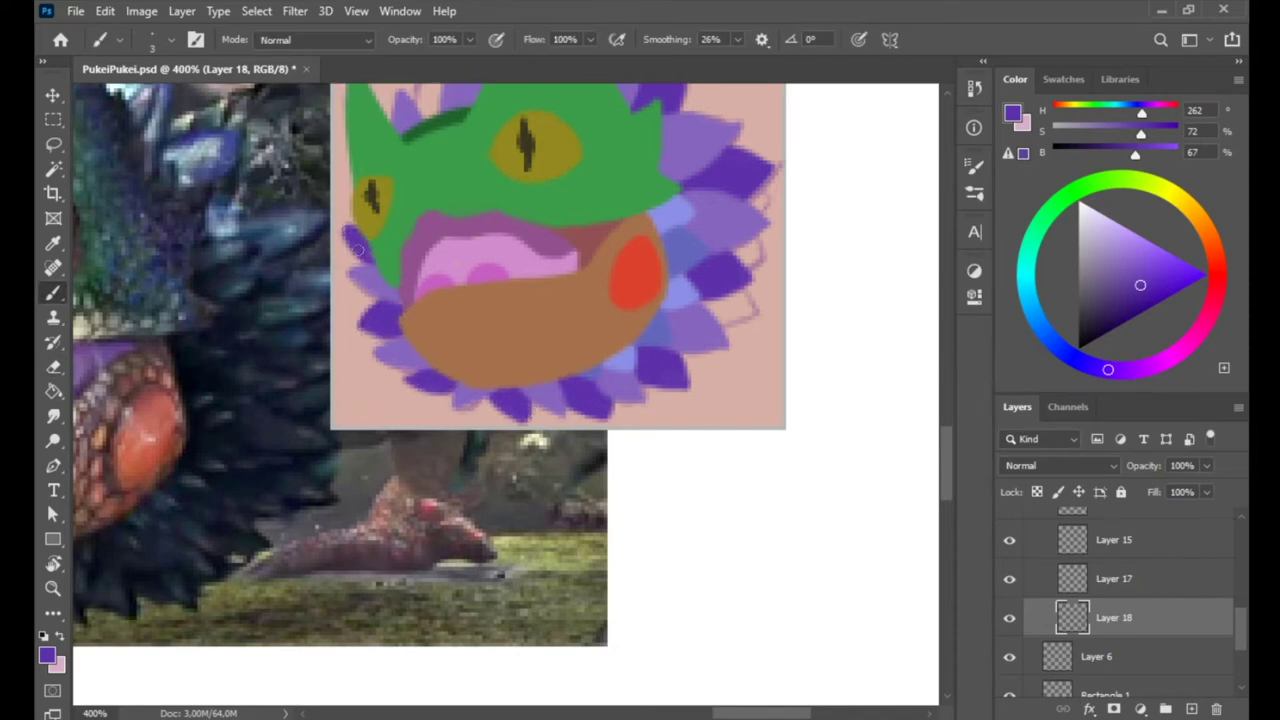
Add another shading layer below and paint dark purple on the upper-right feathers
scroll(505, 390, up, 3)
click(1191, 709)
drag(1165, 621, 1165, 665)
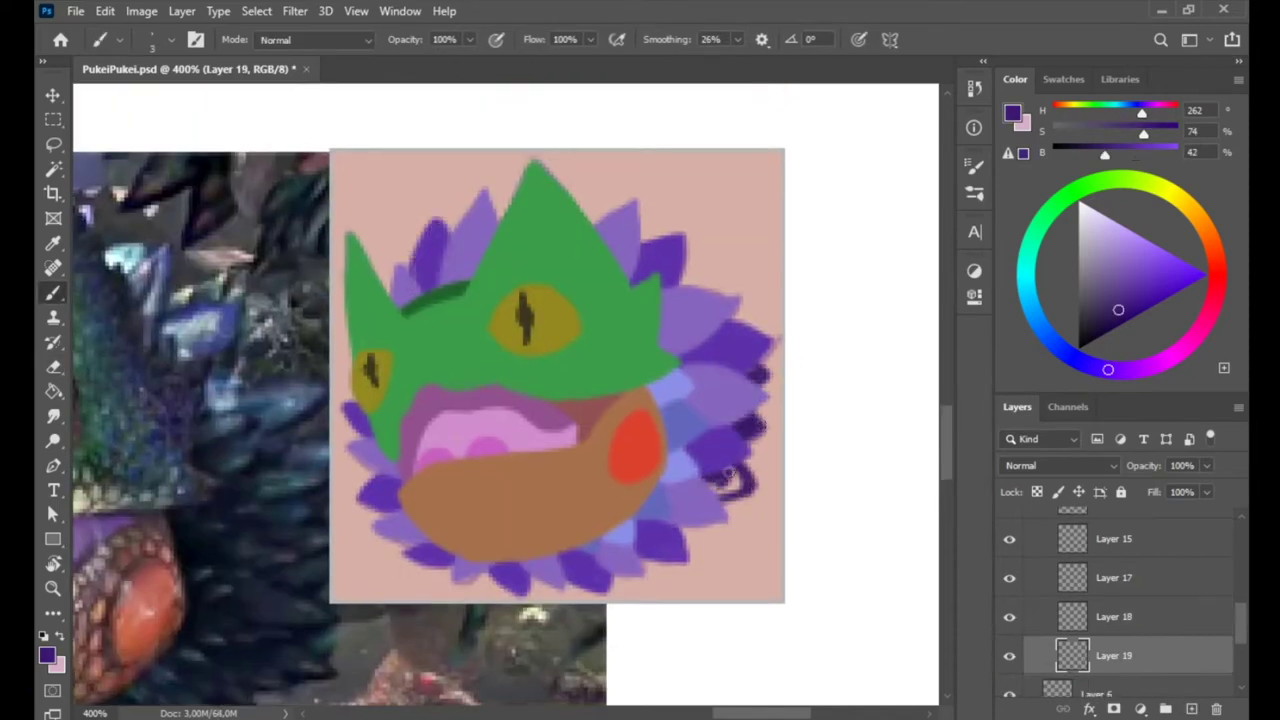
scroll(729, 474, up, 1)
drag(786, 289, 750, 291)
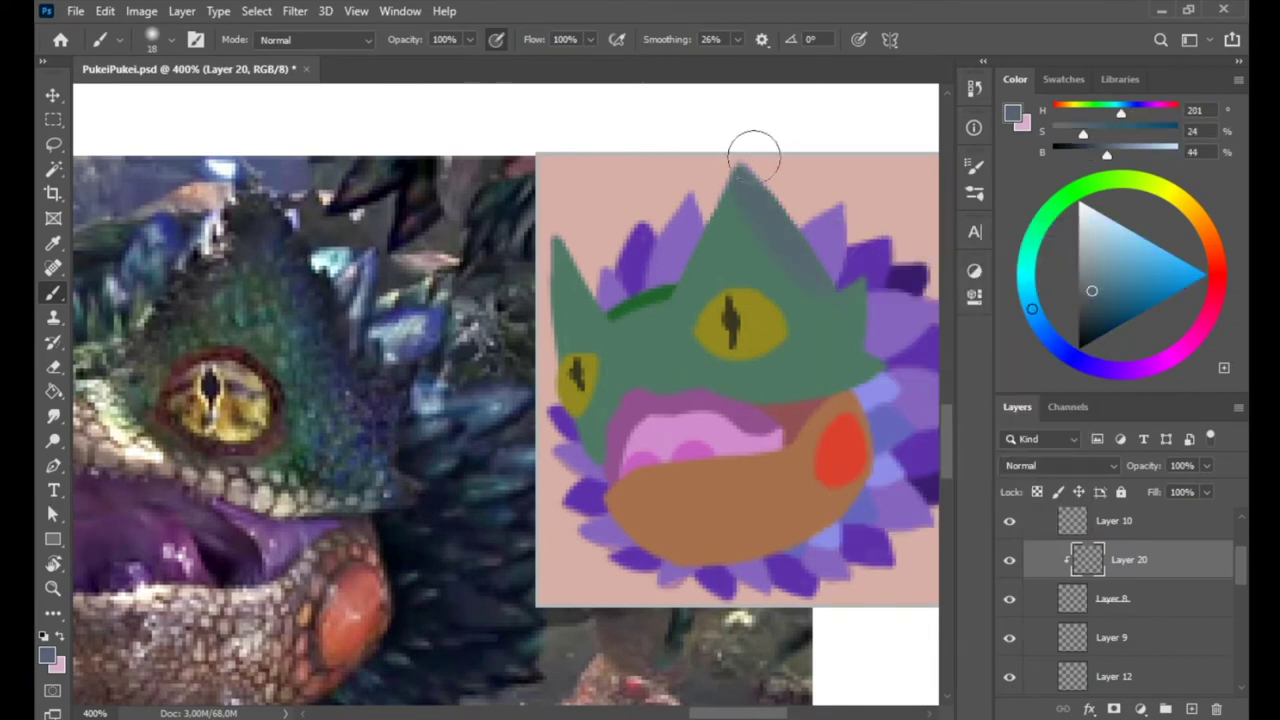
Replace a hard navy line with soft round-brush navy shading across the crown's top
key(bracketleft)
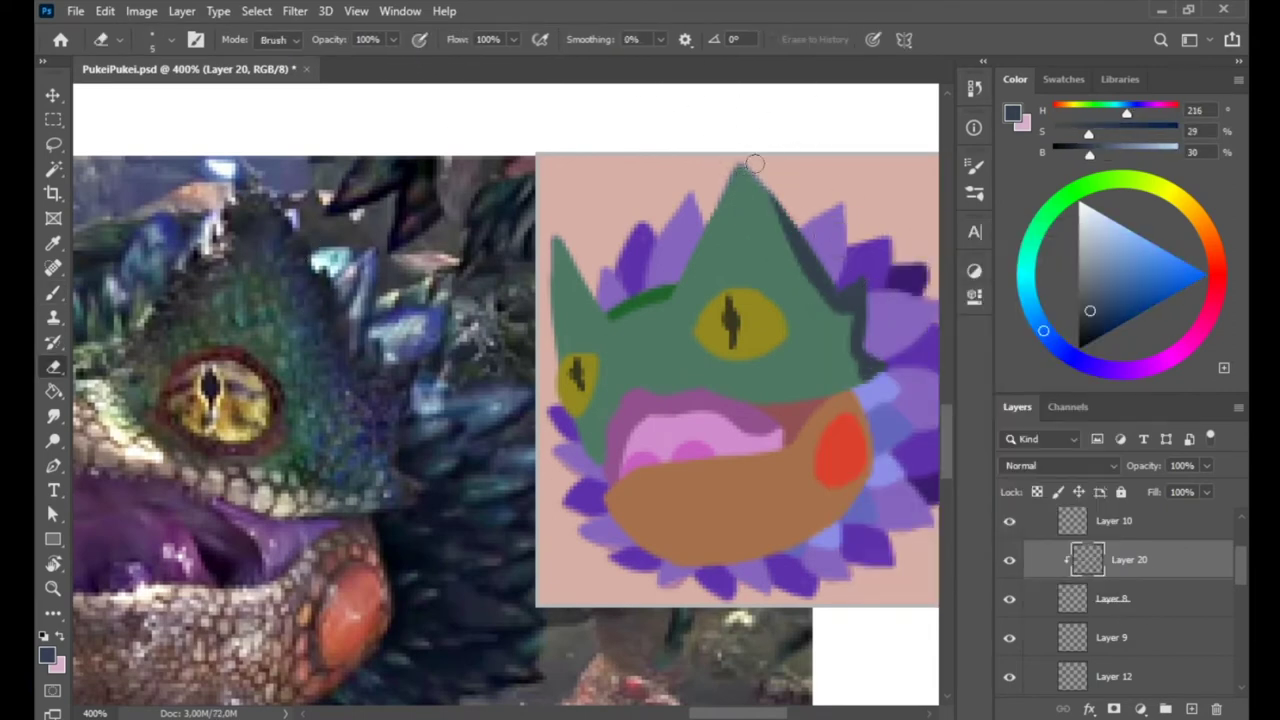
drag(737, 172, 850, 300)
key(ctrl+z)
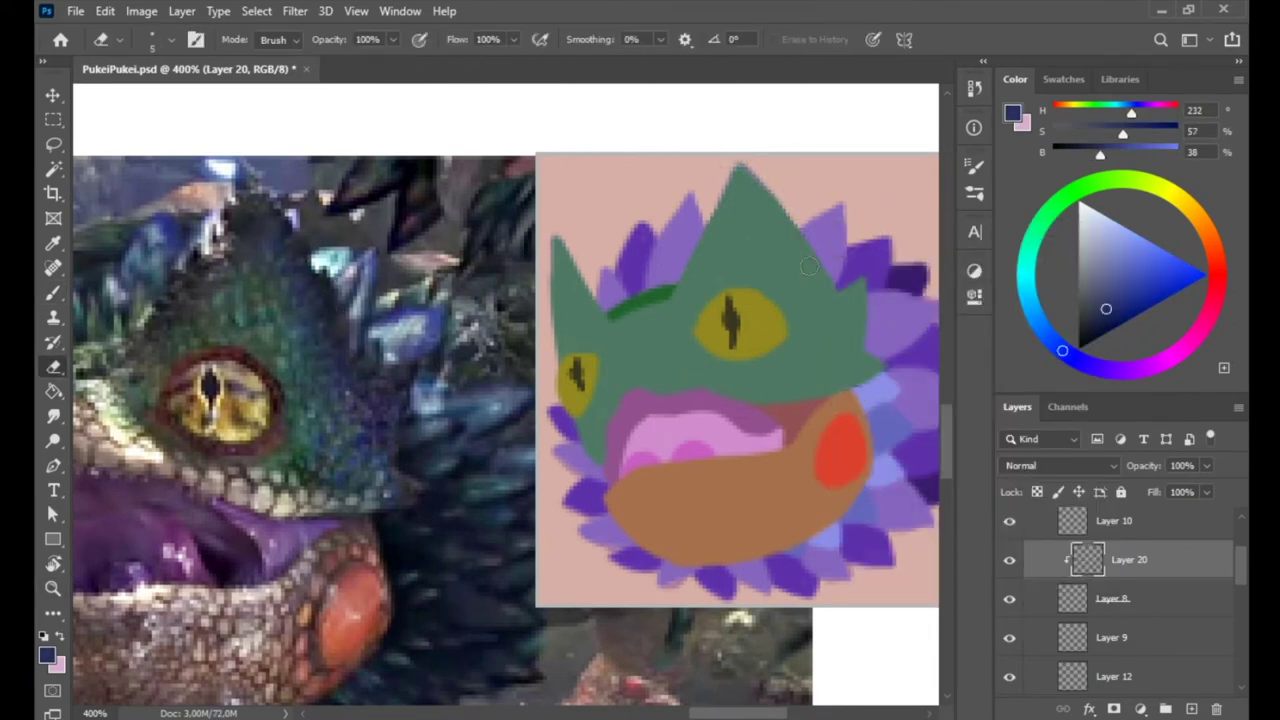
right_click(830, 255)
click(940, 371)
drag(770, 175, 882, 325)
right_click(757, 357)
Sample beige and paint a size-12 band along the top of the mouth
key(Escape)
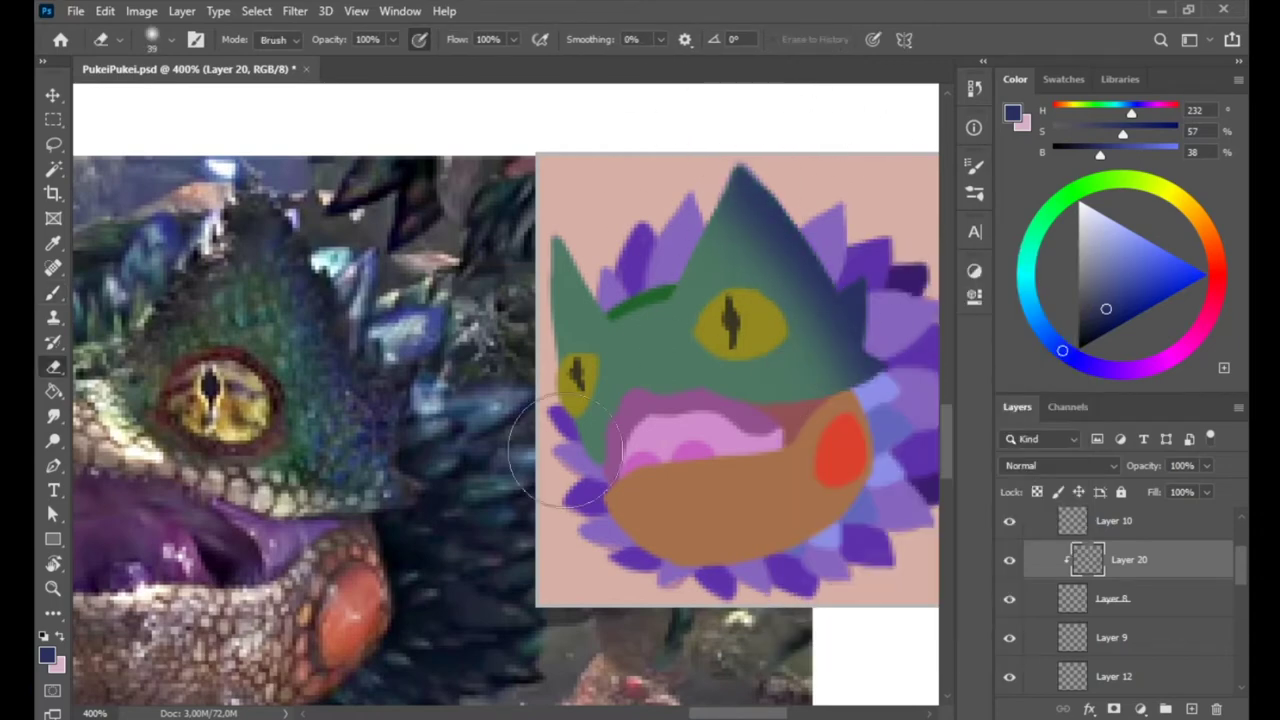
mouse_move(546, 511)
mouse_down()
mouse_move(621, 528)
mouse_move(731, 448)
mouse_up()
right_click(826, 414)
key(Escape)
alt+click(811, 437)
drag(811, 437, 846, 414)
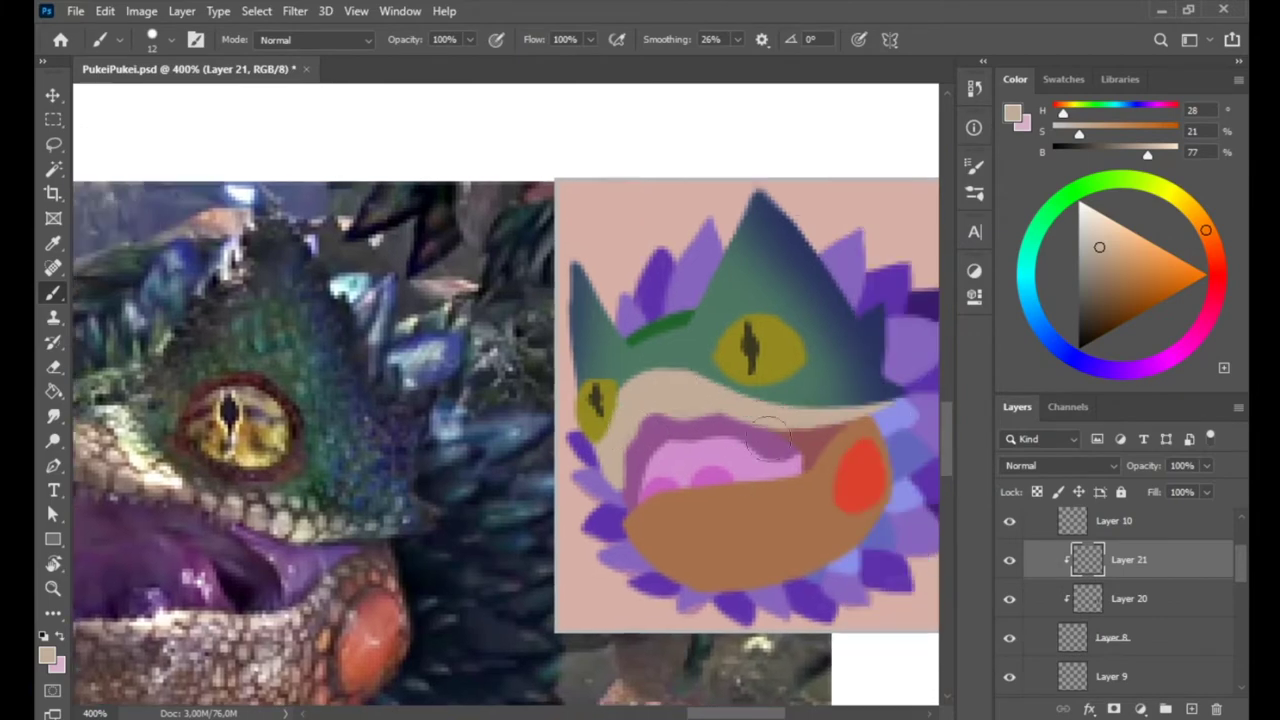
Select Layer 8 and sample the head's green colour
drag(721, 404, 724, 464)
alt+click(754, 416)
key(alt+bracketleft)
key(alt+bracketleft)
right_click(840, 318)
key(Escape)
drag(617, 669, 604, 622)
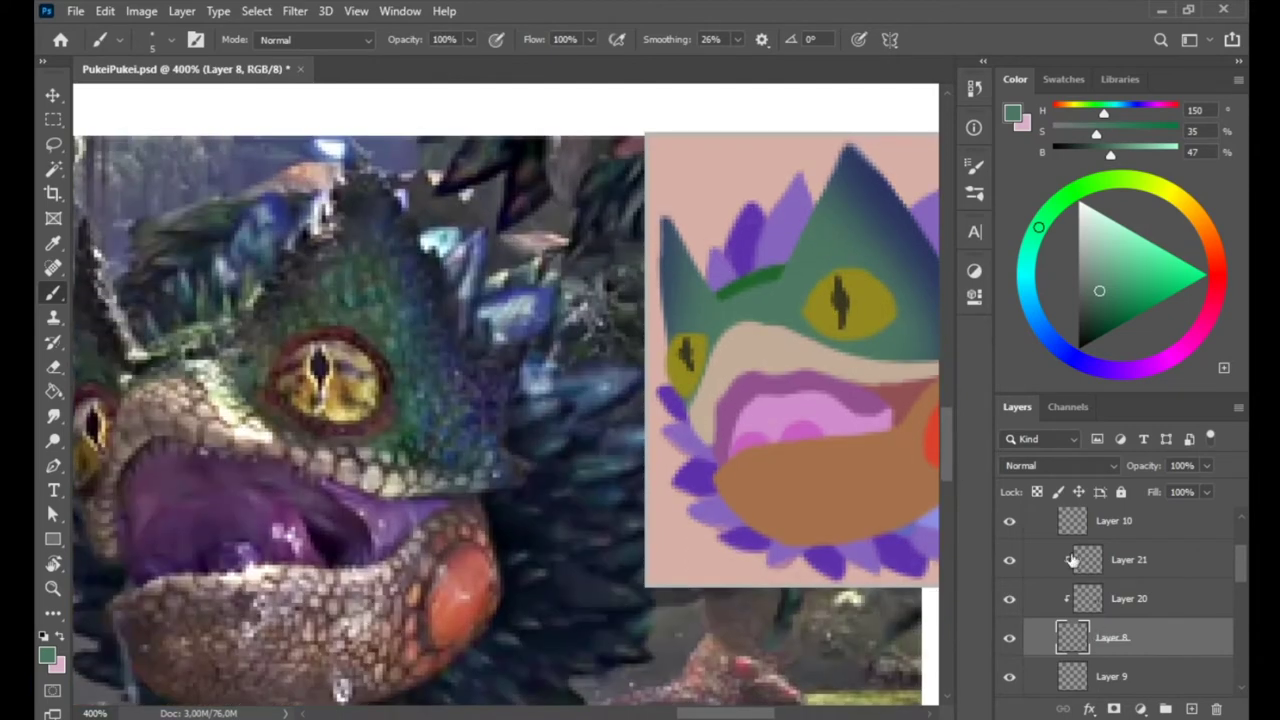
On a new layer beneath the head, dot a row of white teeth along the upper jaw
ctrl+click(1190, 708)
click(1079, 297)
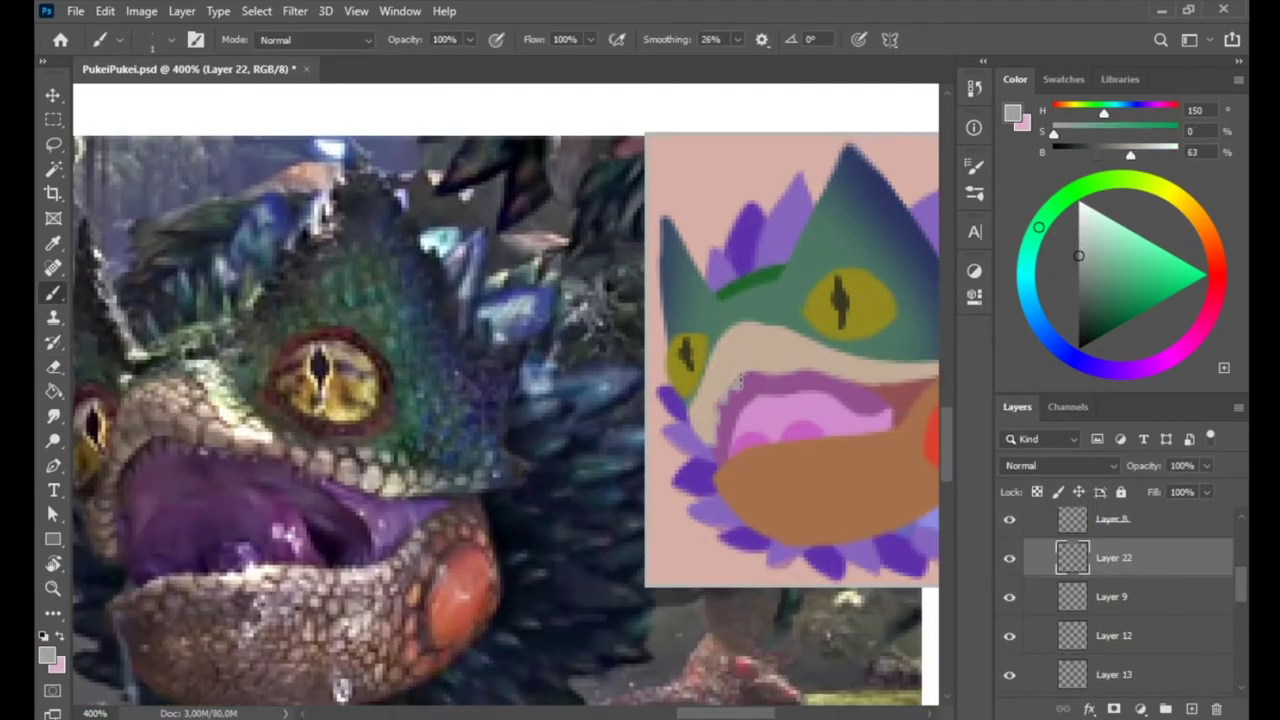
drag(831, 377, 727, 380)
right_click(644, 398)
key(Escape)
alt+click(603, 452)
mouse_move(241, 694)
mouse_down()
mouse_move(403, 612)
mouse_move(272, 683)
mouse_up()
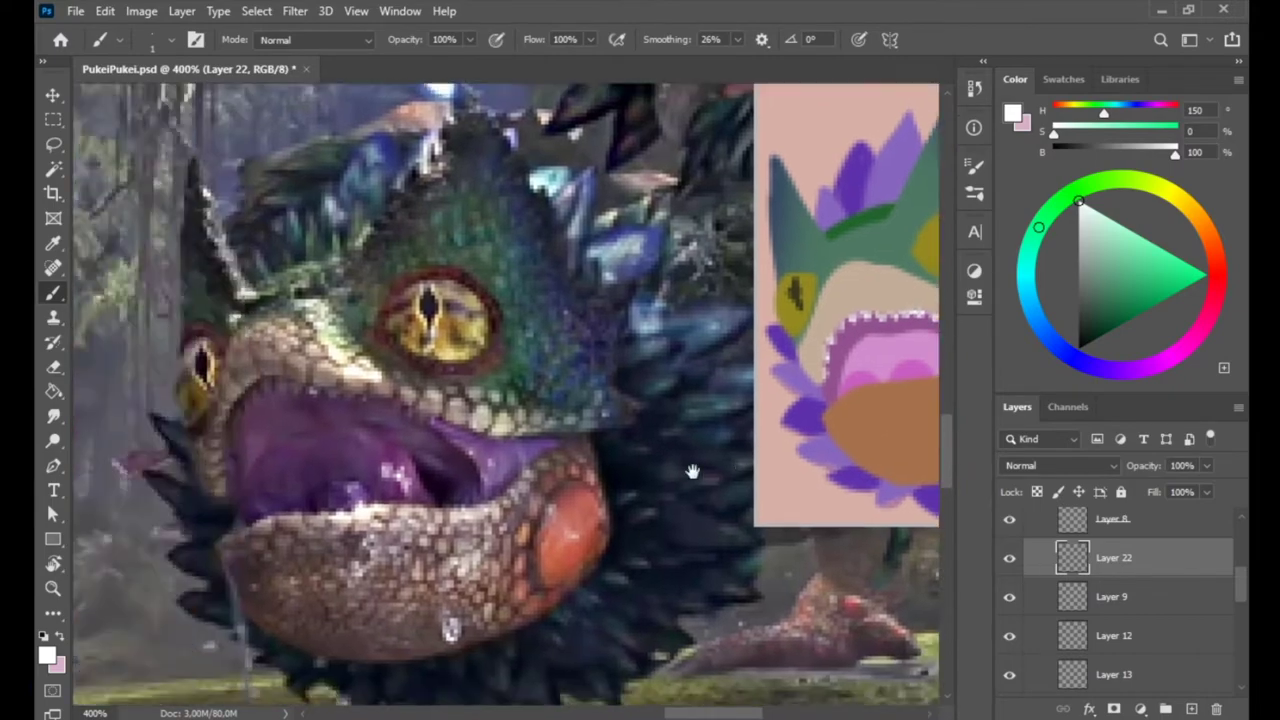
Touch up with the eraser, then select Layer 21 holding the beige band
drag(772, 138, 843, 180)
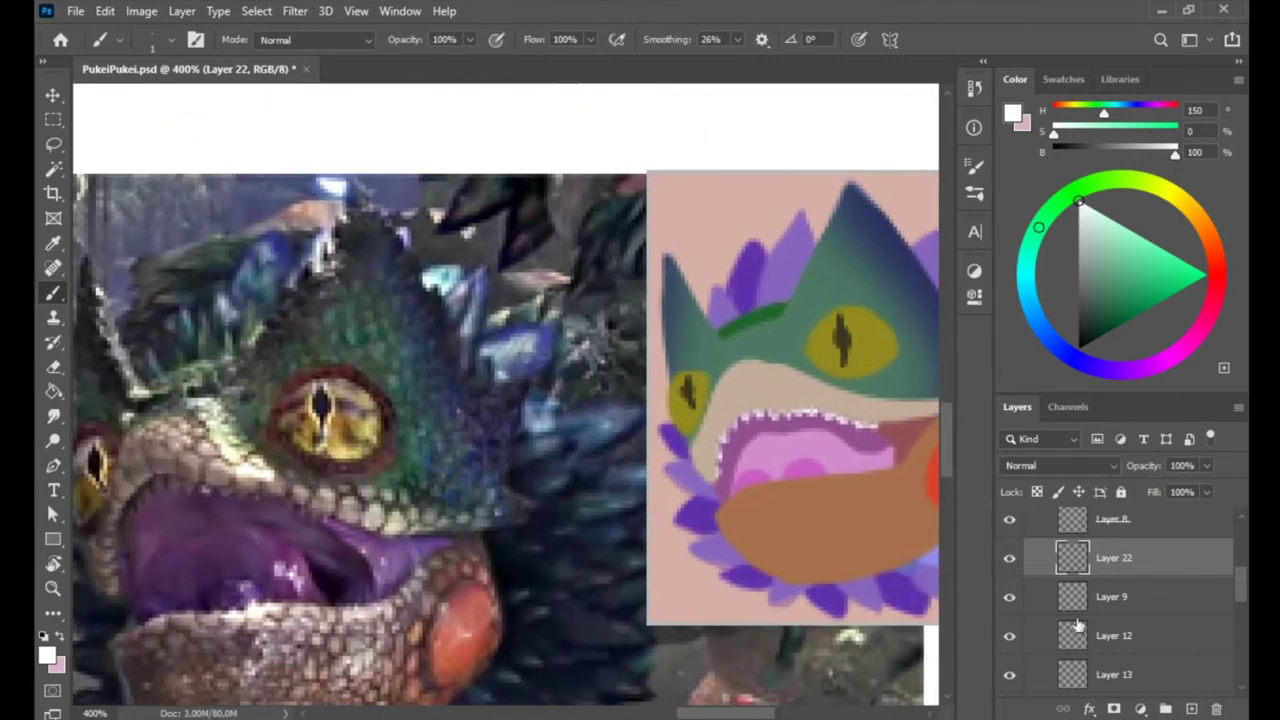
key(alt+bracketright)
key(e)
right_click(843, 180)
key(Escape)
key(b)
alt+click(755, 338)
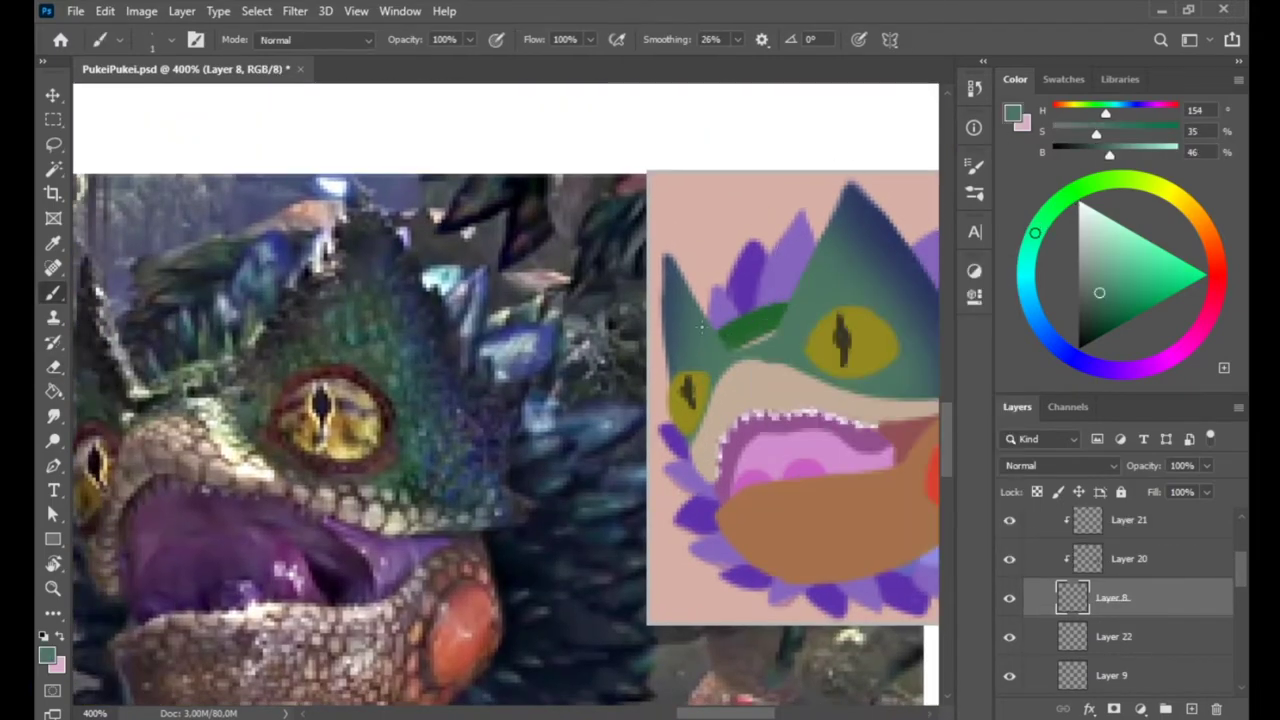
key(alt+bracketright)
key(alt+bracketright)
right_click(900, 410)
key(Escape)
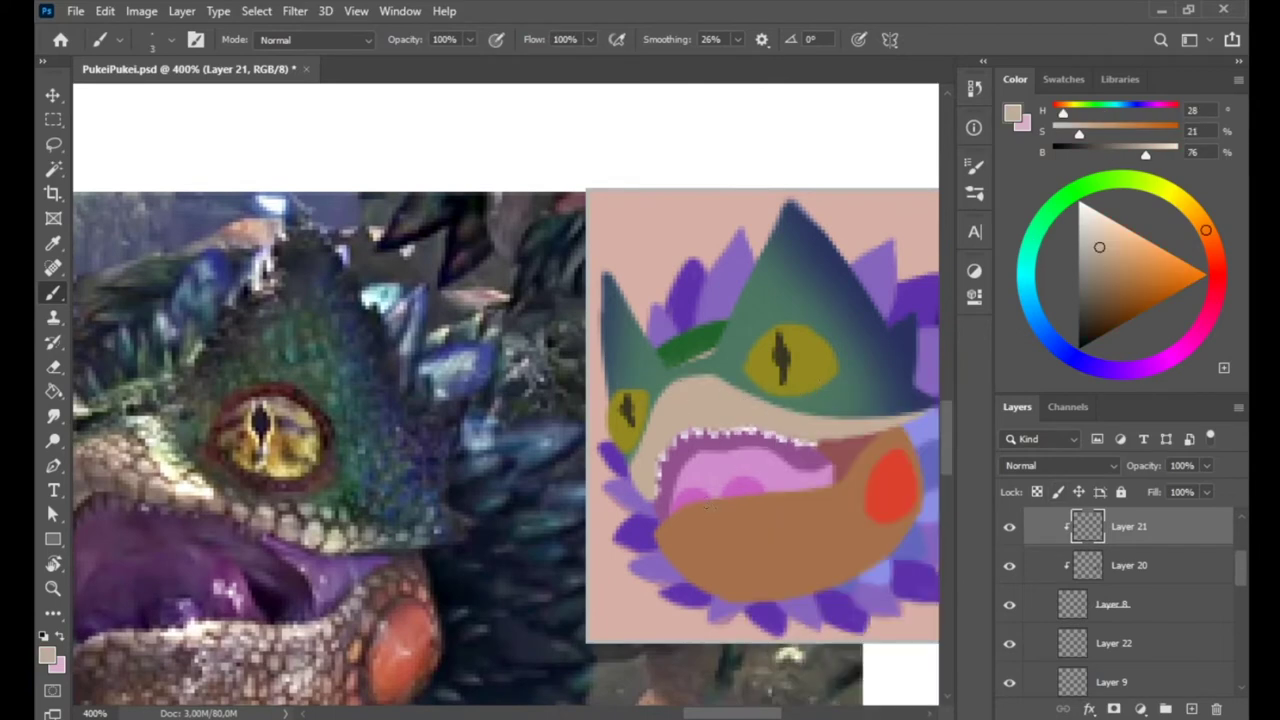
Try a clipped Hue/Saturation adjustment at lightness -15 on the beige band, then delete it
alt+click(1133, 545)
alt+click(1133, 550)
scroll(830, 420, down, 1)
drag(828, 432, 805, 447)
click(922, 471)
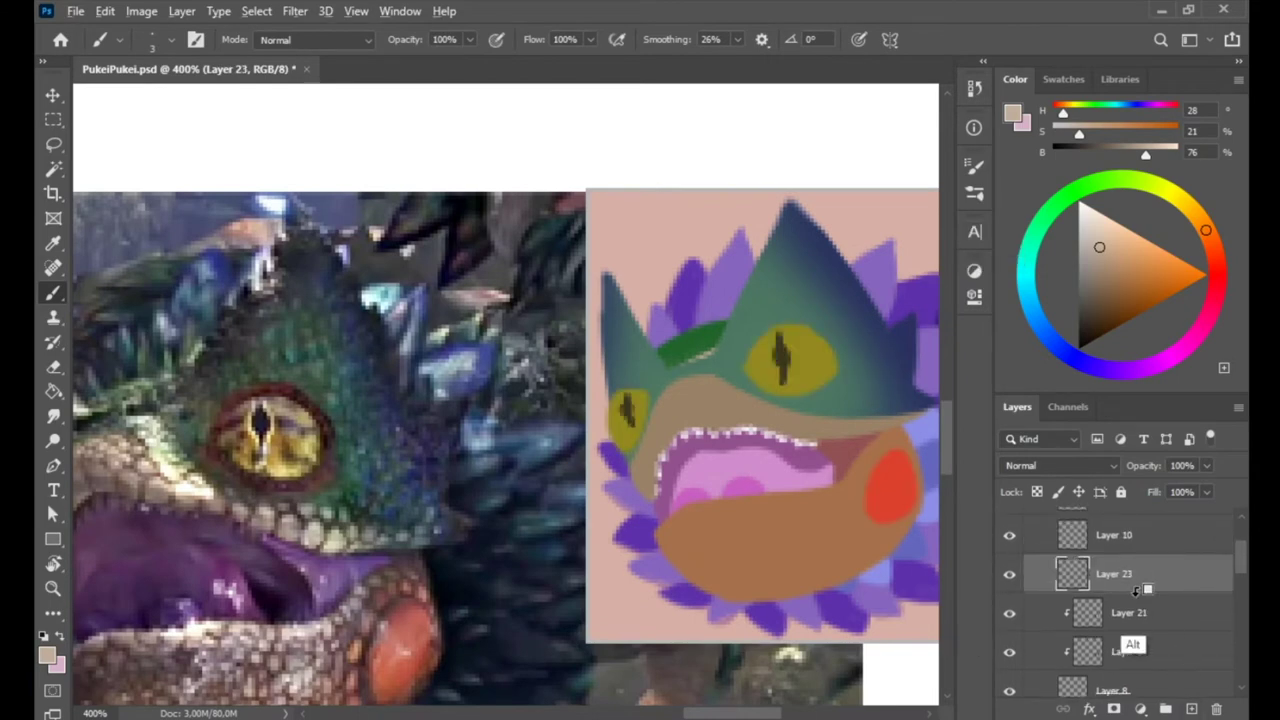
Add new clipped layers inside Group 4 and bring the smaller left eye into view
click(1191, 709)
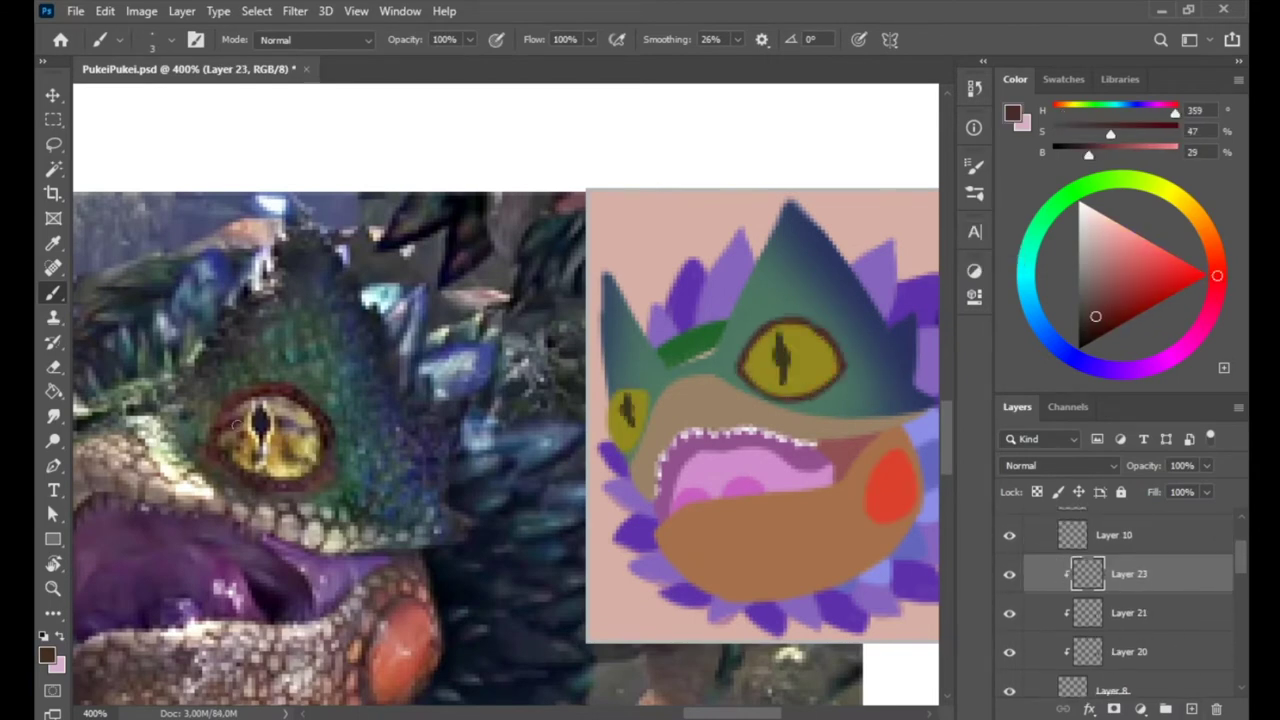
drag(638, 353, 779, 261)
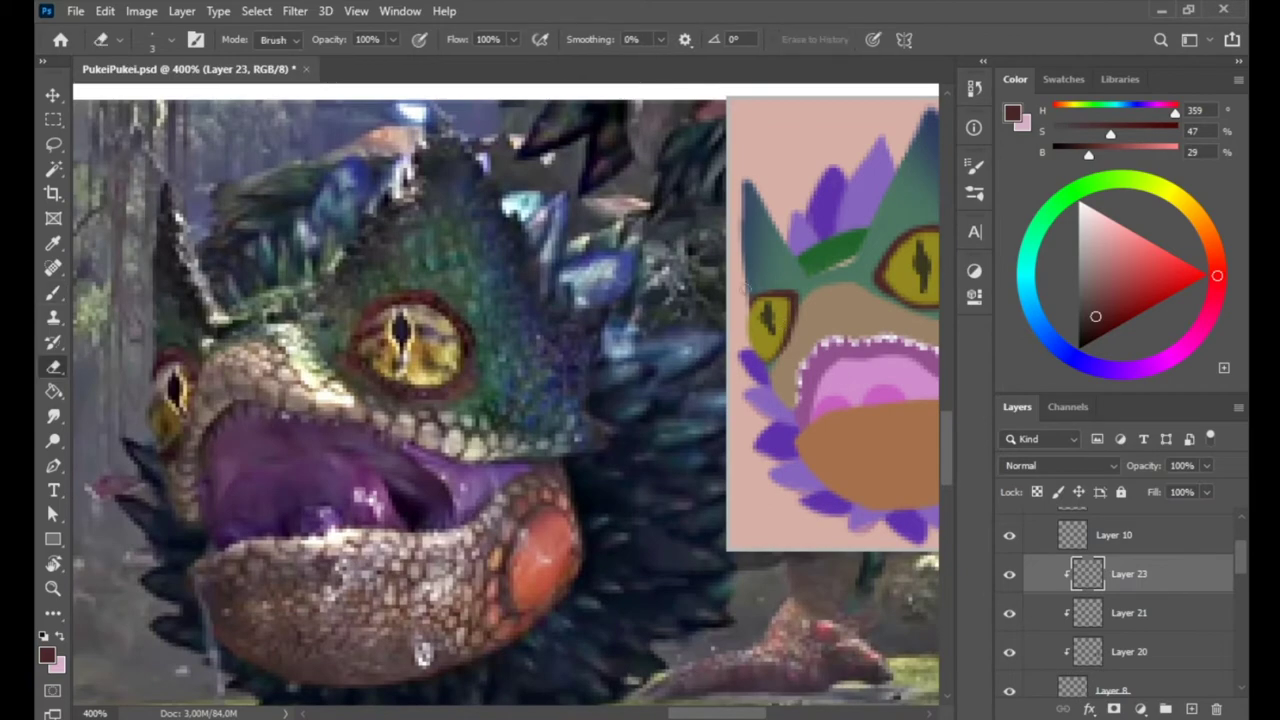
drag(423, 655, 452, 548)
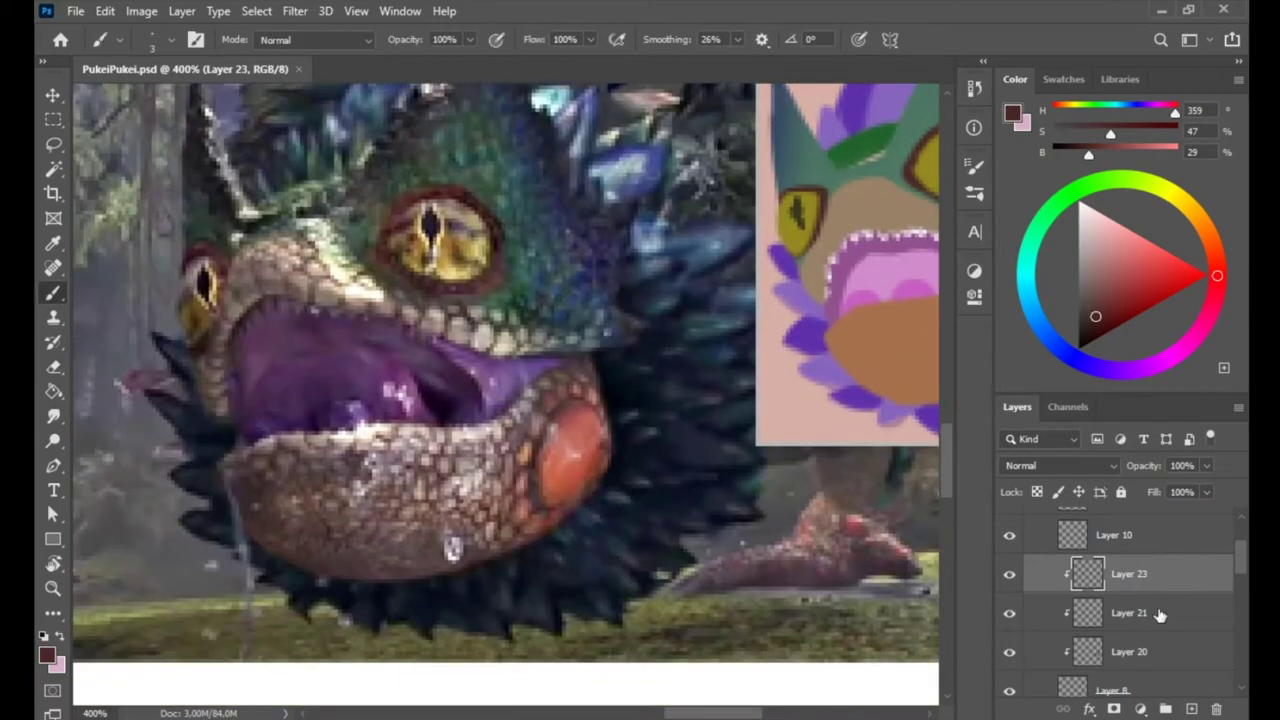
click(1165, 706)
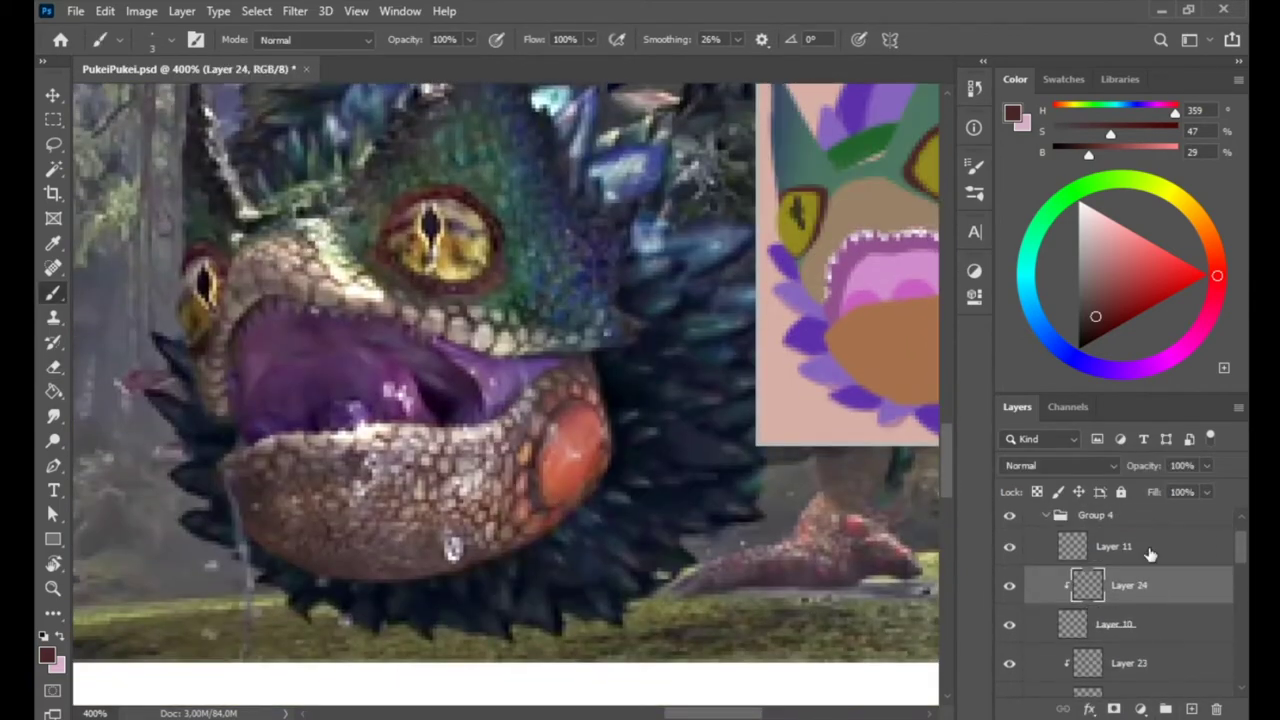
Set clipped Layer 24 to Color Burn and load a tan brush at size 12 for the eyes
drag(853, 346, 734, 434)
alt+click(734, 434)
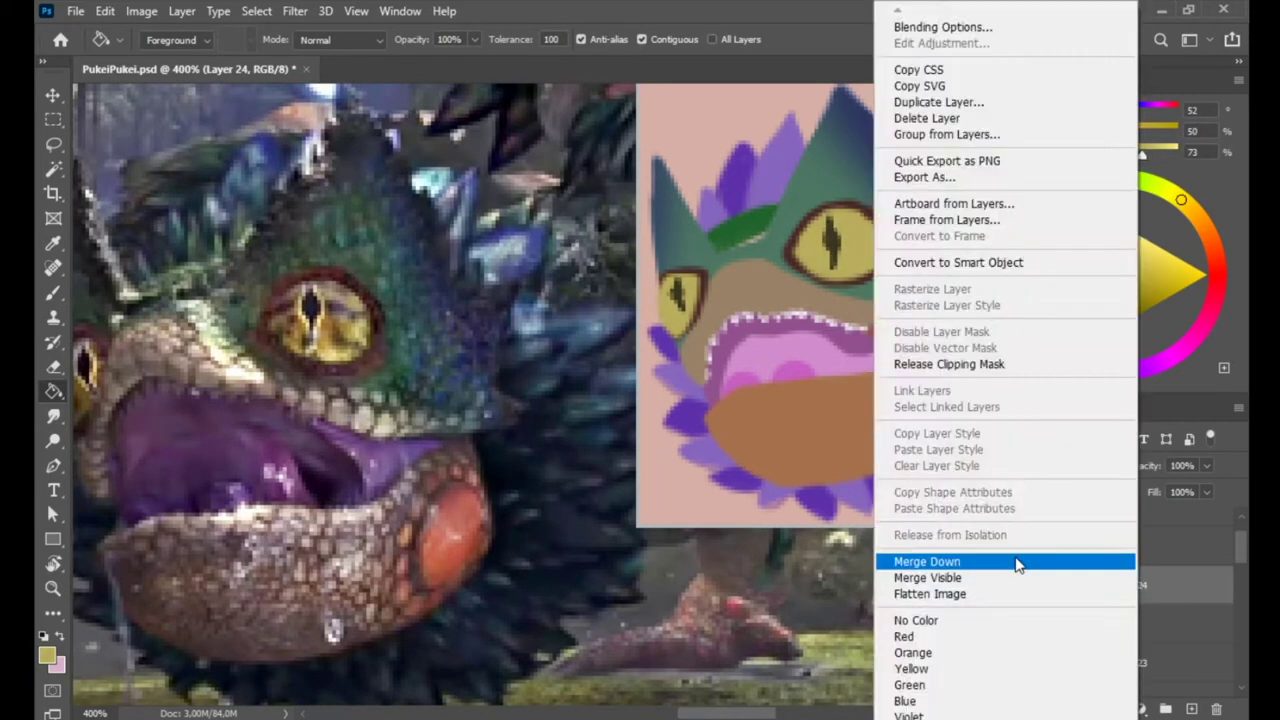
right_click(838, 252)
drag(866, 289, 934, 289)
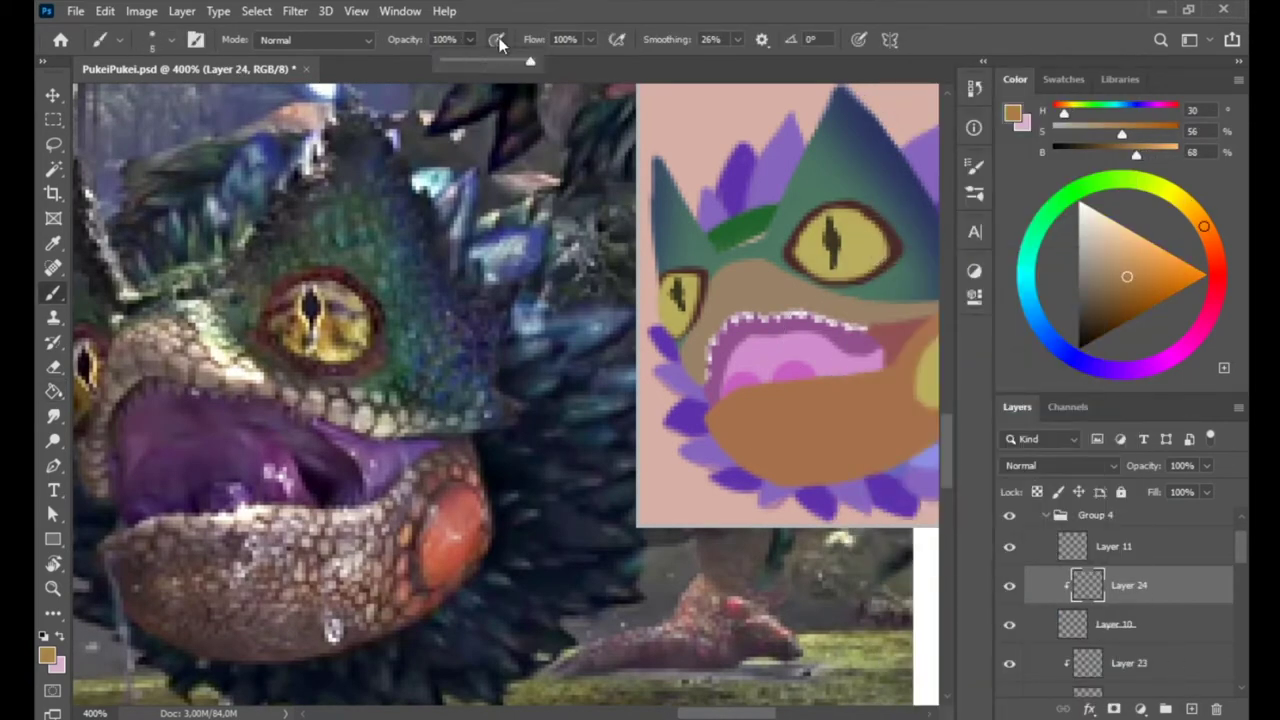
click(1060, 465)
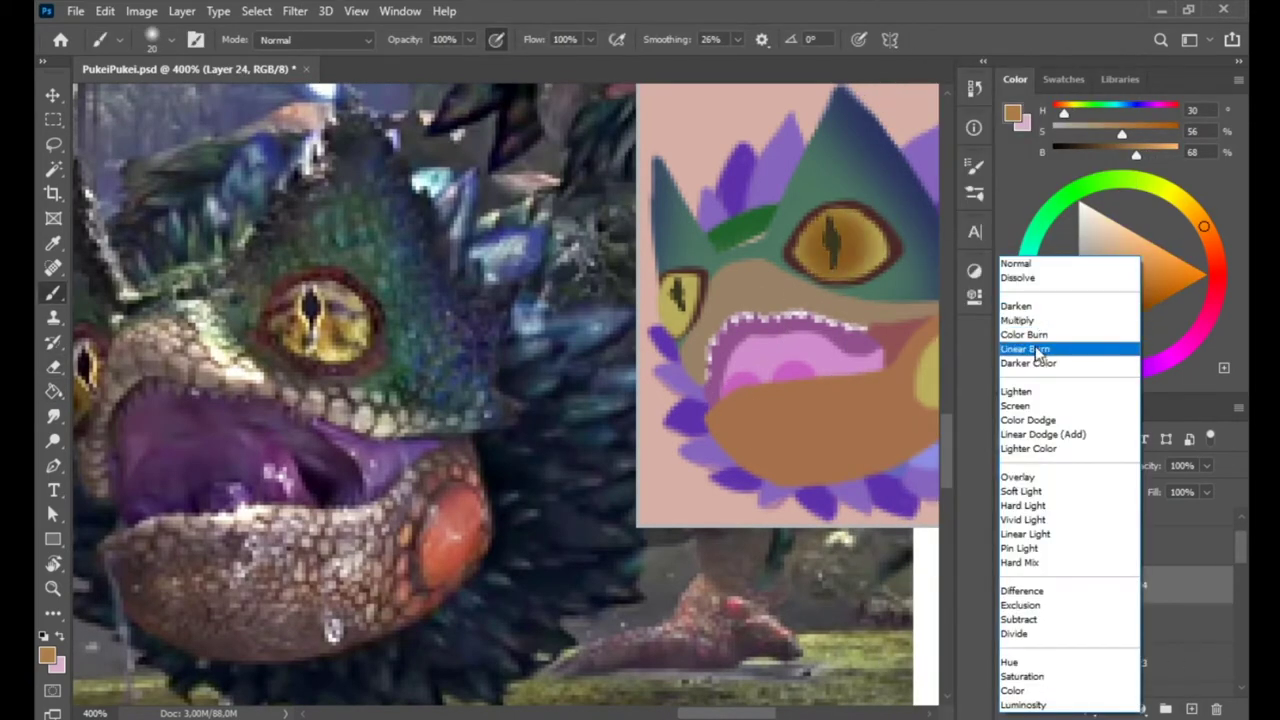
click(1040, 330)
right_click(706, 292)
drag(772, 323, 760, 323)
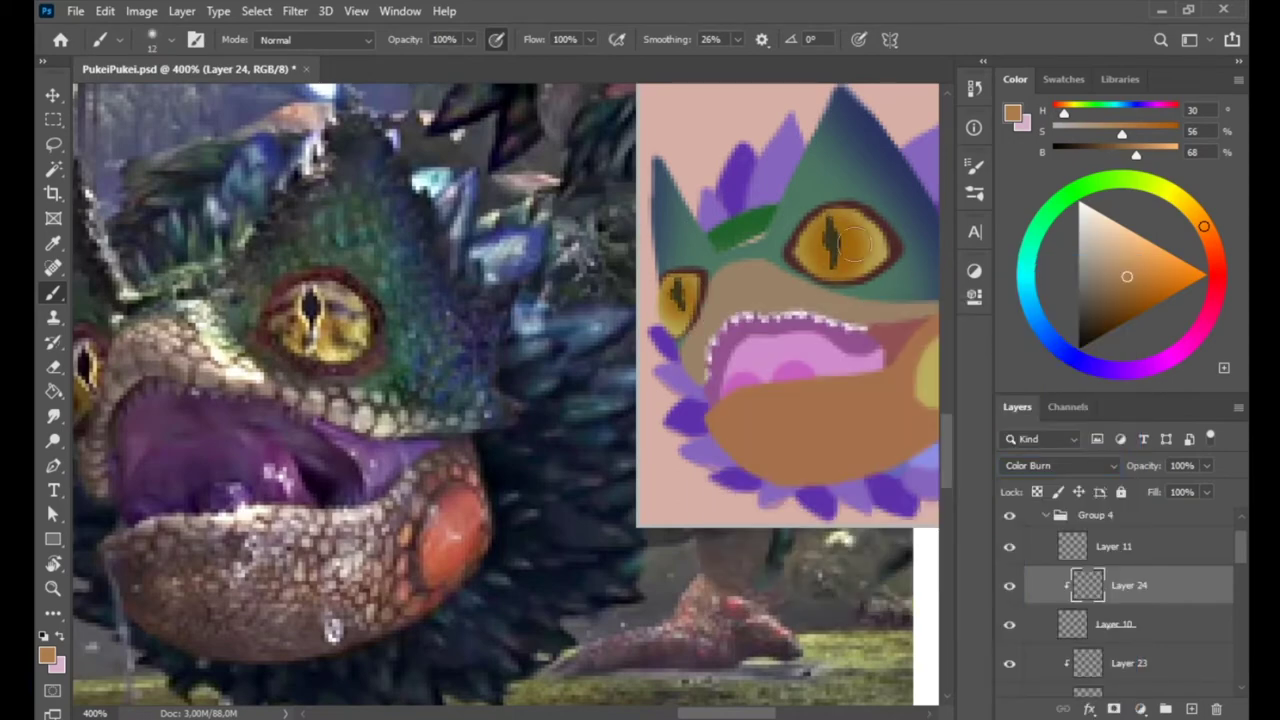
Add Layer 25 with a Soft Round brush, set to Multiply at 39% opacity
key(ctrl+shift+alt+n)
right_click(840, 152)
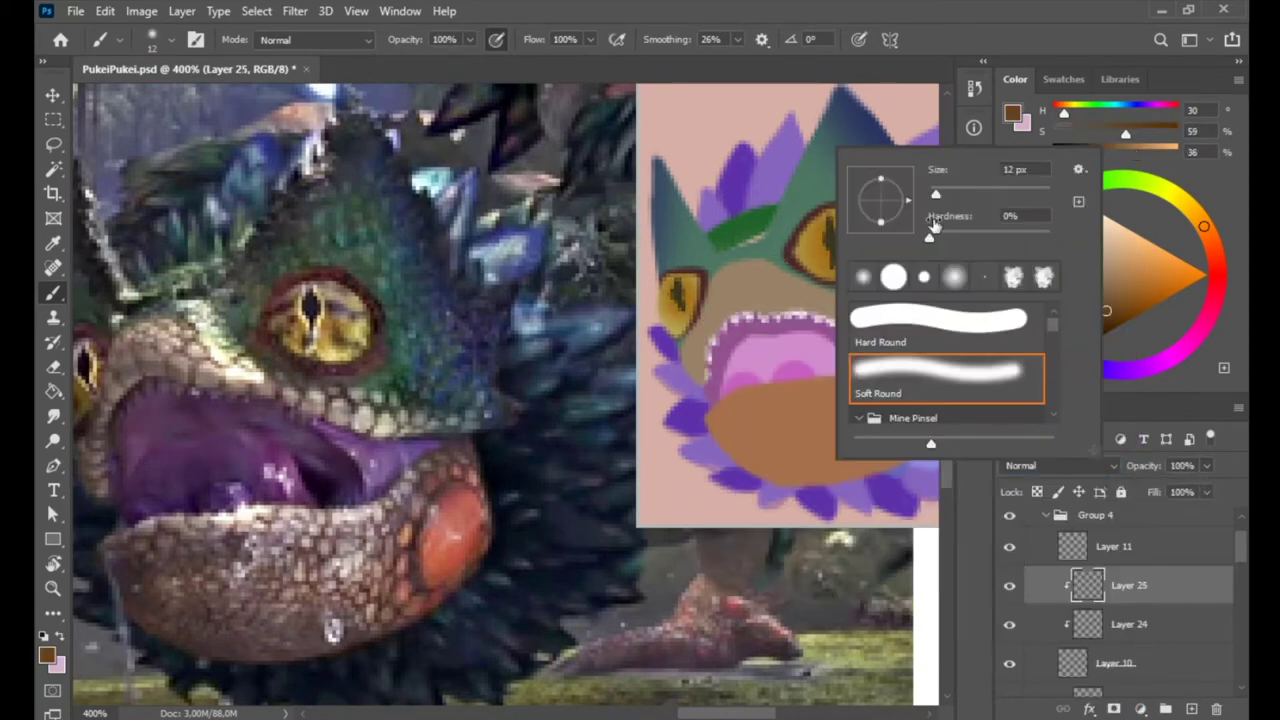
right_click(908, 232)
key(Return)
drag(914, 215, 817, 247)
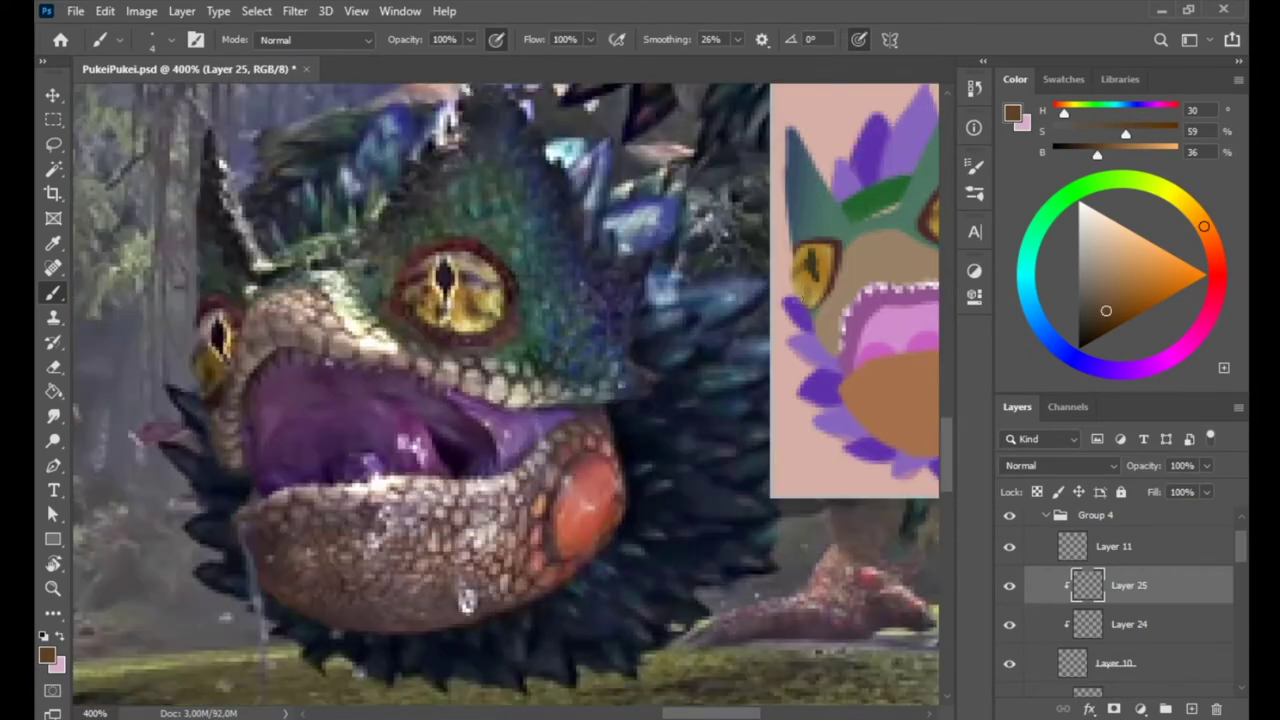
click(1060, 465)
click(1060, 317)
drag(1207, 465, 1153, 491)
Add further eye layers above Layer 25 while zooming in on the eyes
click(1113, 546)
key(z)
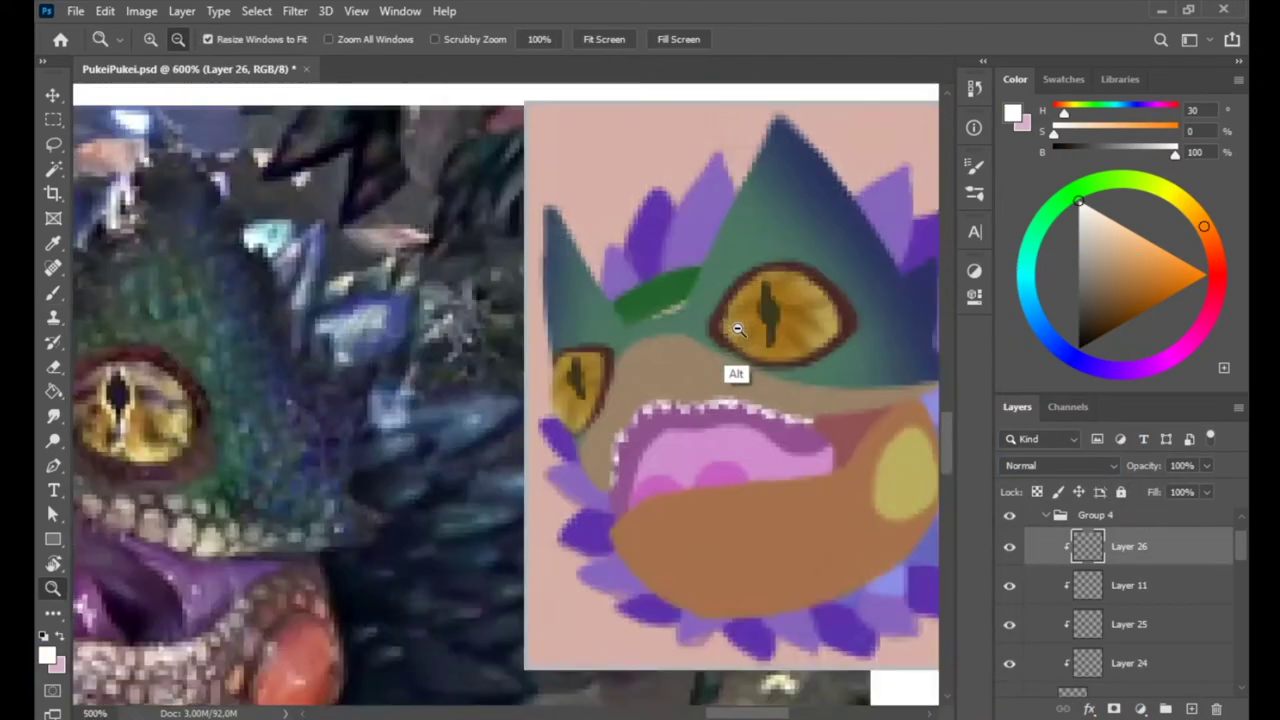
key(ctrl+shift+alt+n)
click(1120, 624)
key(ctrl+shift+alt+n)
click(775, 318)
key(b)
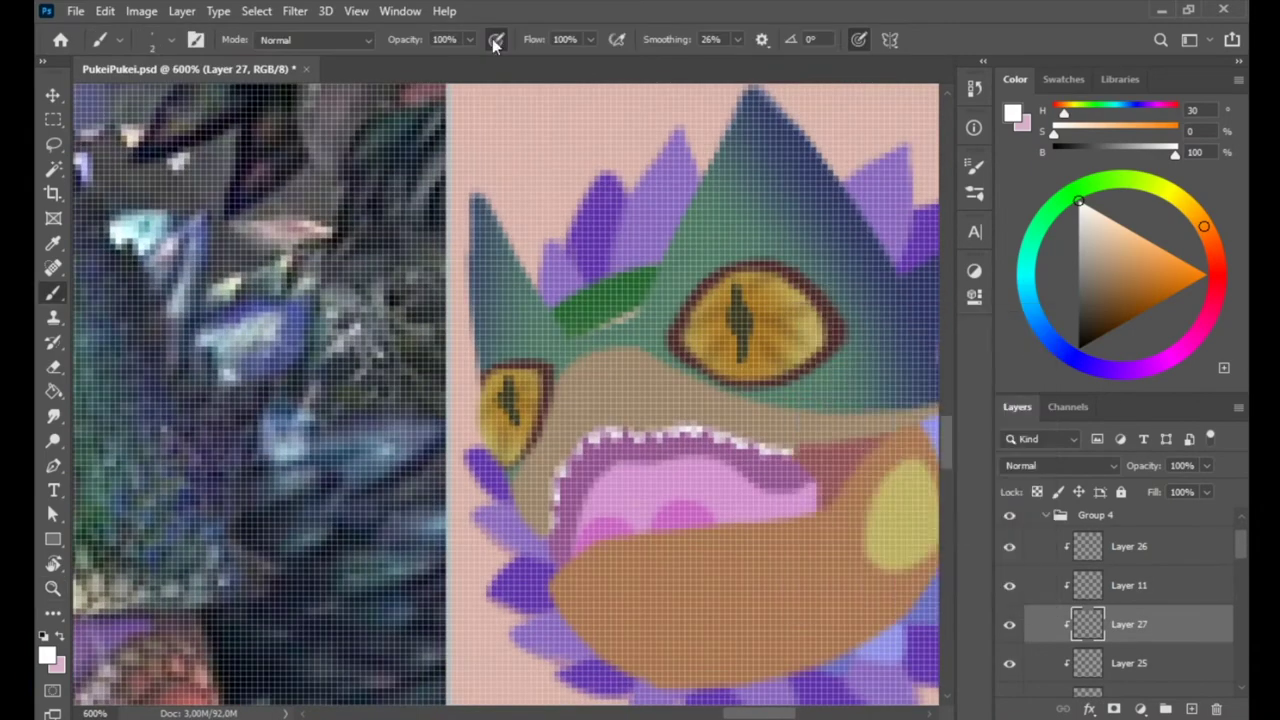
key(z)
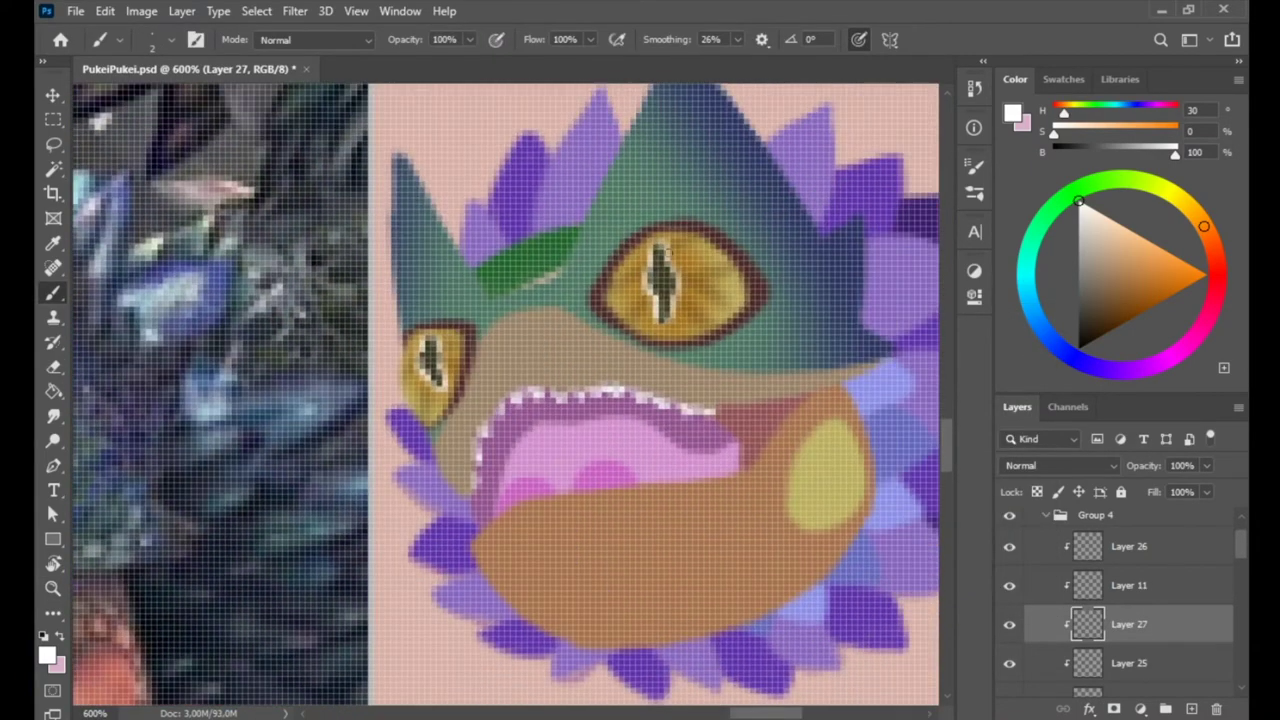
alt+click(743, 368)
On a new layer, dab white Soft Round highlights on the big eye and the small eye (8 px)
click(1060, 465)
key(Escape)
key(ctrl+shift+alt+n)
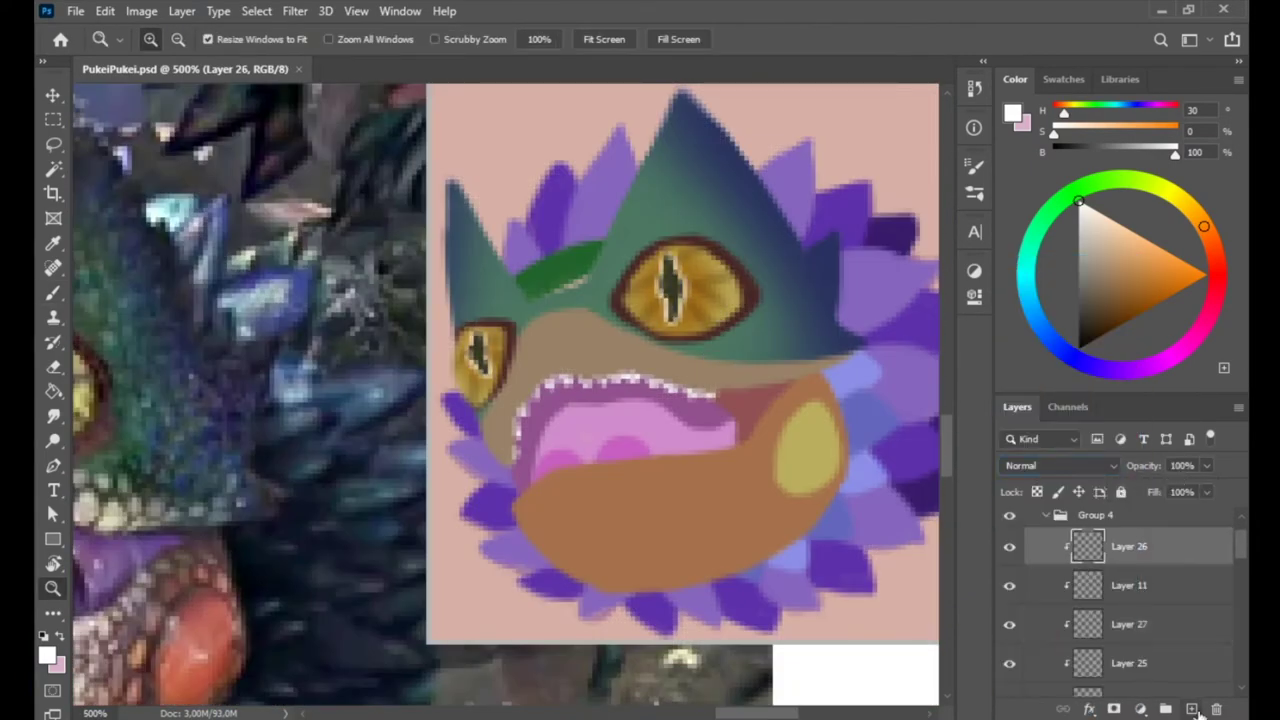
key(b)
right_click(805, 260)
click(700, 268)
click(487, 338)
right_click(770, 365)
click(652, 304)
click(729, 296)
drag(711, 341, 765, 479)
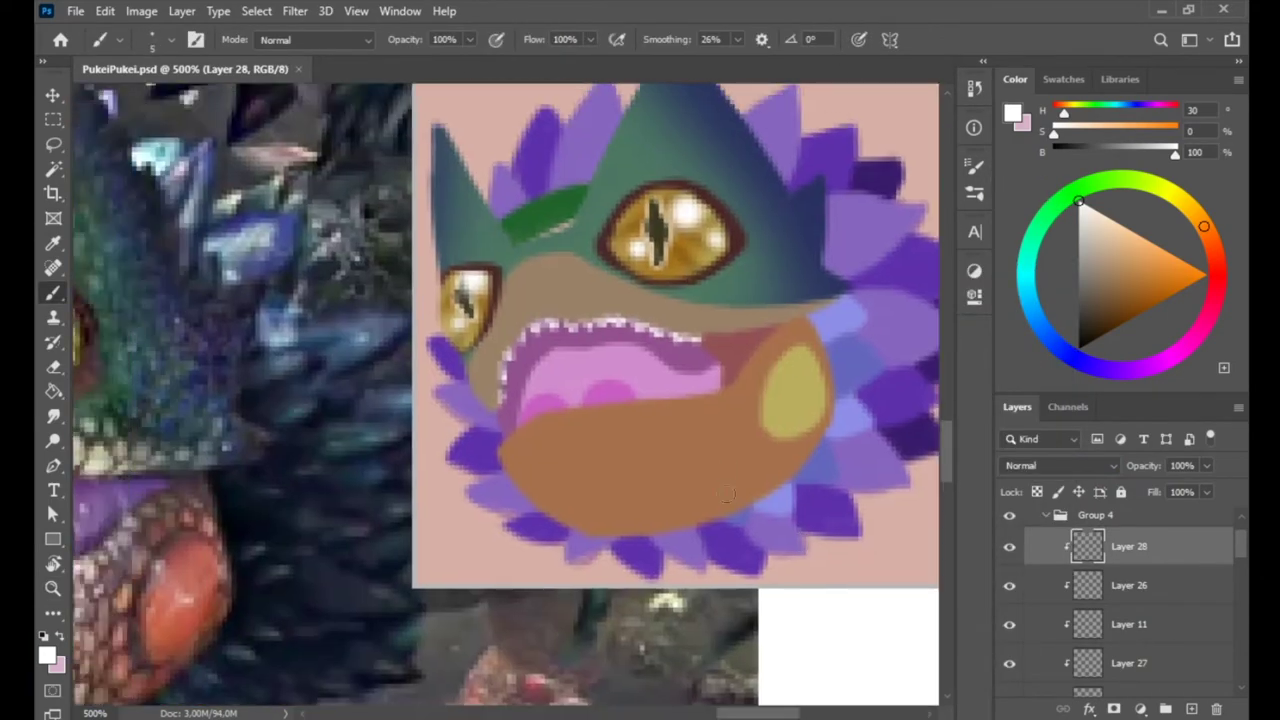
Move through Layer 21 and the Auge group, then add a new layer below Layer 10
scroll(1120, 600, down, 3)
click(1107, 549)
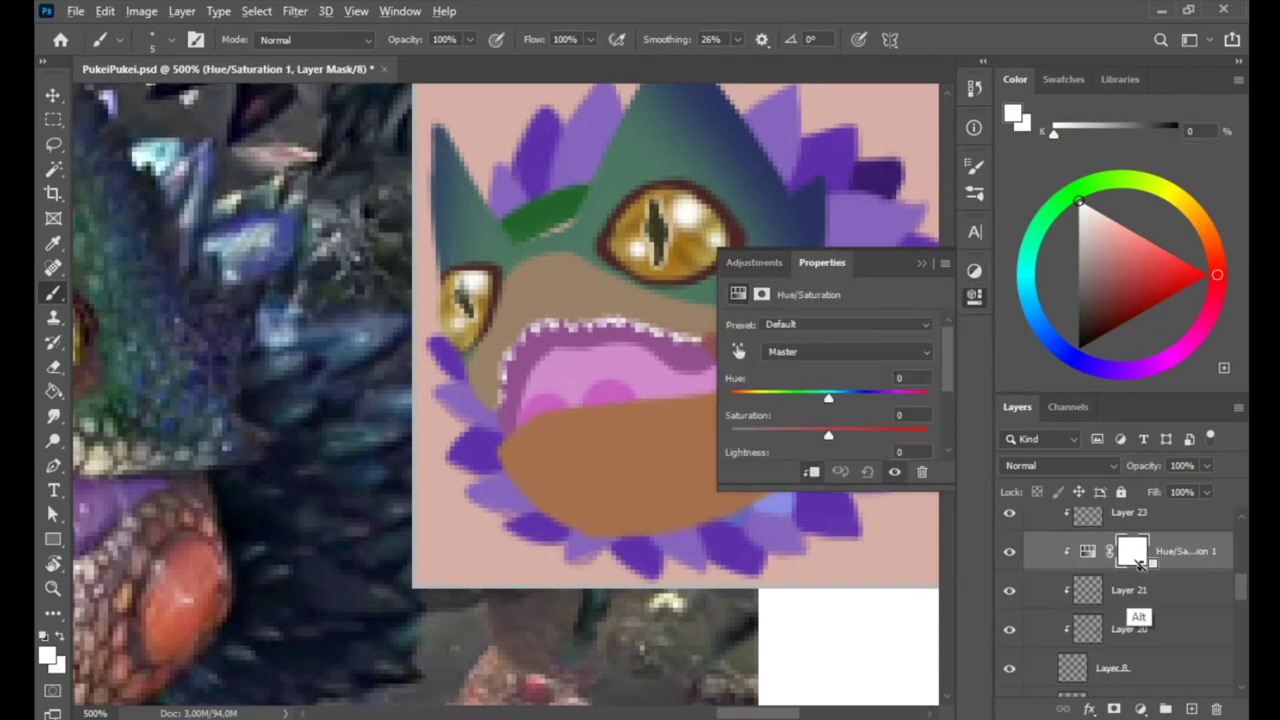
scroll(1130, 600, up, 3)
click(1110, 586)
scroll(1200, 590, up, 2)
scroll(1150, 600, up, 2)
click(1011, 627)
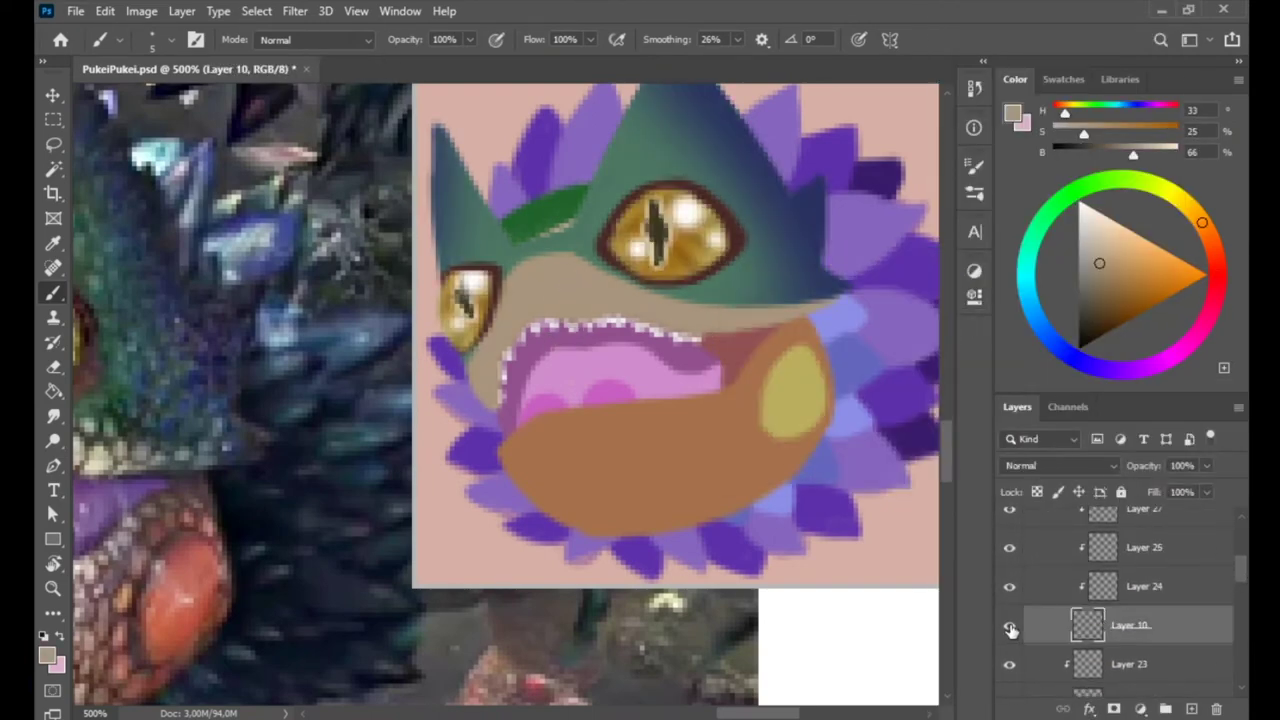
click(58, 143)
ctrl+click(1191, 708)
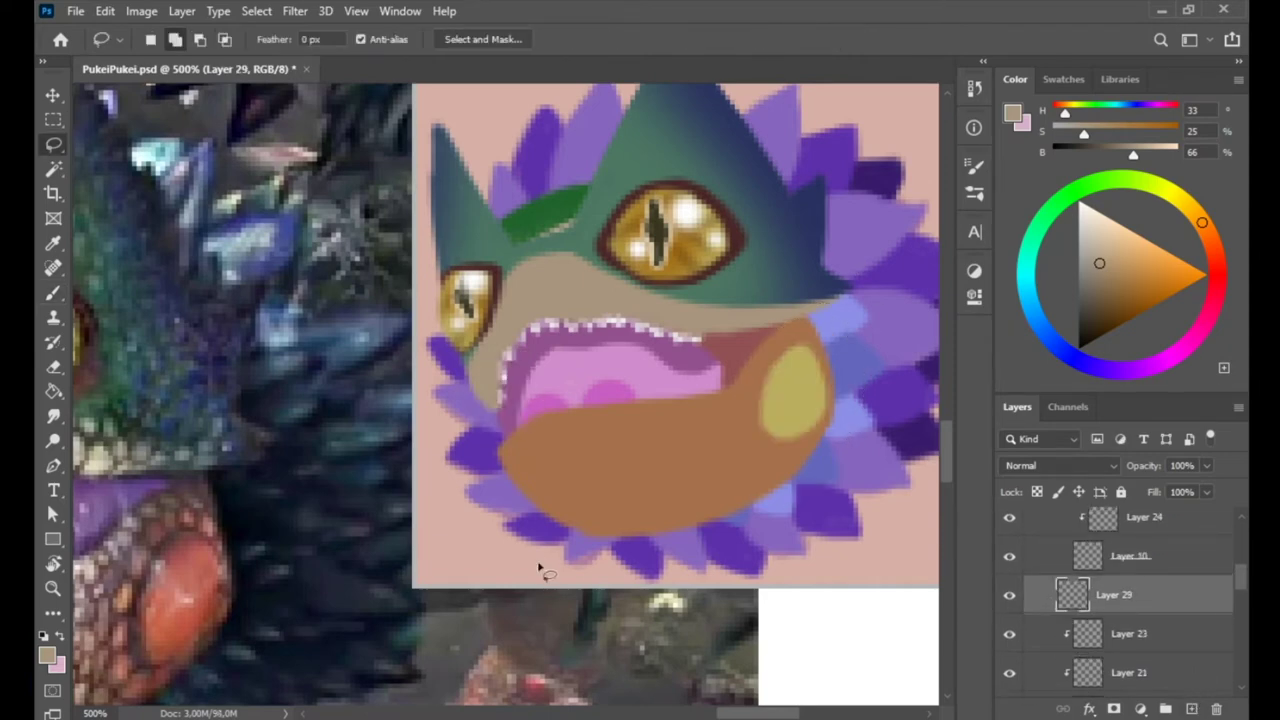
Add a clipped layer above Layer 9 and fill it with tan
scroll(1120, 600, down, 2)
click(1110, 580)
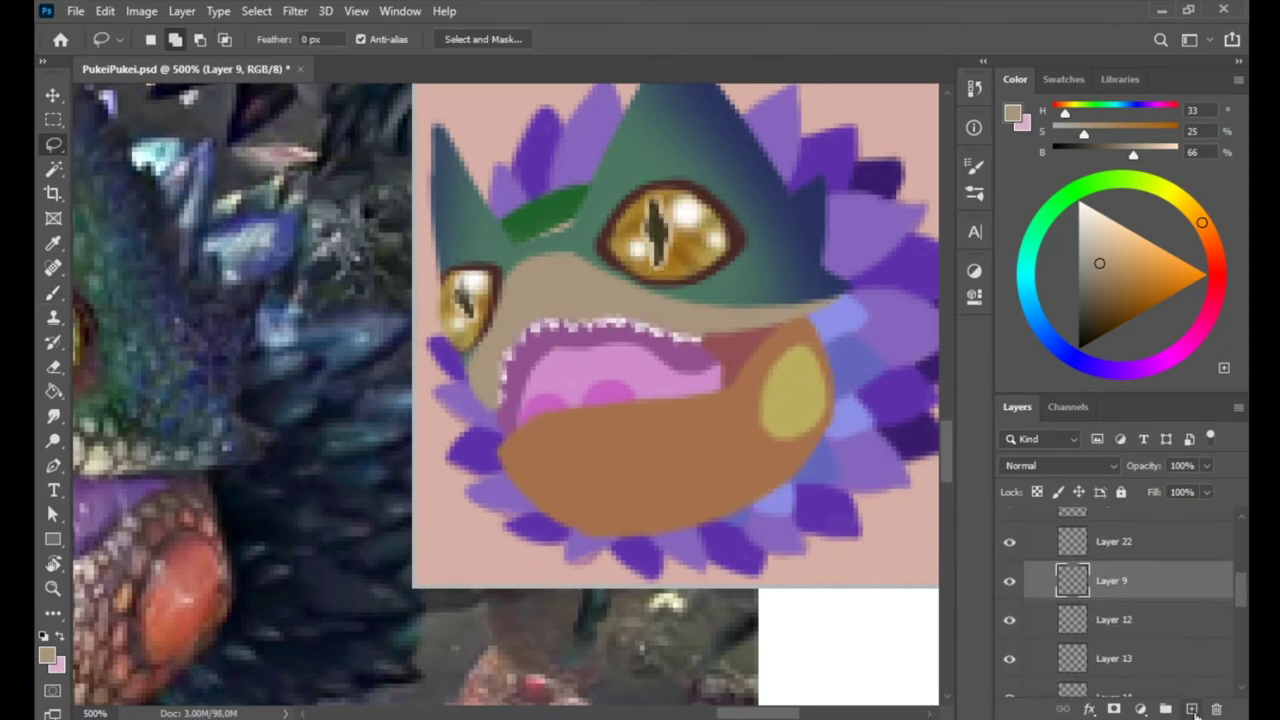
click(1191, 708)
key(ctrl+alt+g)
key(alt+BackSpace)
key(b)
Paint dark teal shading above the small eye, sampling nearby greens
alt+click(512, 232)
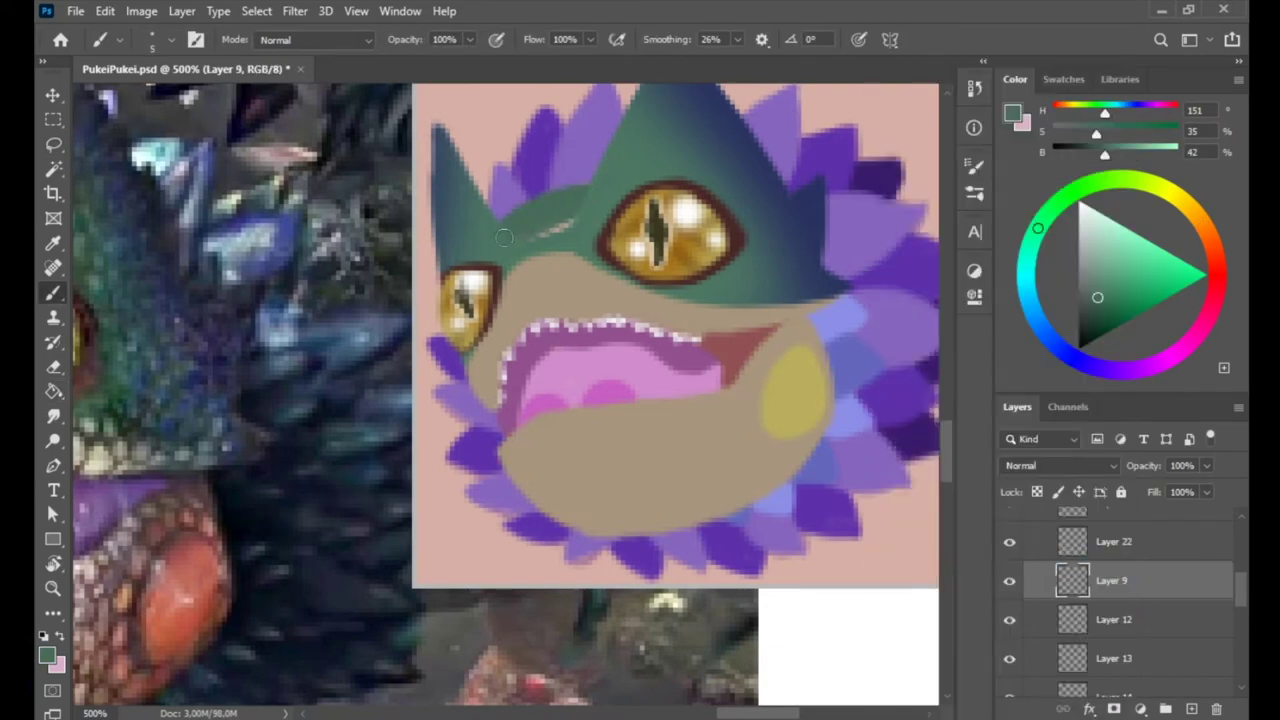
alt+click(504, 237)
drag(585, 190, 512, 225)
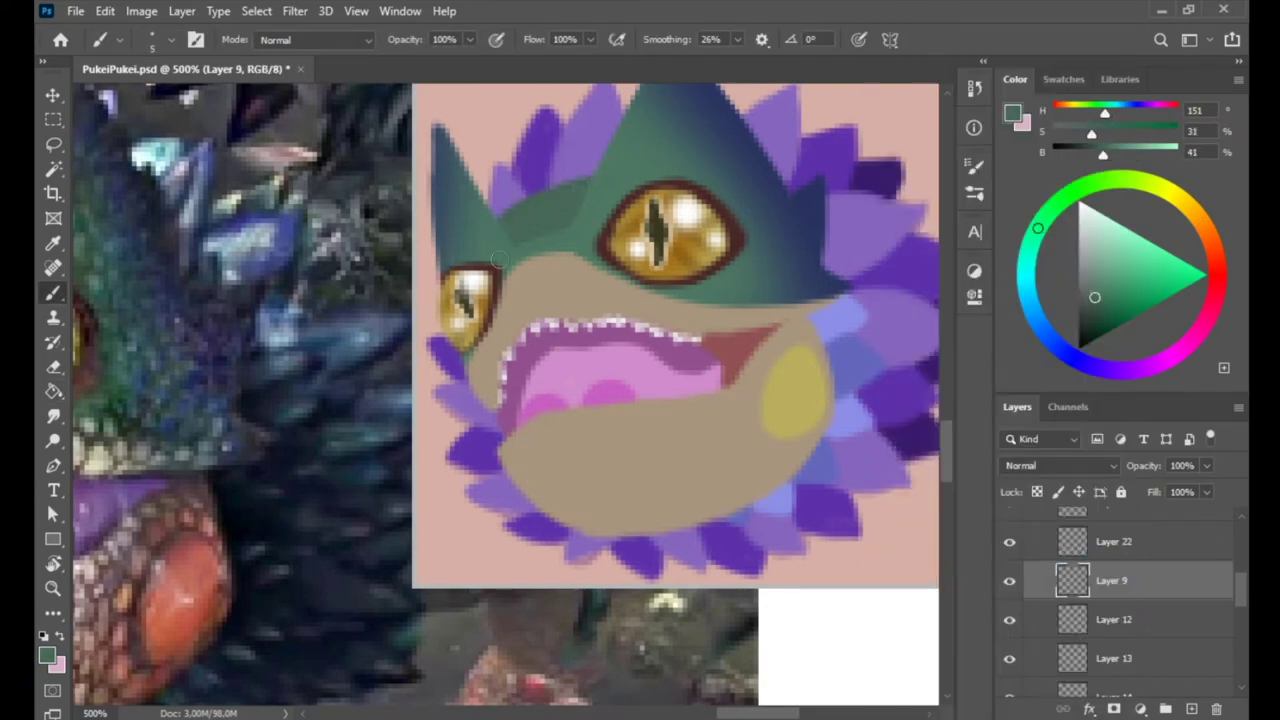
alt+click(548, 215)
key(alt+bracketright)
key(alt+bracketright)
alt+click(645, 133)
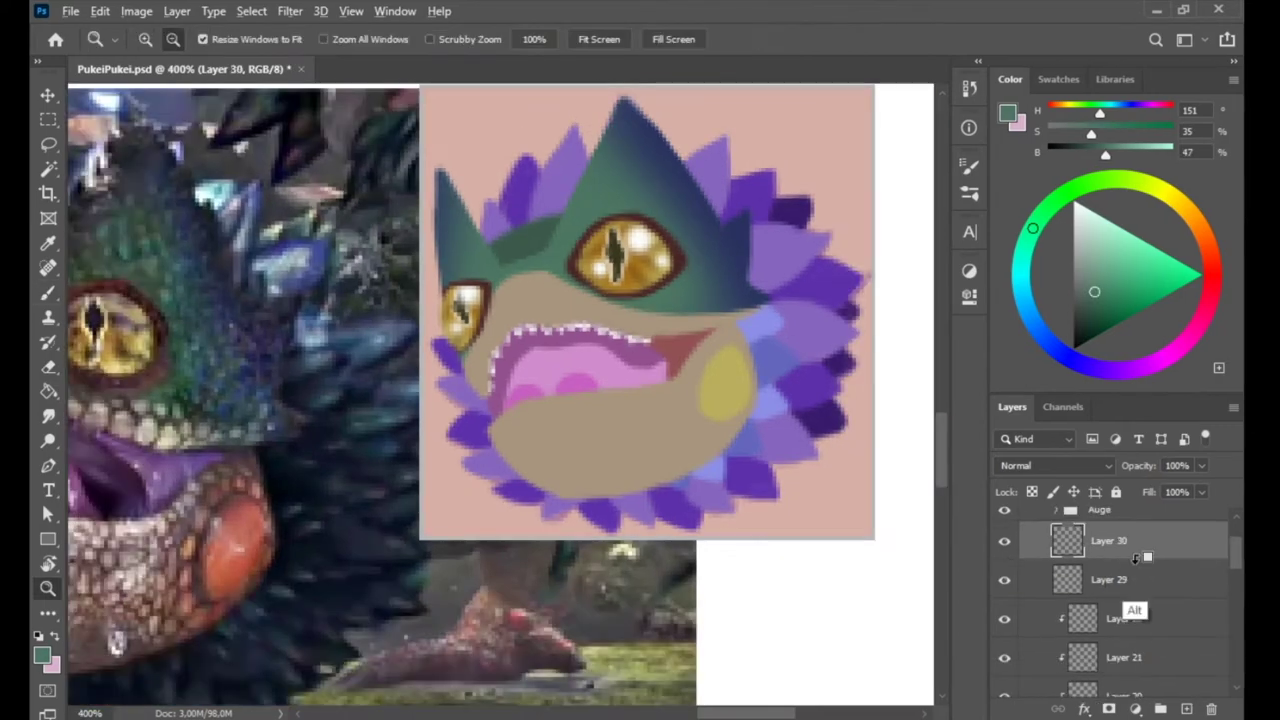
Merge Layer 30 down into Layer 29 and repaint the cheek red
key(ctrl+e)
key(b)
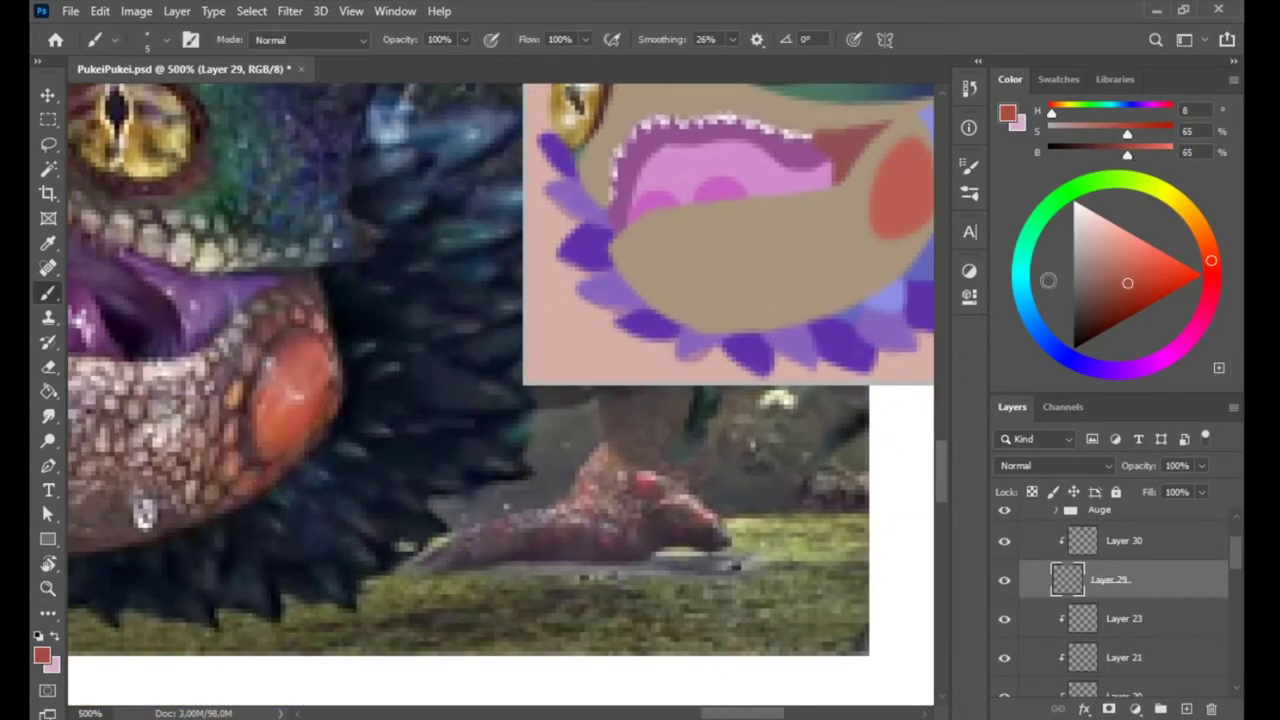
drag(919, 153, 774, 200)
key(alt+bracketright)
key(e)
key(b)
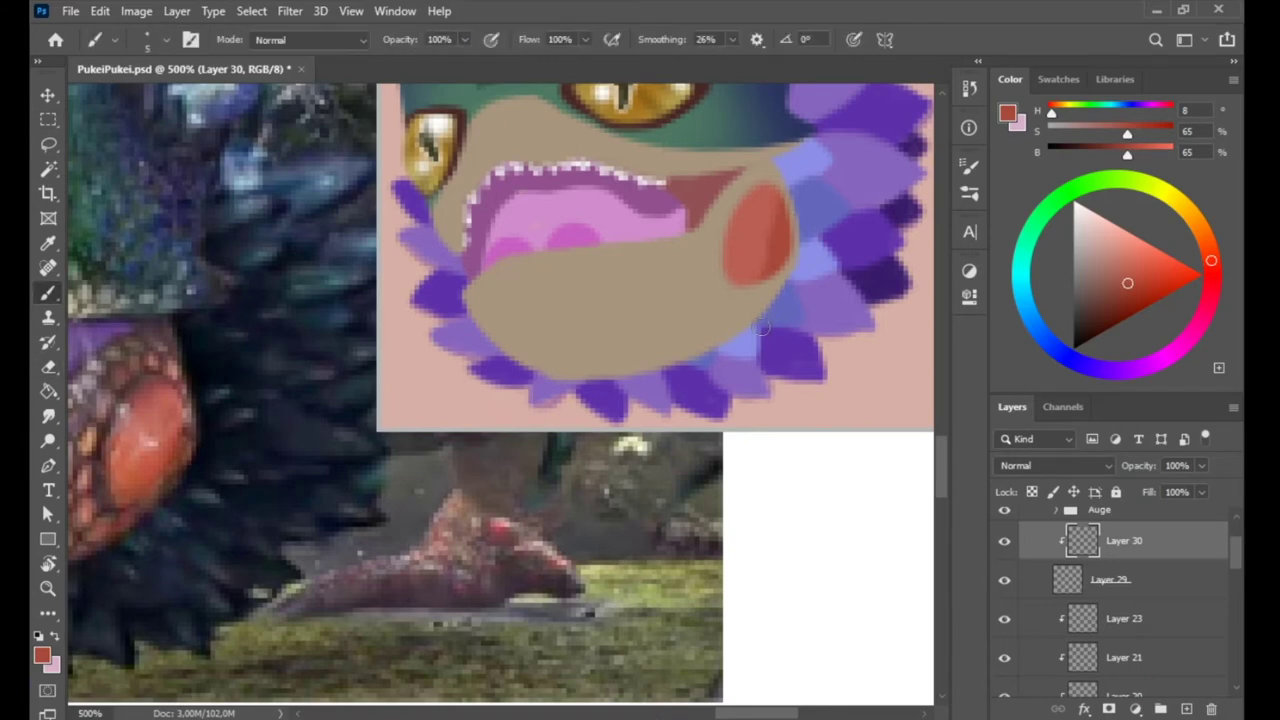
drag(776, 241, 810, 267)
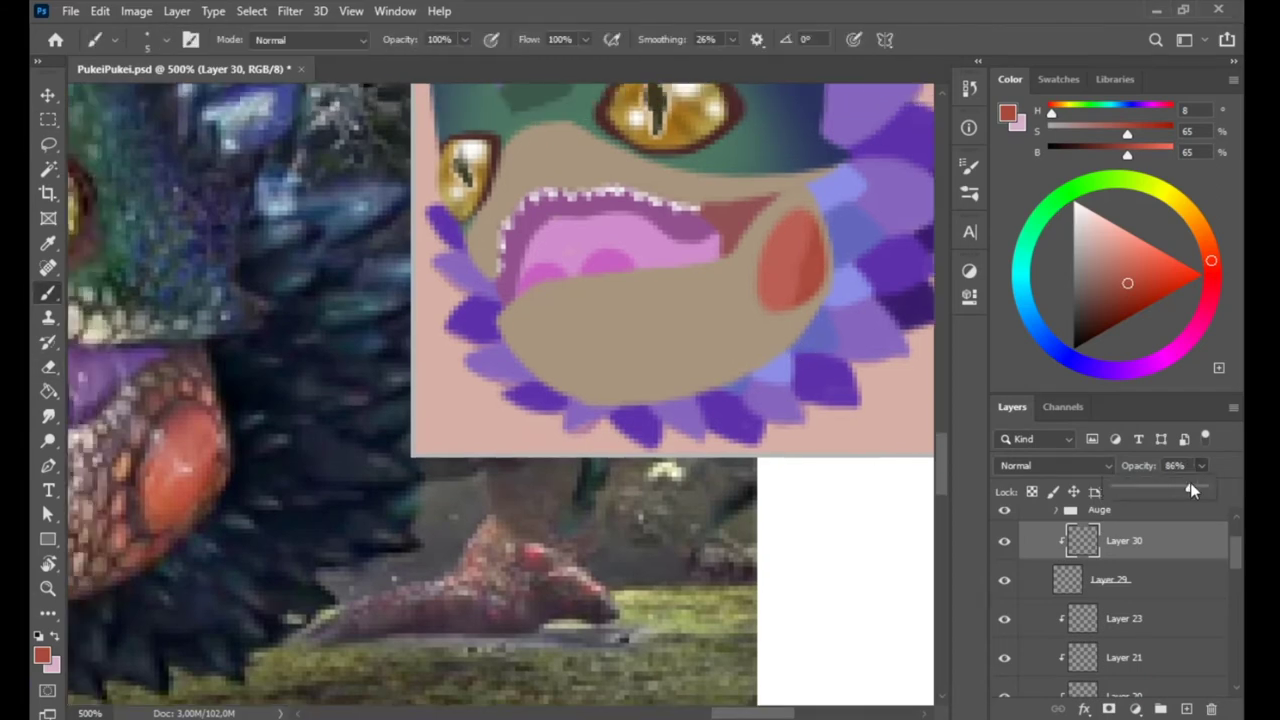
Add a layer for a dark red cheek rim, then another with a light grey-lilac colour
key(ctrl+shift+alt+n)
drag(756, 278, 771, 373)
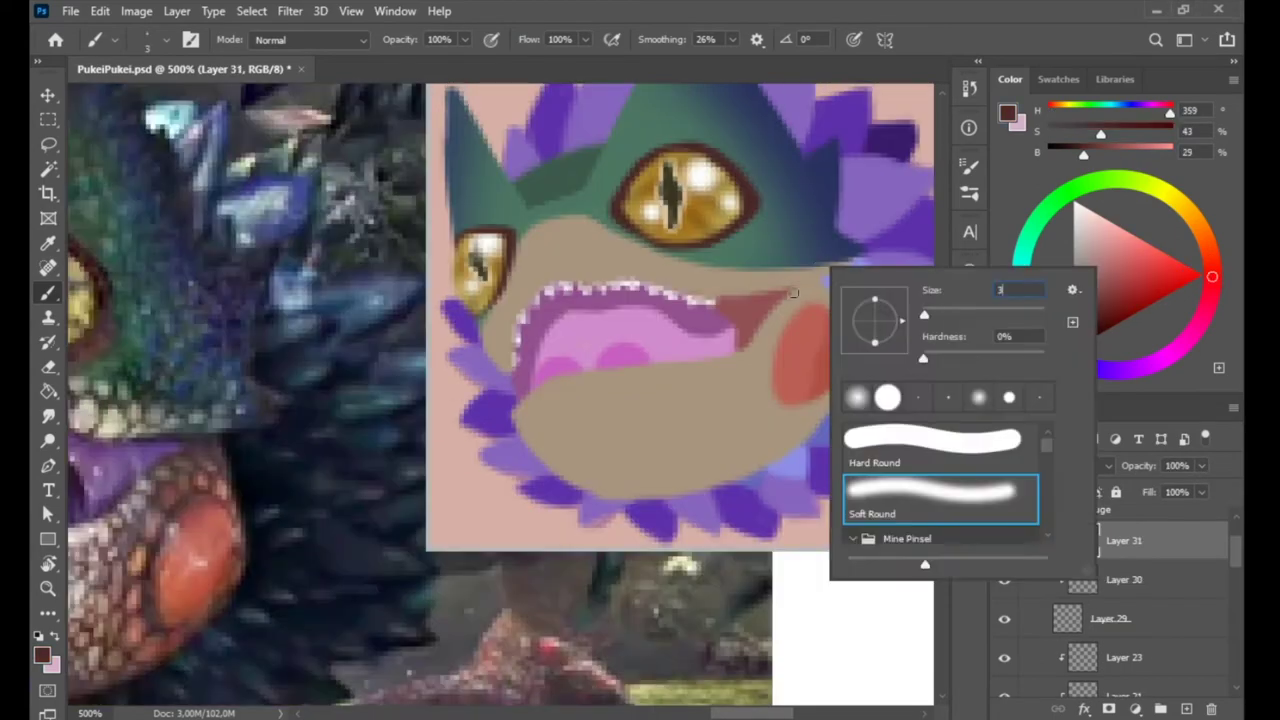
alt+click(771, 373)
drag(719, 563, 1010, 374)
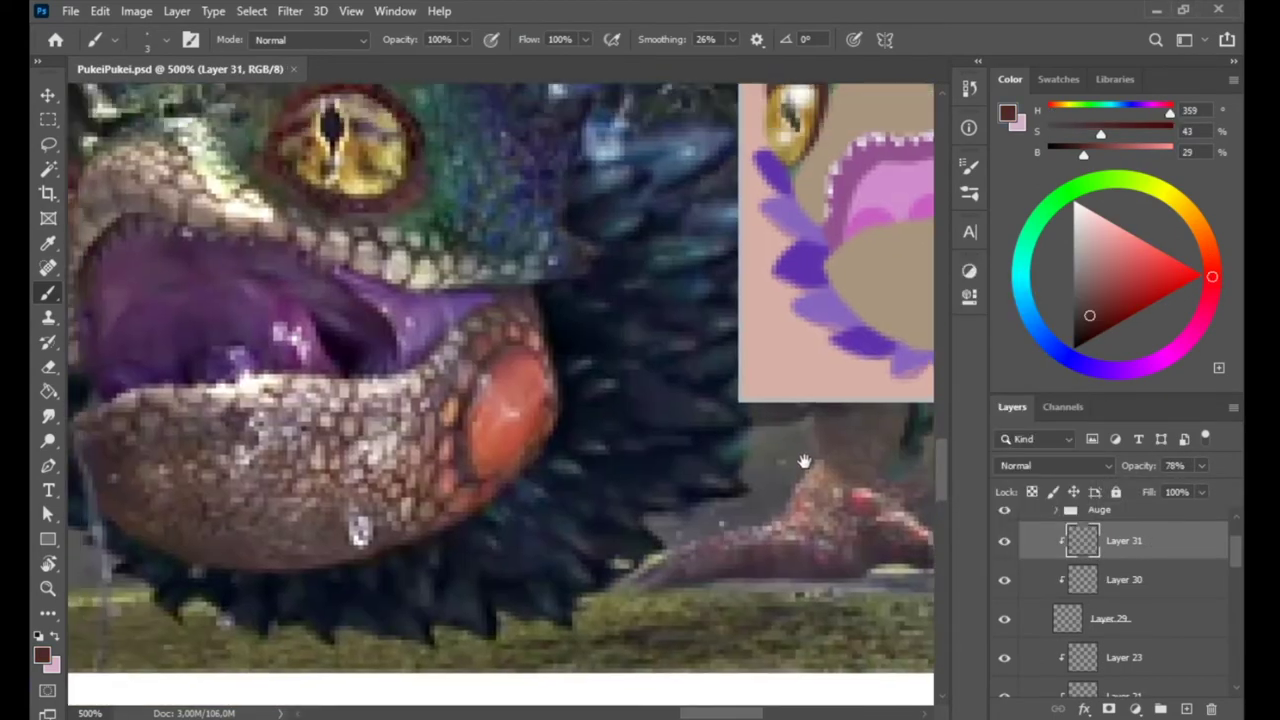
key(ctrl+shift+alt+n)
alt+click(362, 425)
drag(920, 300, 658, 441)
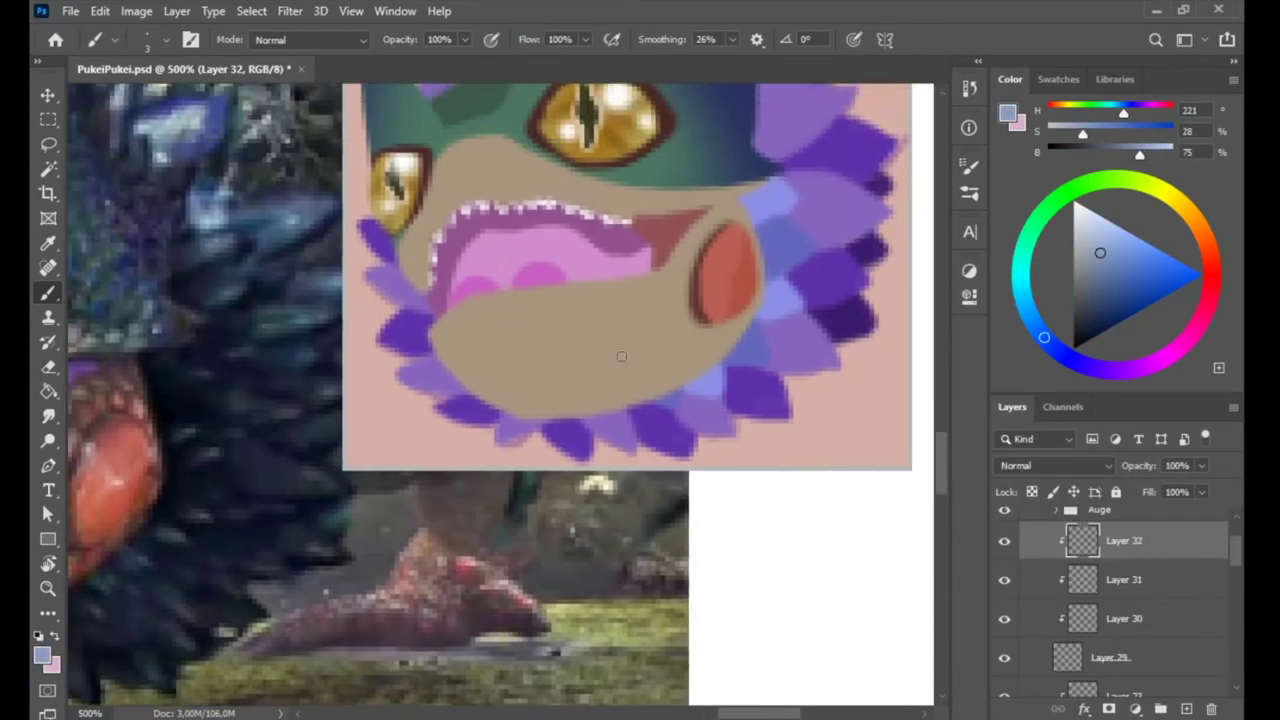
Paint two light-blue saliva drips from the mouth on a new masked layer
key(ctrl+shift+alt+n)
mouse_move(608, 305)
mouse_down()
mouse_move(780, 141)
mouse_move(796, 197)
mouse_up()
drag(640, 210, 645, 320)
key(e)
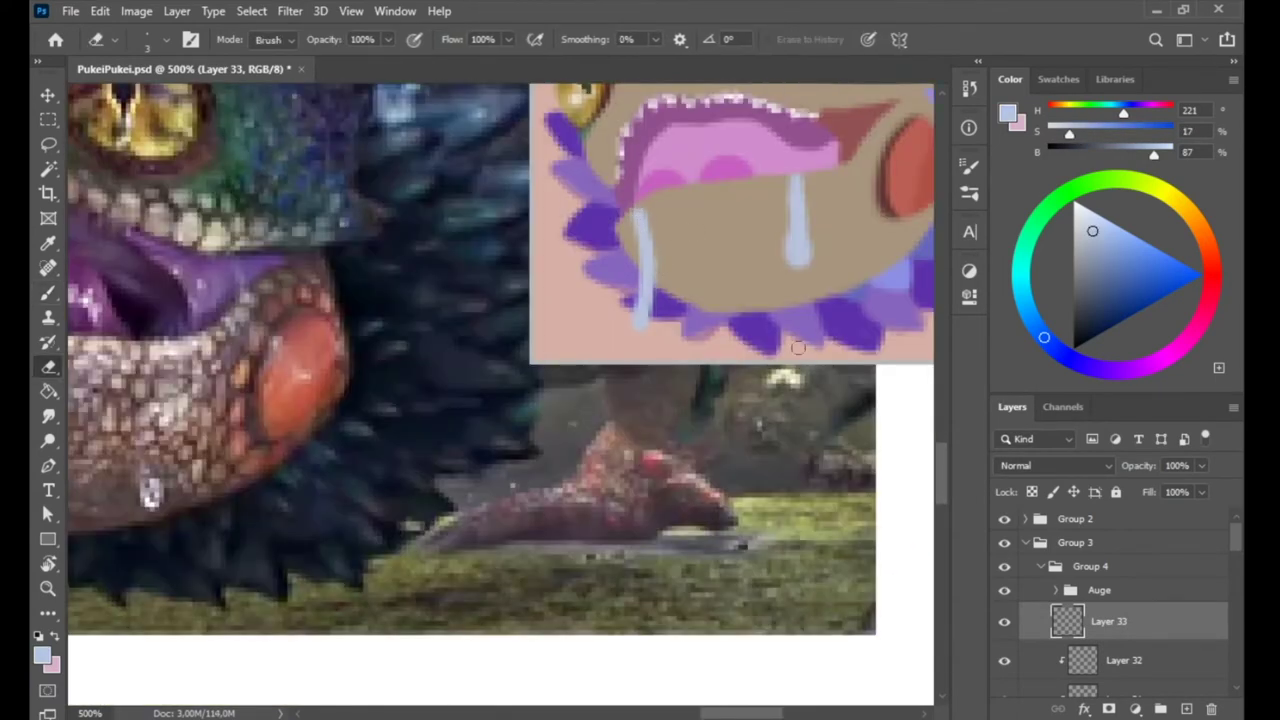
key(b)
right_click(694, 357)
key(Escape)
drag(697, 268, 749, 203)
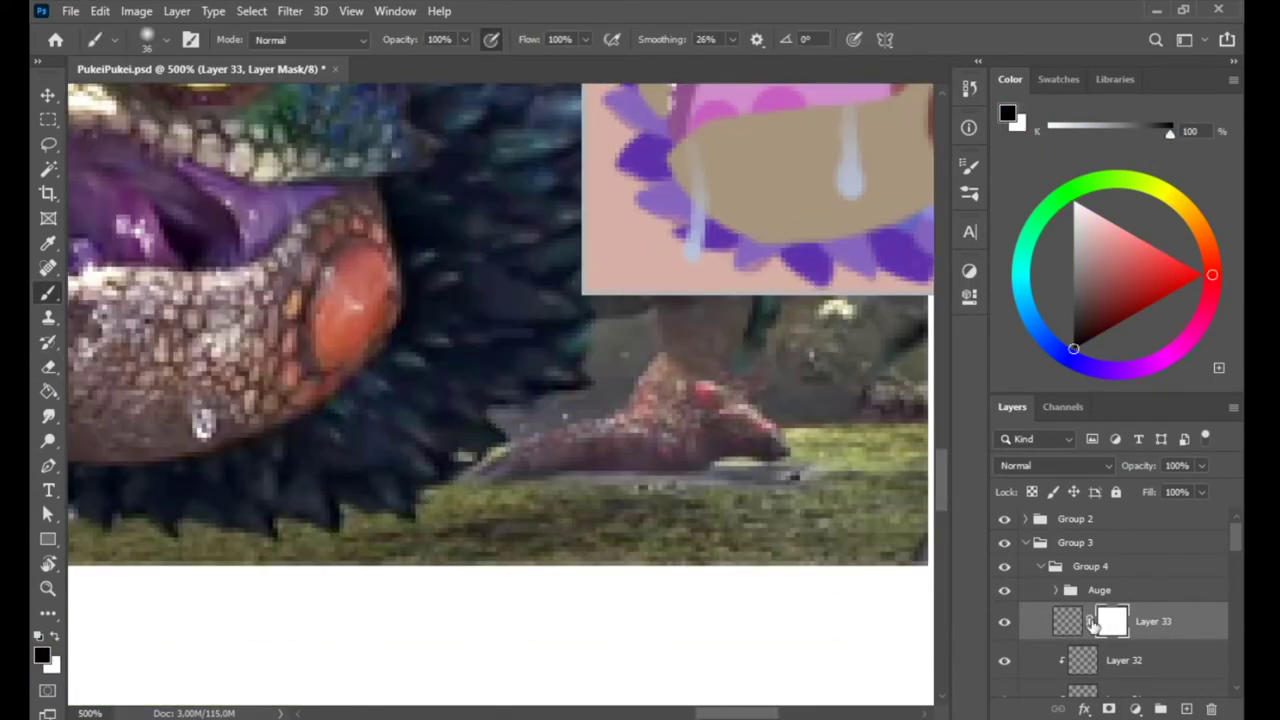
Clip a purple-filled Color Burn layer over the drips using a size-2 brush setup
key(ctrl+shift+alt+n)
right_click(730, 282)
key(Return)
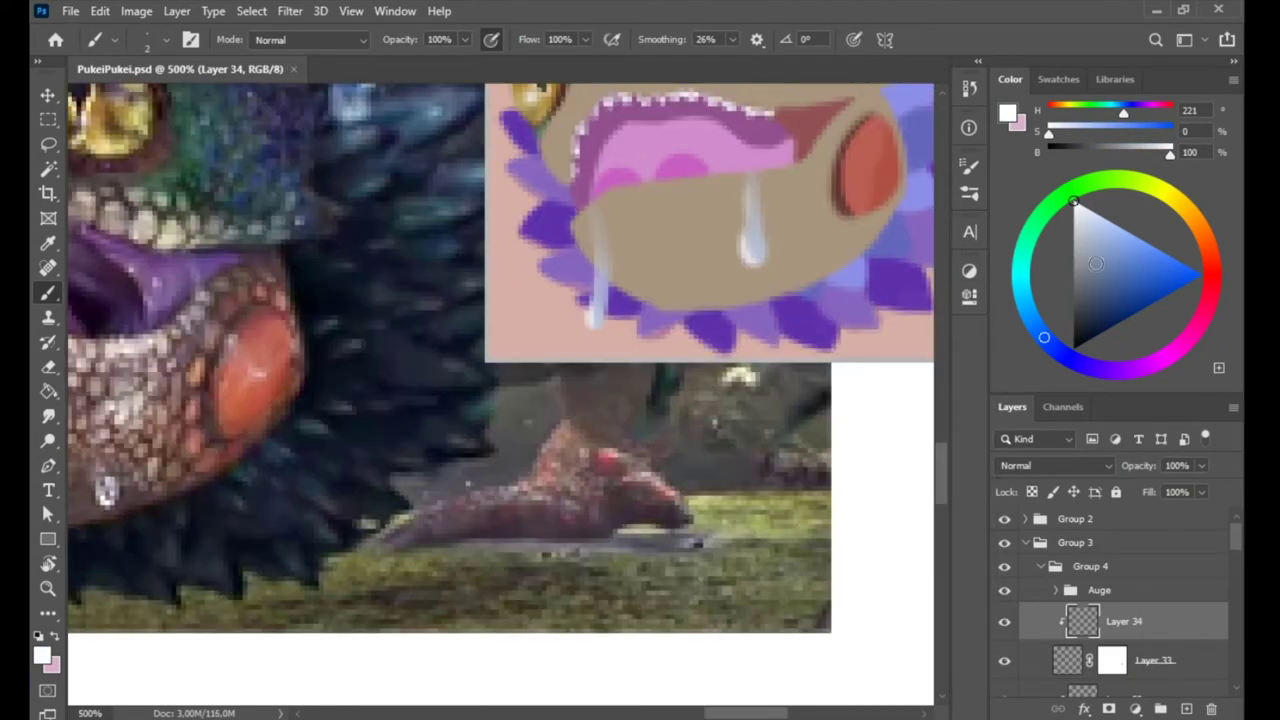
key(ctrl+shift+alt+n)
key(g)
click(1055, 465)
click(1030, 306)
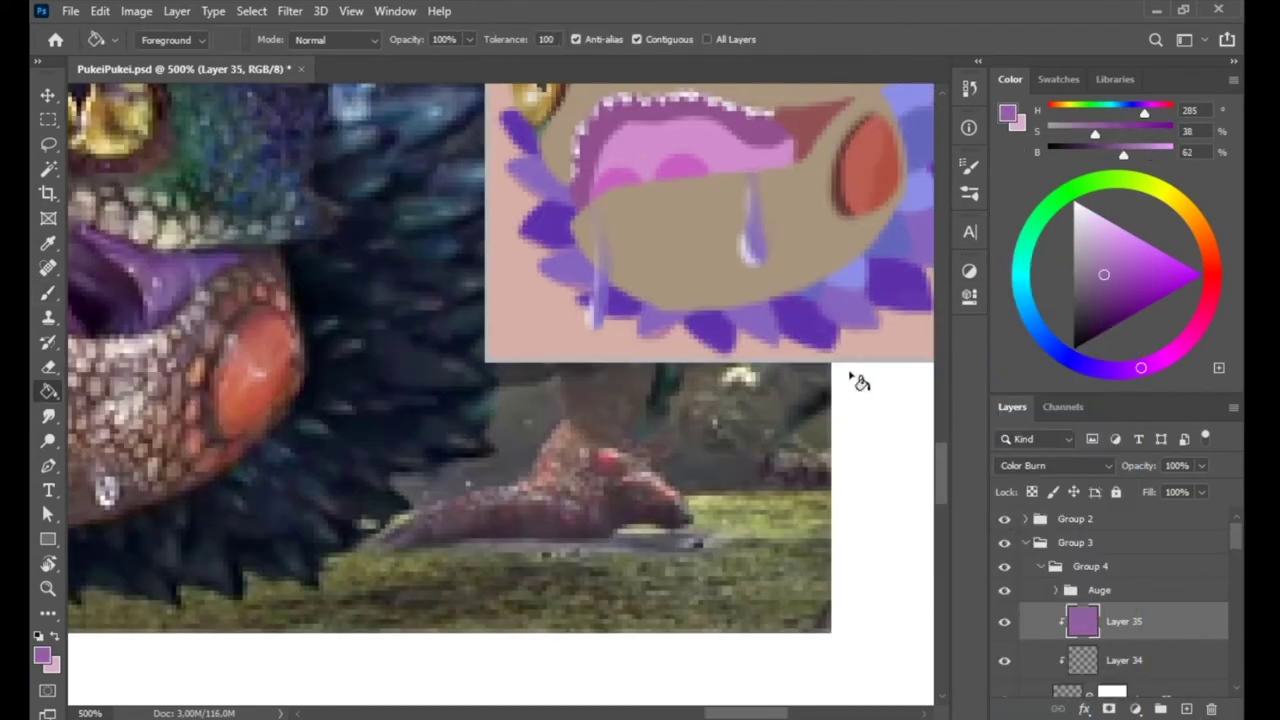
Sample teal from Layer 9 and blue-purple from Layer 20, then reselect the purple Color Burn layer
scroll(857, 371, up, 5)
scroll(1022, 605, down, 5)
scroll(1022, 605, up, 3)
click(1100, 668)
key(b)
alt+click(538, 313)
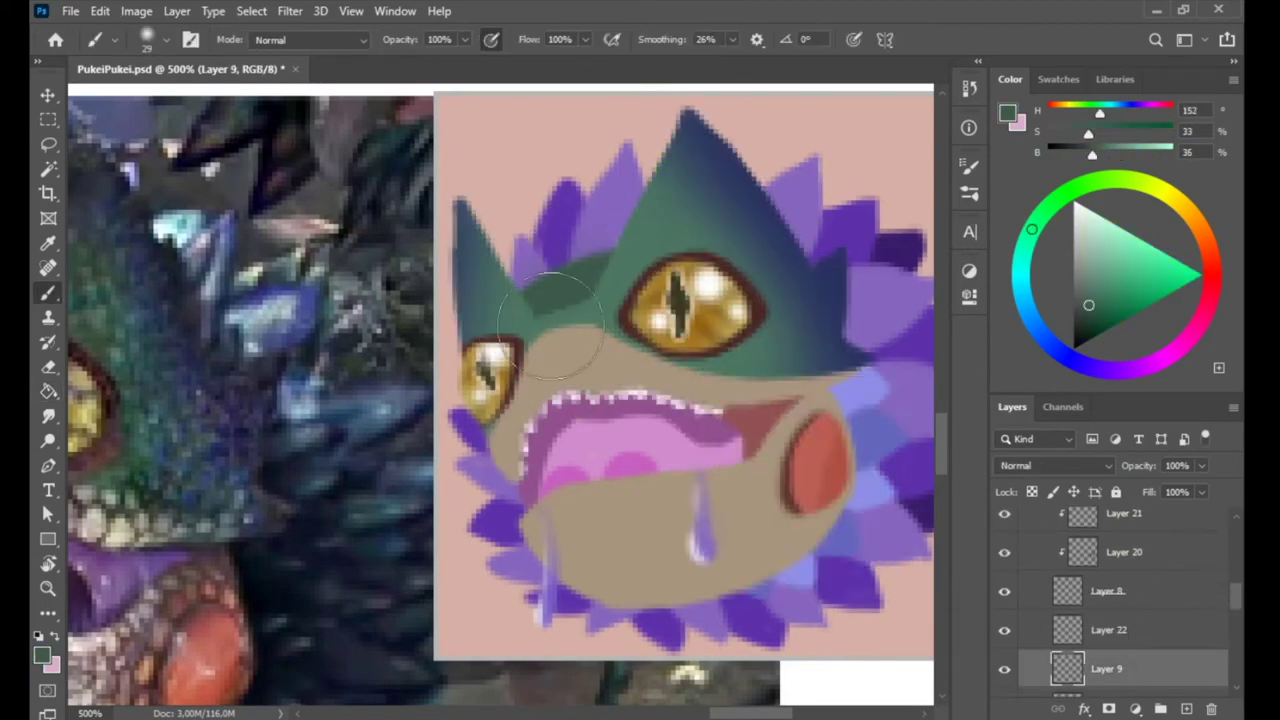
mouse_move(722, 522)
mouse_down()
mouse_move(640, 466)
mouse_move(720, 553)
mouse_up()
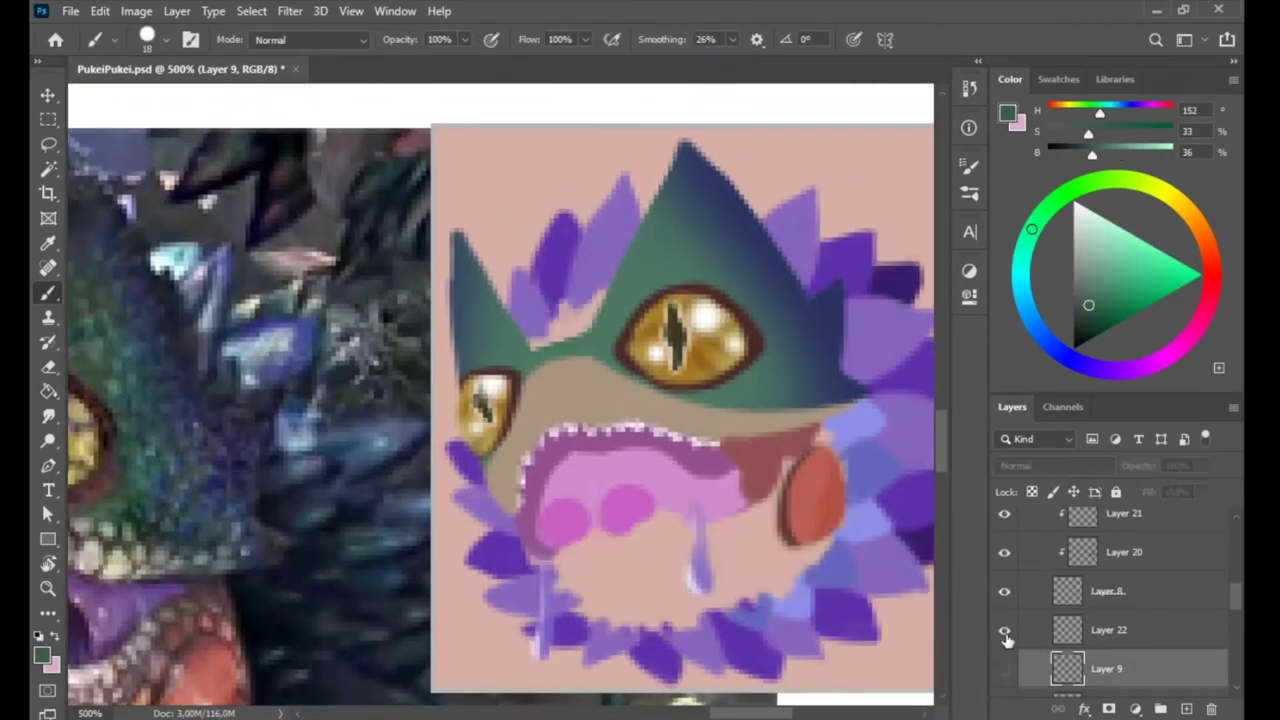
click(1124, 552)
alt+click(843, 240)
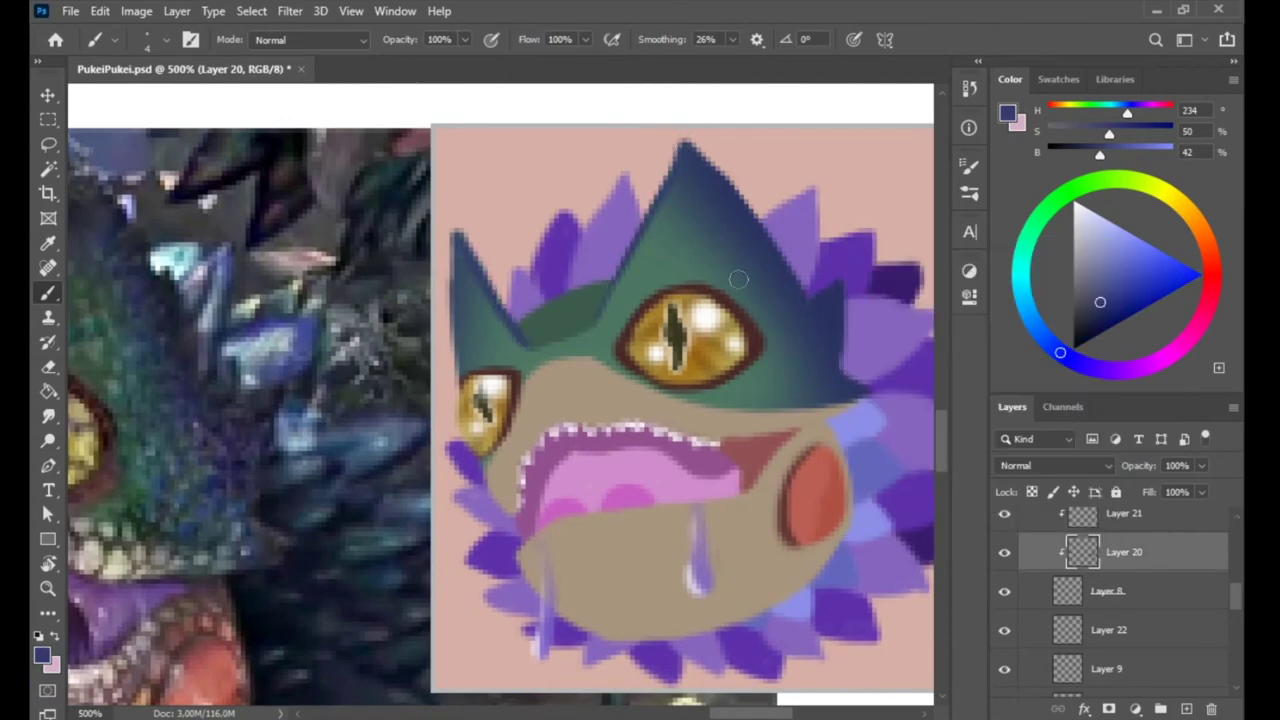
drag(738, 279, 805, 169)
scroll(1100, 600, up, 2)
click(1120, 580)
scroll(1010, 640, down, 2)
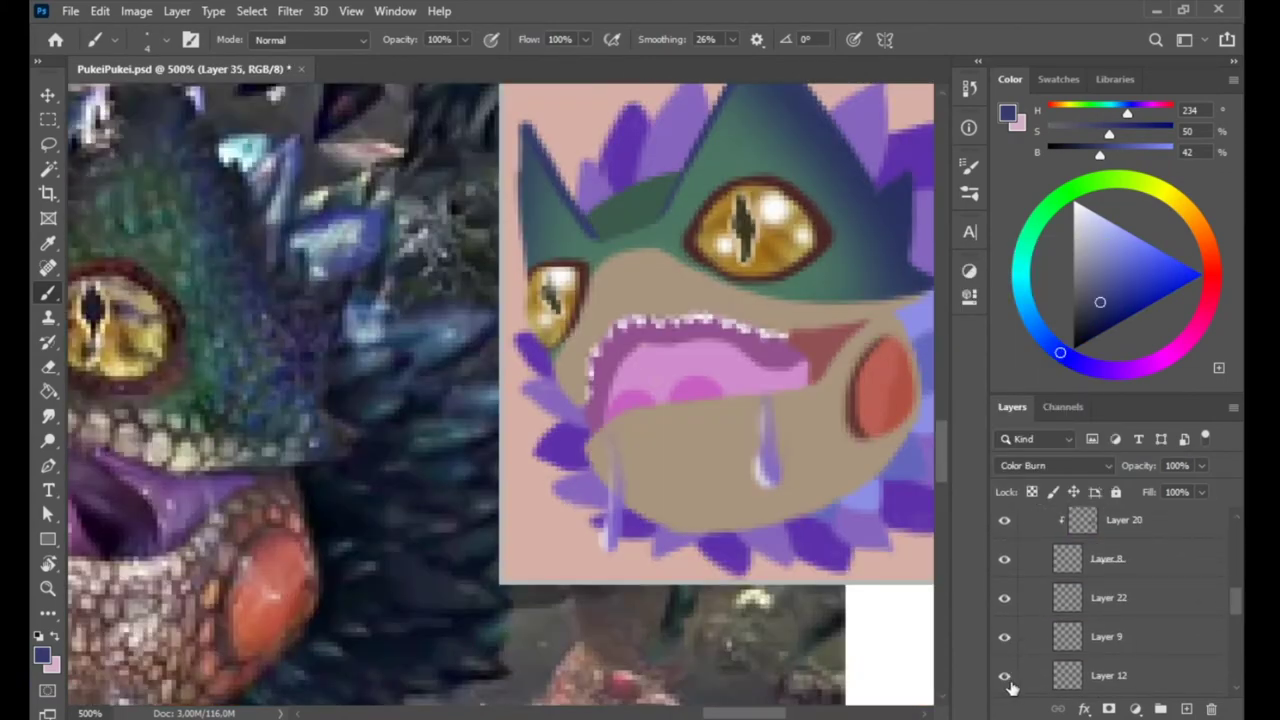
Group the finished drip layers and clip a new layer onto tongue Layer 12
key(ctrl+g)
double_click(1107, 518)
click(1108, 550)
drag(474, 613, 714, 468)
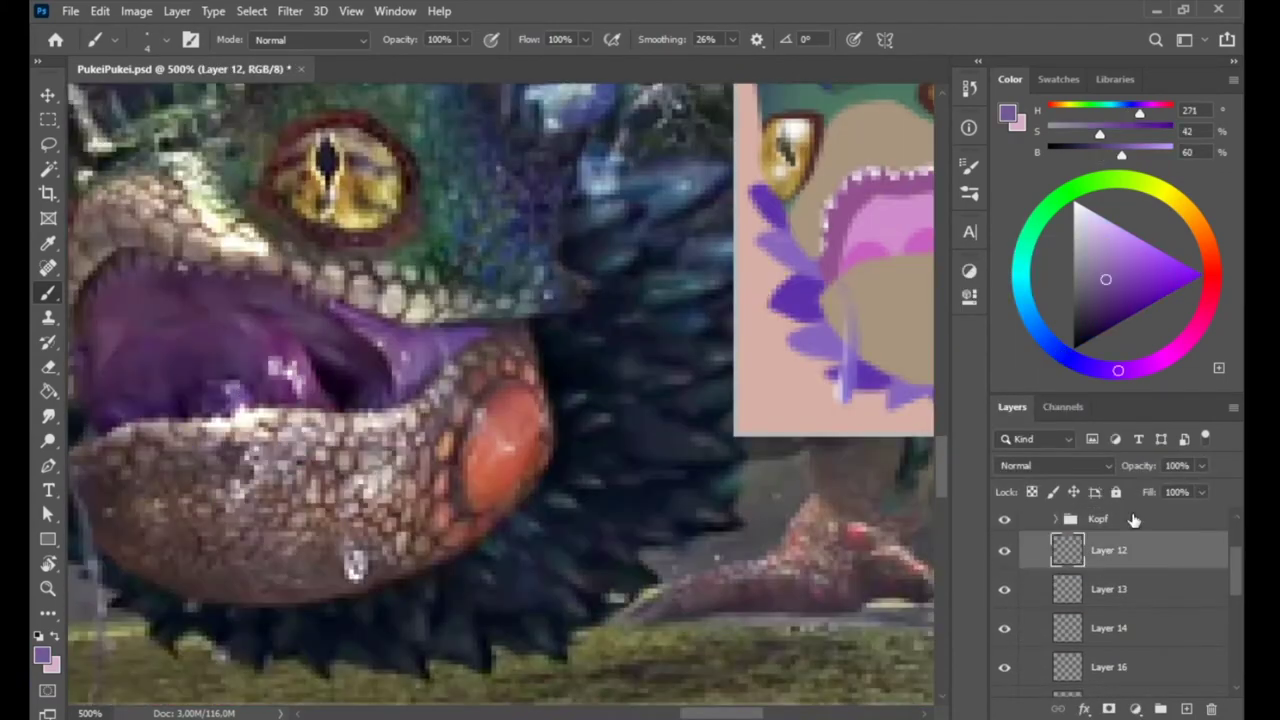
alt+click(1108, 565)
drag(932, 249, 757, 354)
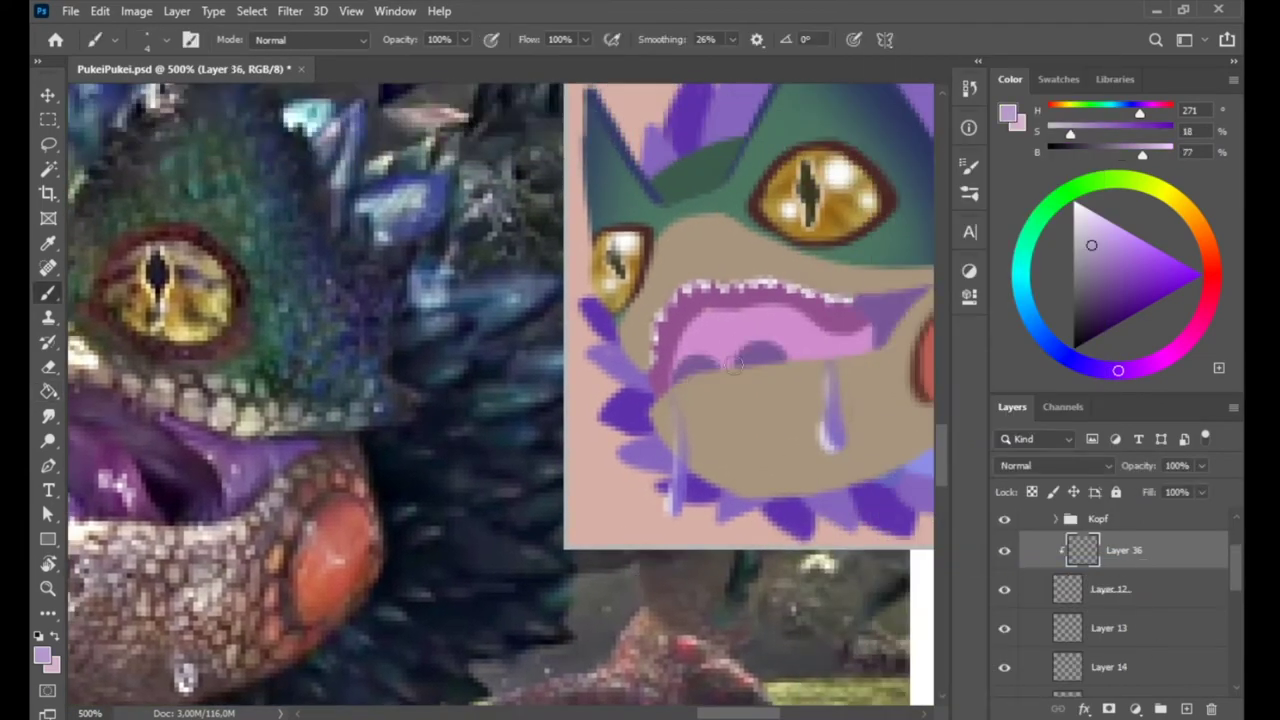
Set Layer 36 to Screen at 47% opacity with a tiny white highlight brush
click(1055, 465)
click(1030, 406)
drag(1138, 465, 1085, 465)
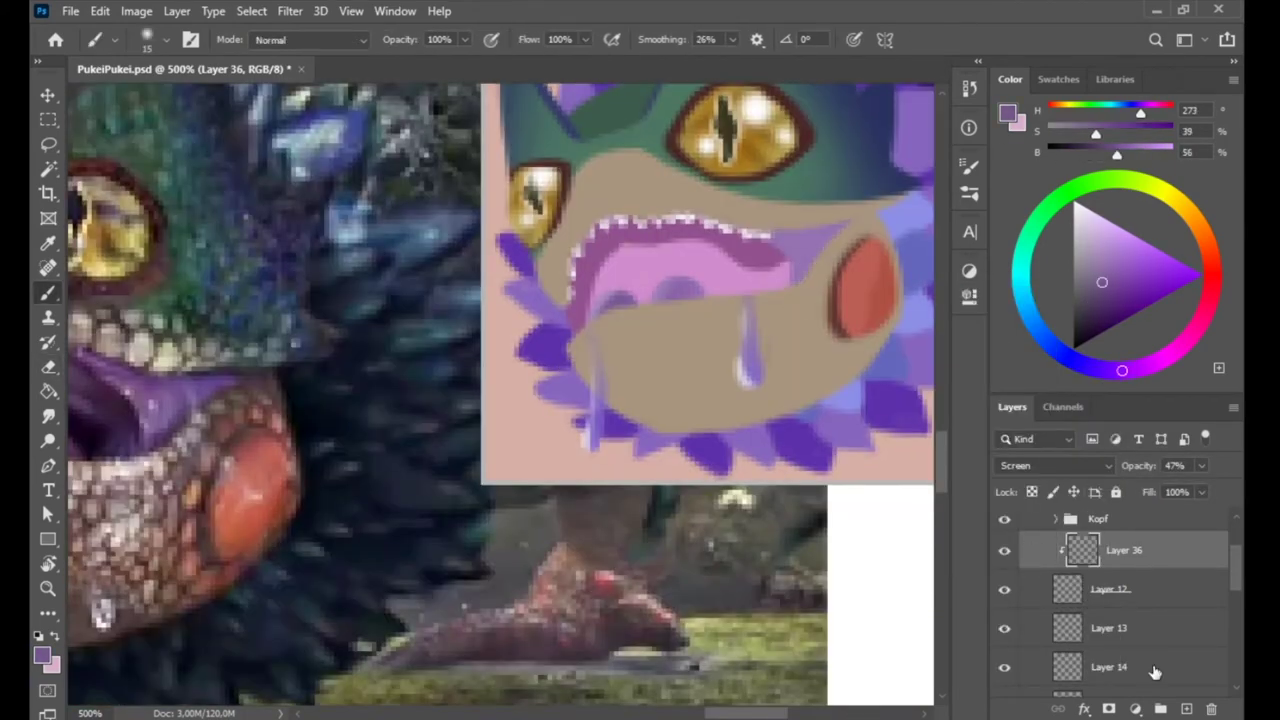
right_click(677, 289)
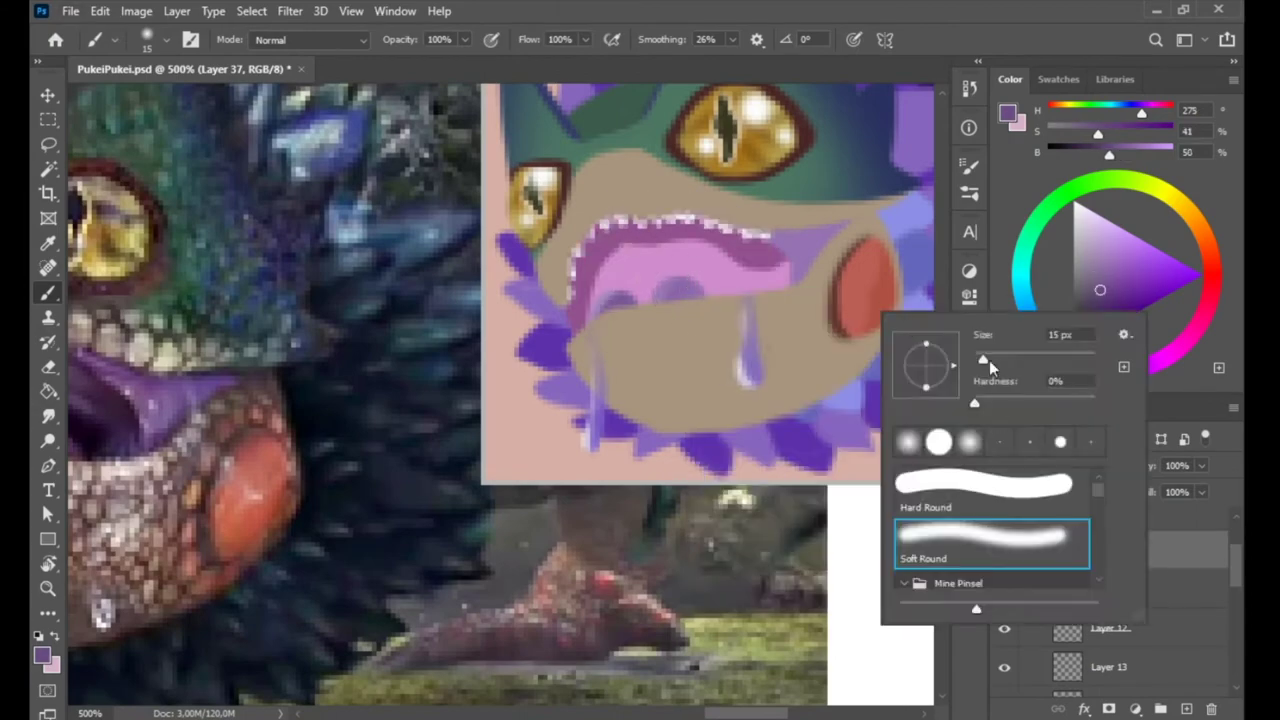
key(Escape)
click(1100, 589)
right_click(783, 369)
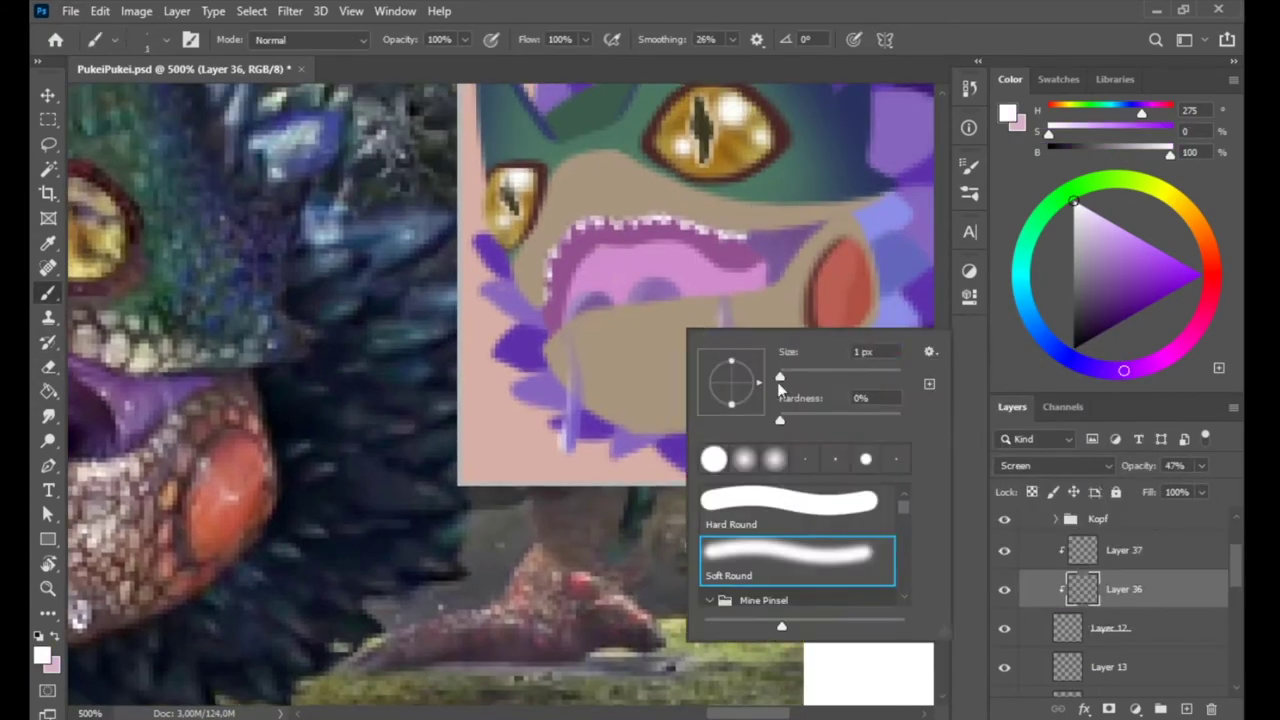
drag(783, 369, 780, 370)
key(Return)
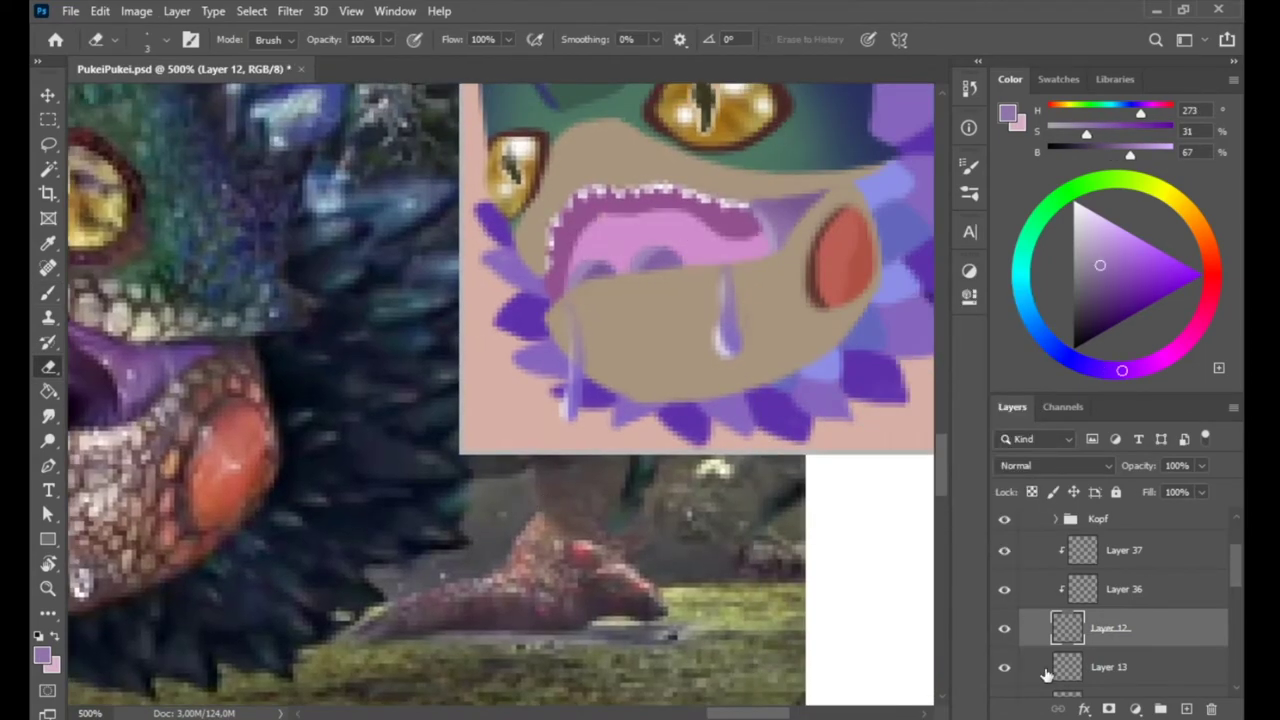
Sample tongue purple, set brush size 42, and make Layer 38 Multiply
alt+click(353, 257)
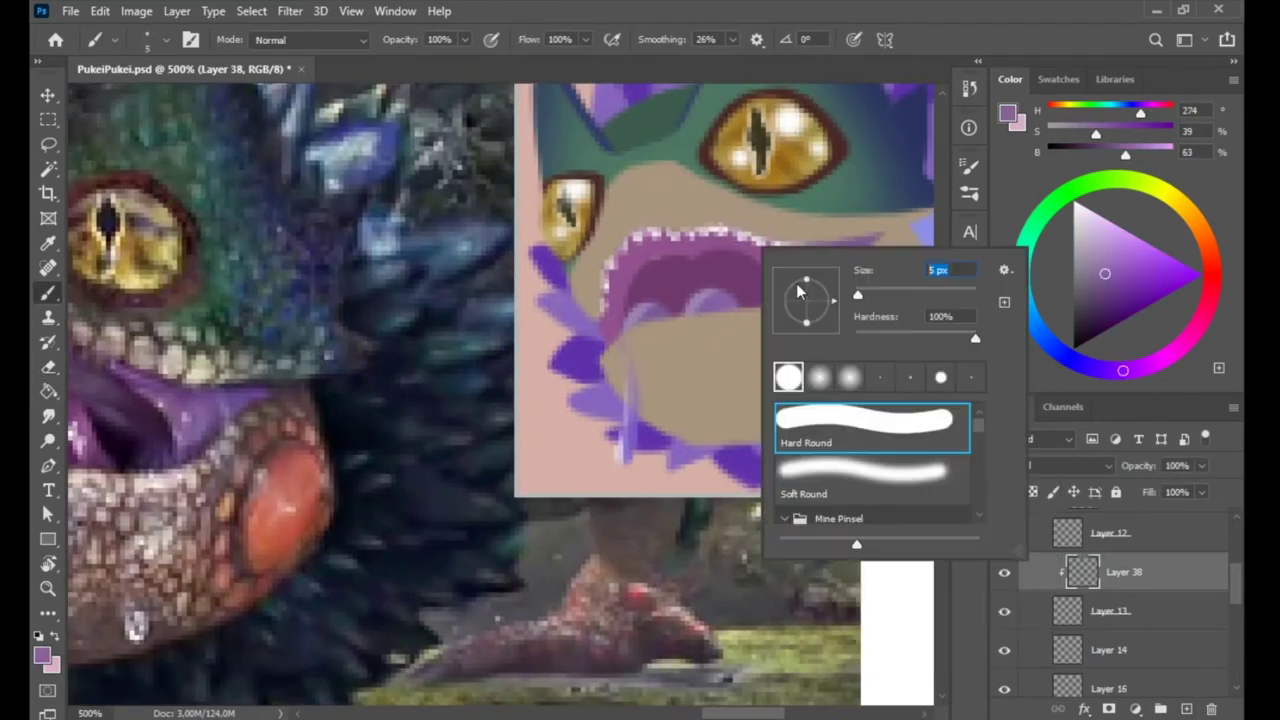
text(42)
key(Return)
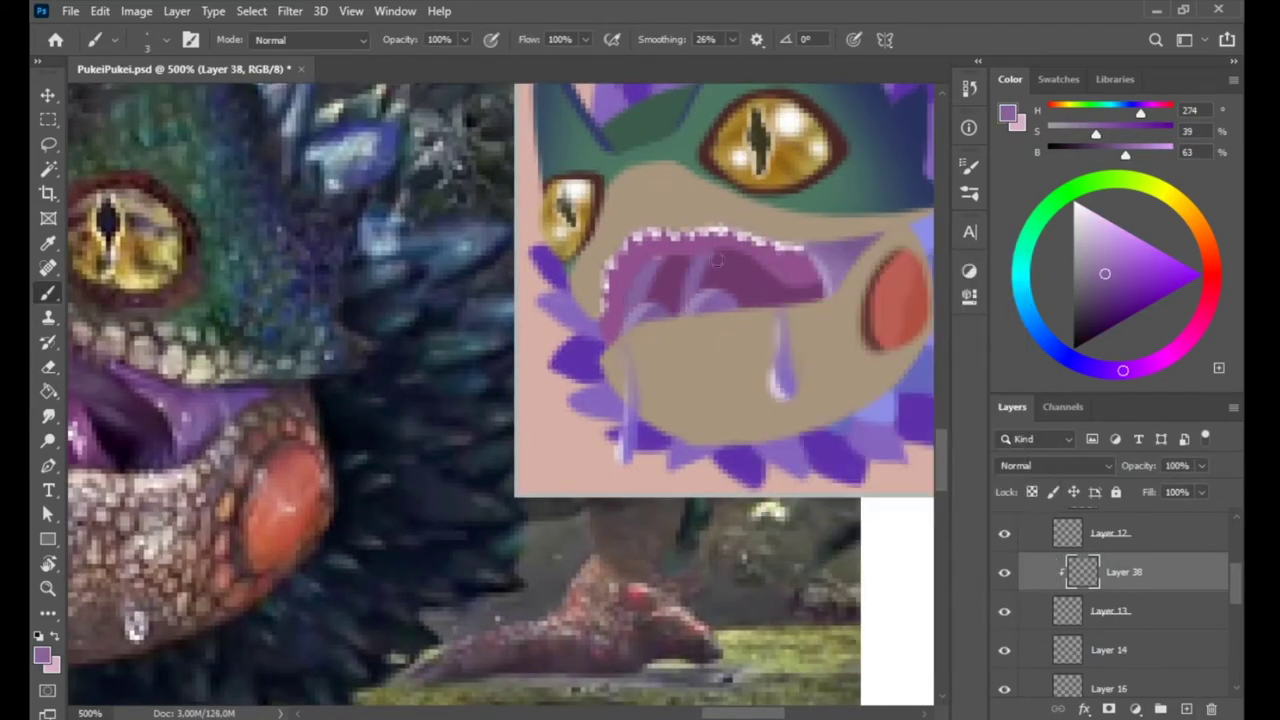
click(1050, 465)
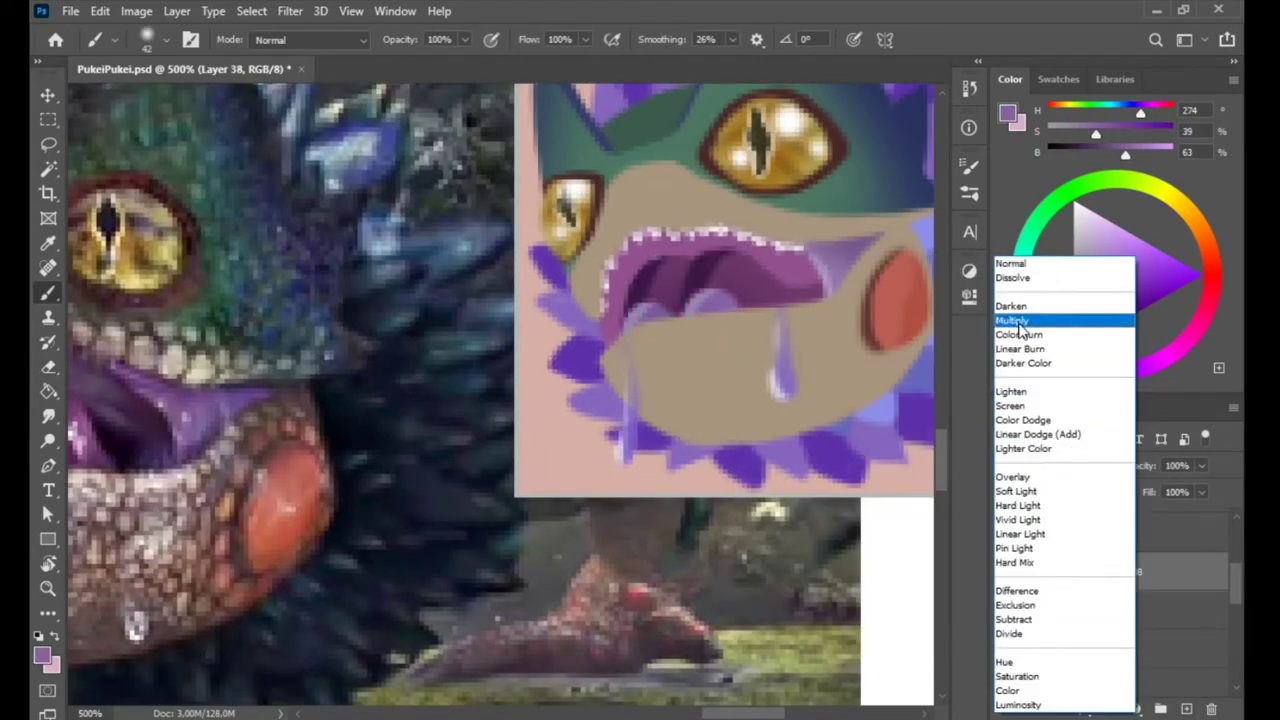
click(1012, 320)
drag(1201, 465, 1117, 490)
key(ctrl+z)
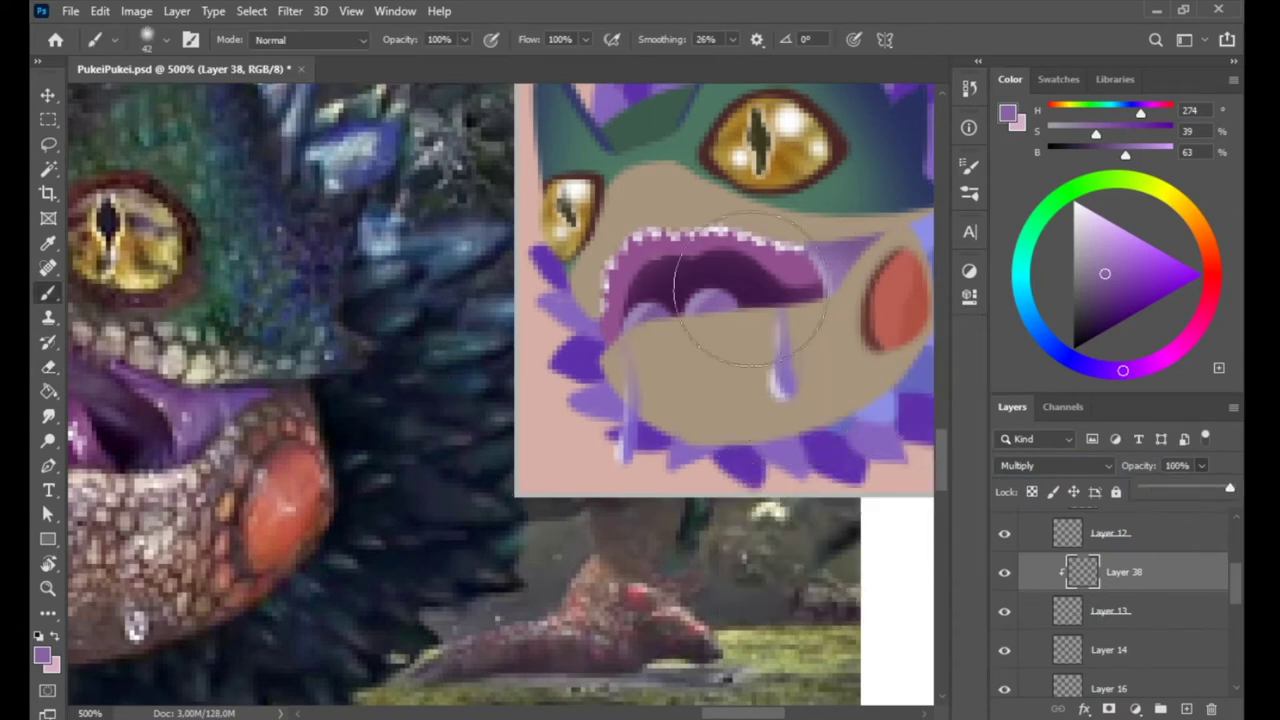
Shade the tongue with darker purple and tidy edges with a size-3 eraser
drag(716, 330, 703, 356)
drag(785, 245, 730, 290)
key(e)
right_click(757, 335)
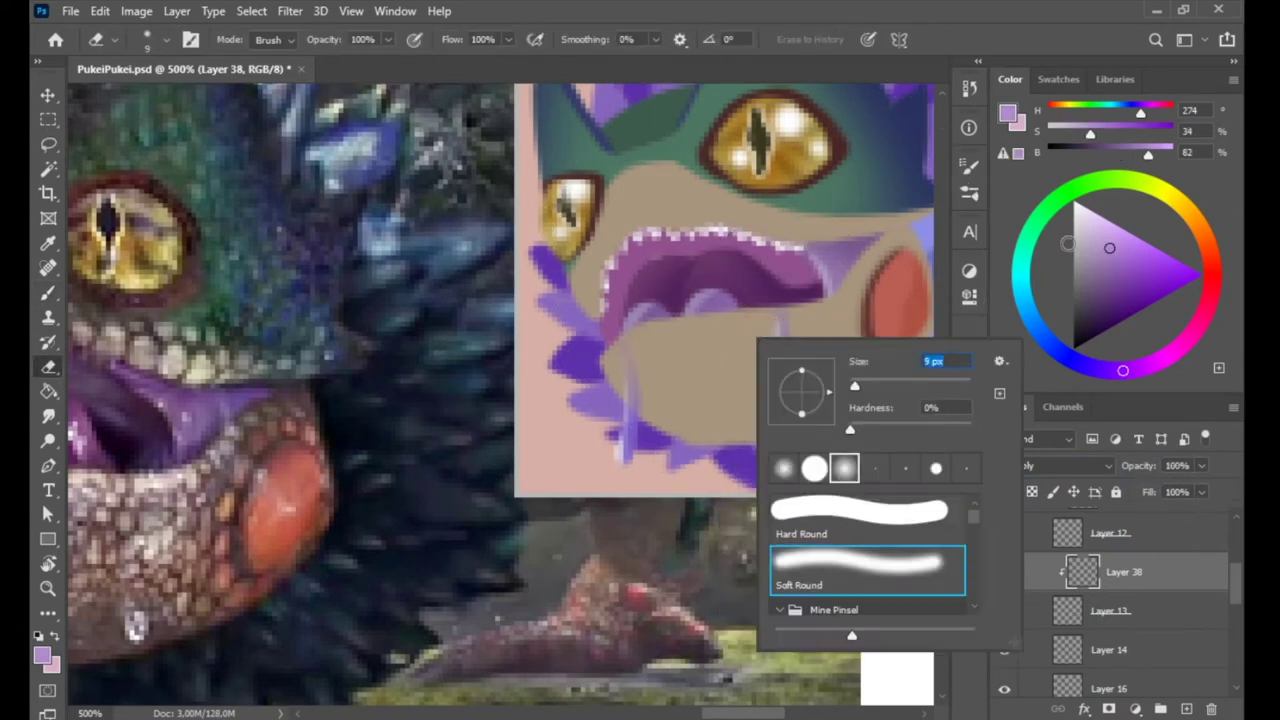
key(Return)
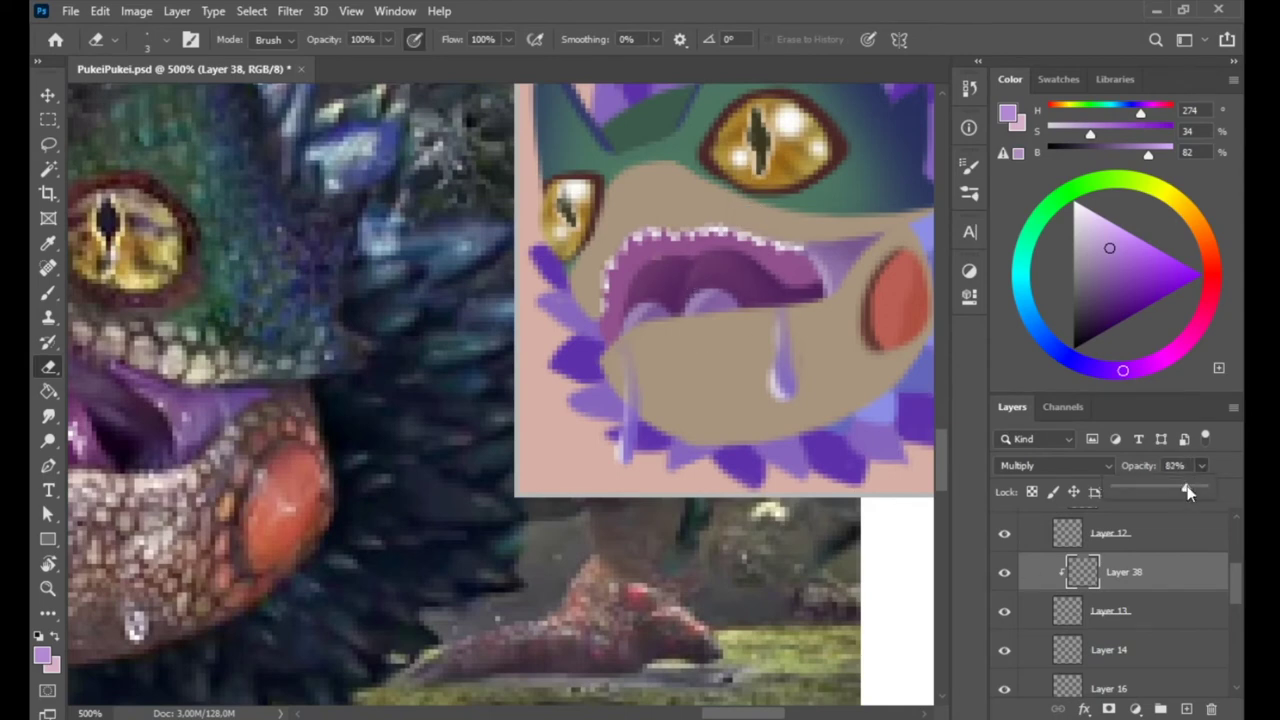
click(1160, 533)
Add a clipped layer above Layer 12, select Layer 14 and choose a hard round brush tip
key(b)
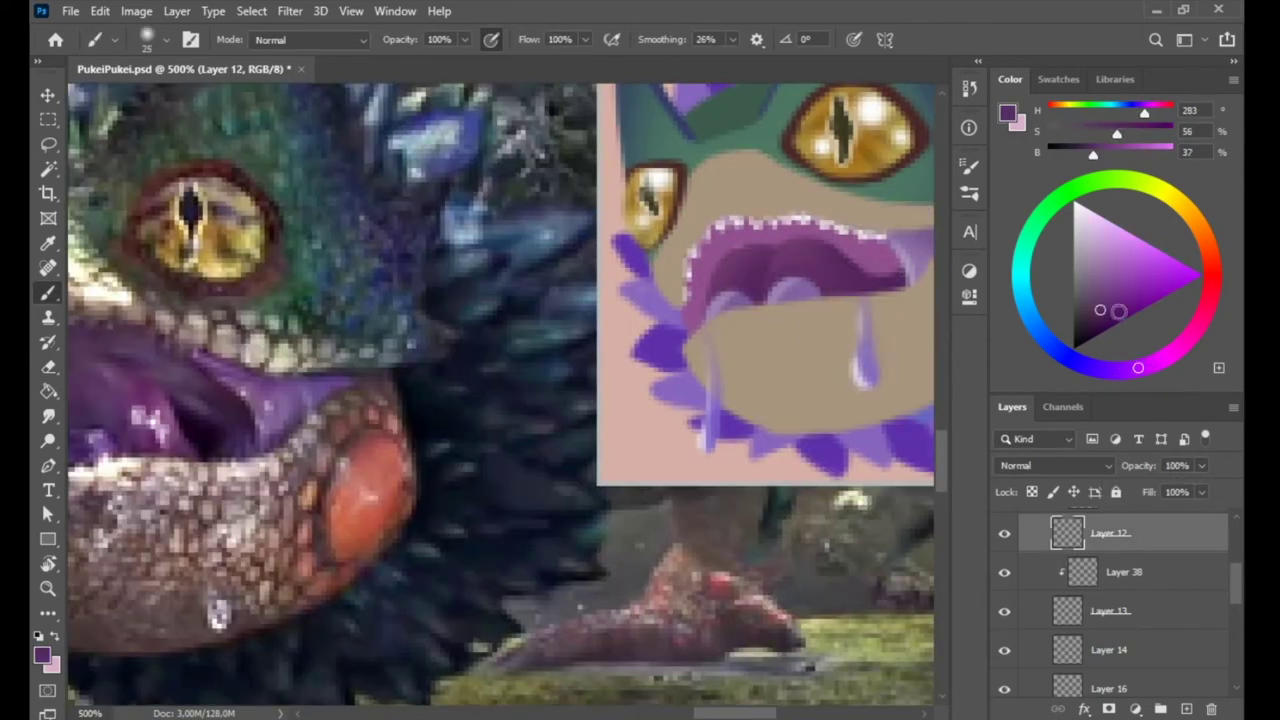
scroll(1161, 595, up, 2)
key(ctrl+shift+alt+n)
alt+click(1118, 657)
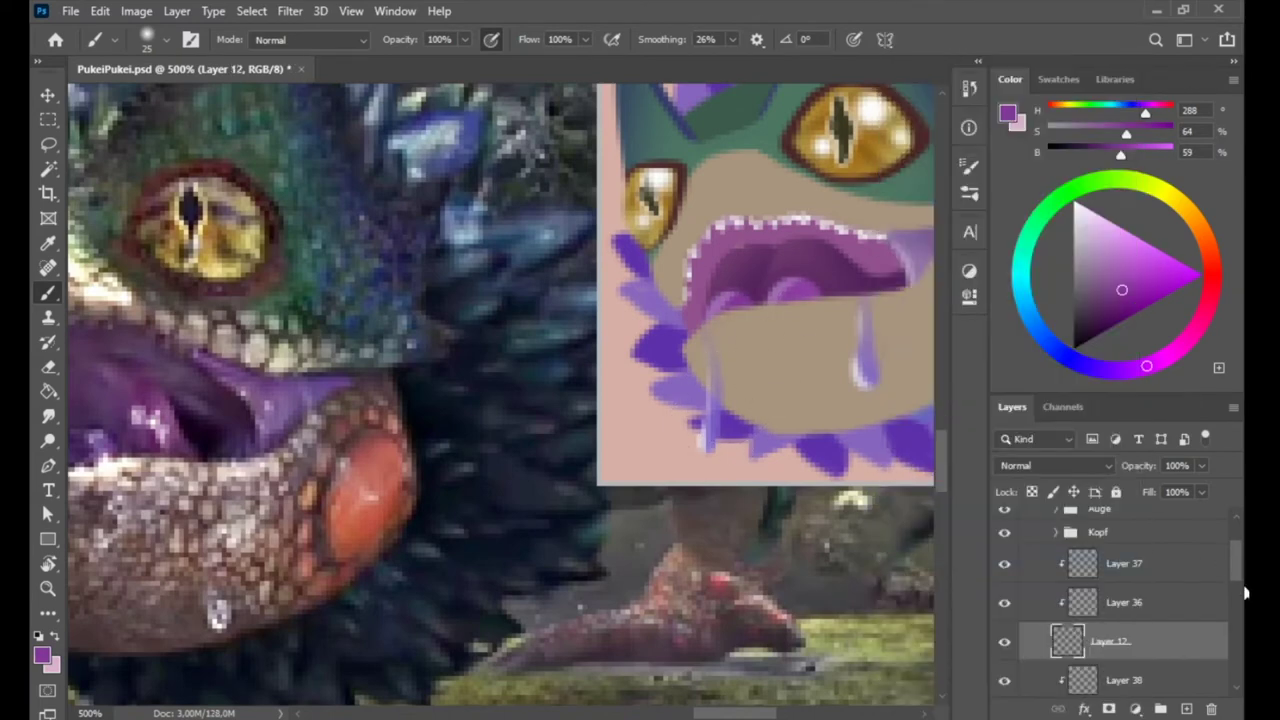
scroll(1245, 577, down, 2)
click(1108, 632)
right_click(598, 355)
double_click(700, 532)
Move Layer 14 under Layer 39 and repaint the mouth interior a lighter pink-magenta
drag(686, 380, 559, 370)
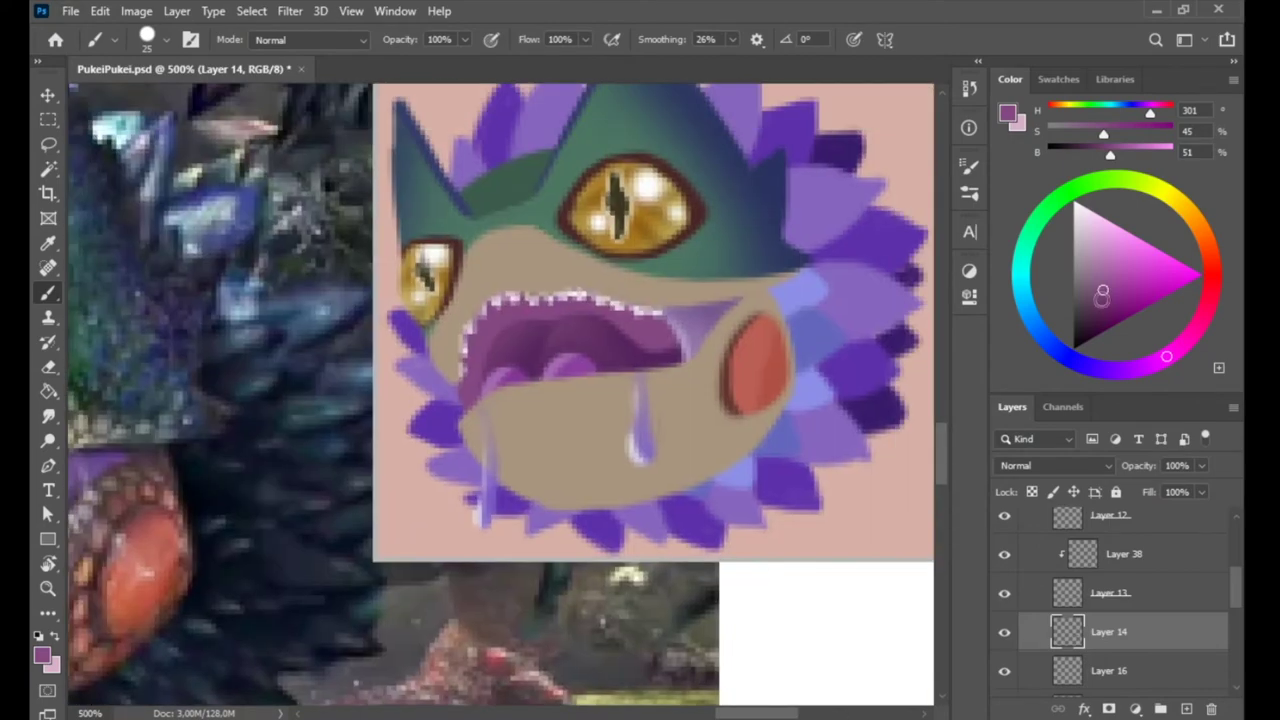
key(ctrl+plus)
key(ctrl+plus)
key(ctrl+plus)
drag(1108, 632, 1063, 548)
key(ctrl+minus)
key(ctrl+minus)
key(ctrl+minus)
key(b)
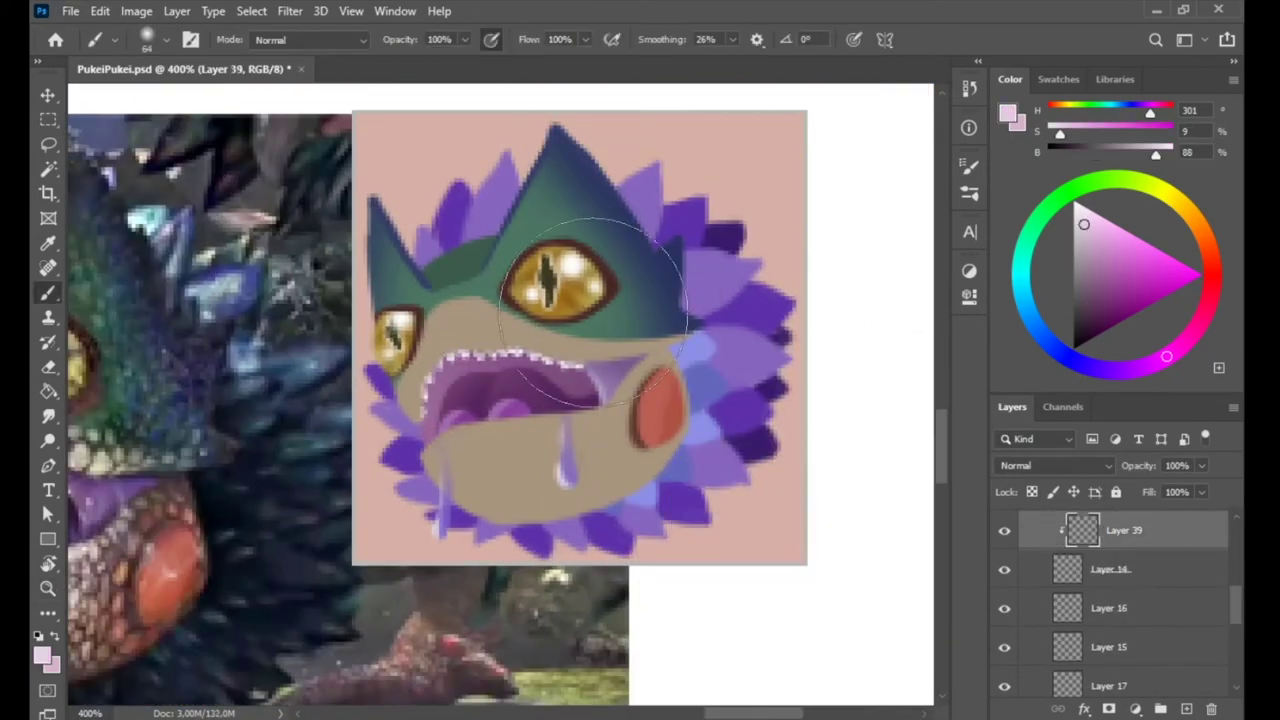
drag(480, 380, 560, 400)
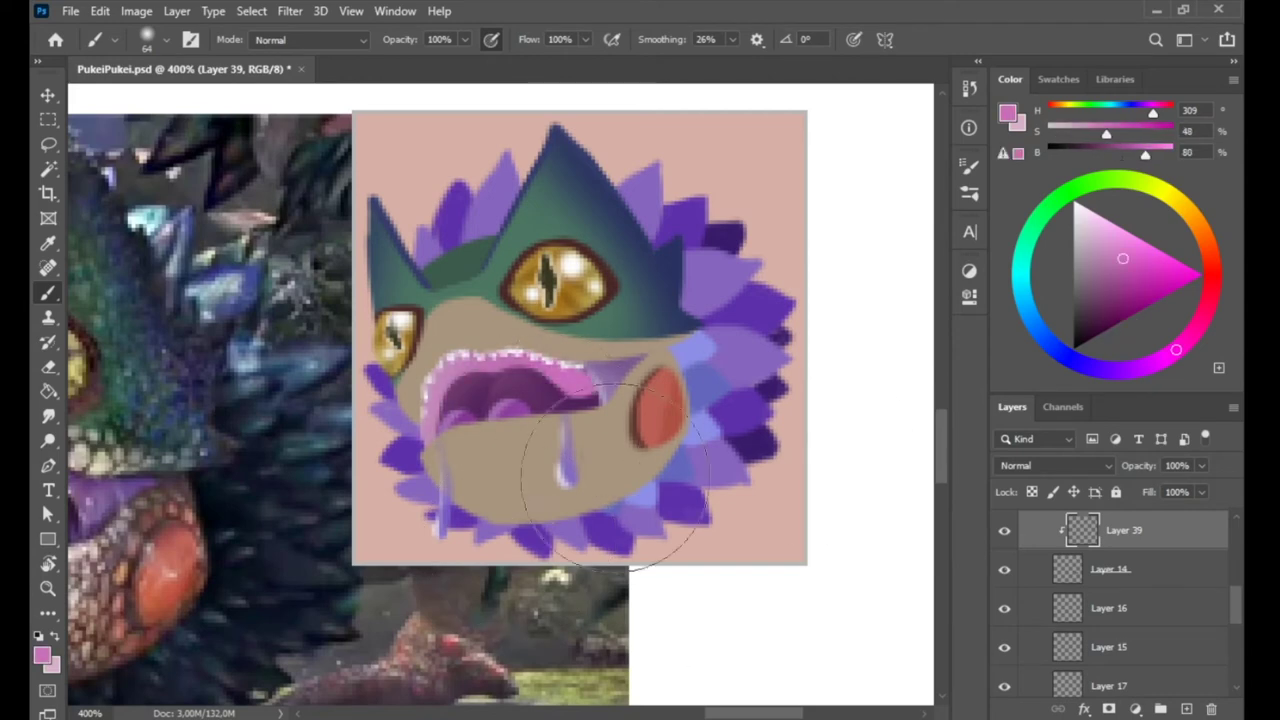
scroll(1120, 600, up, 2)
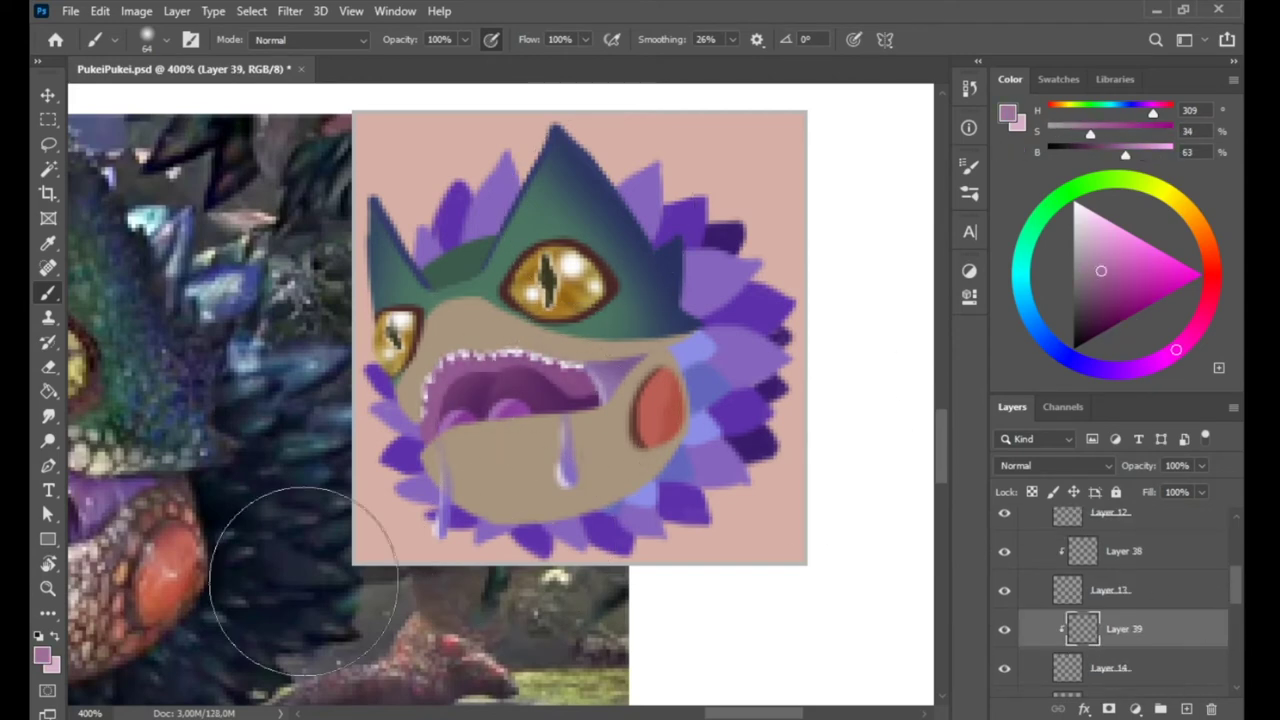
drag(663, 470, 793, 405)
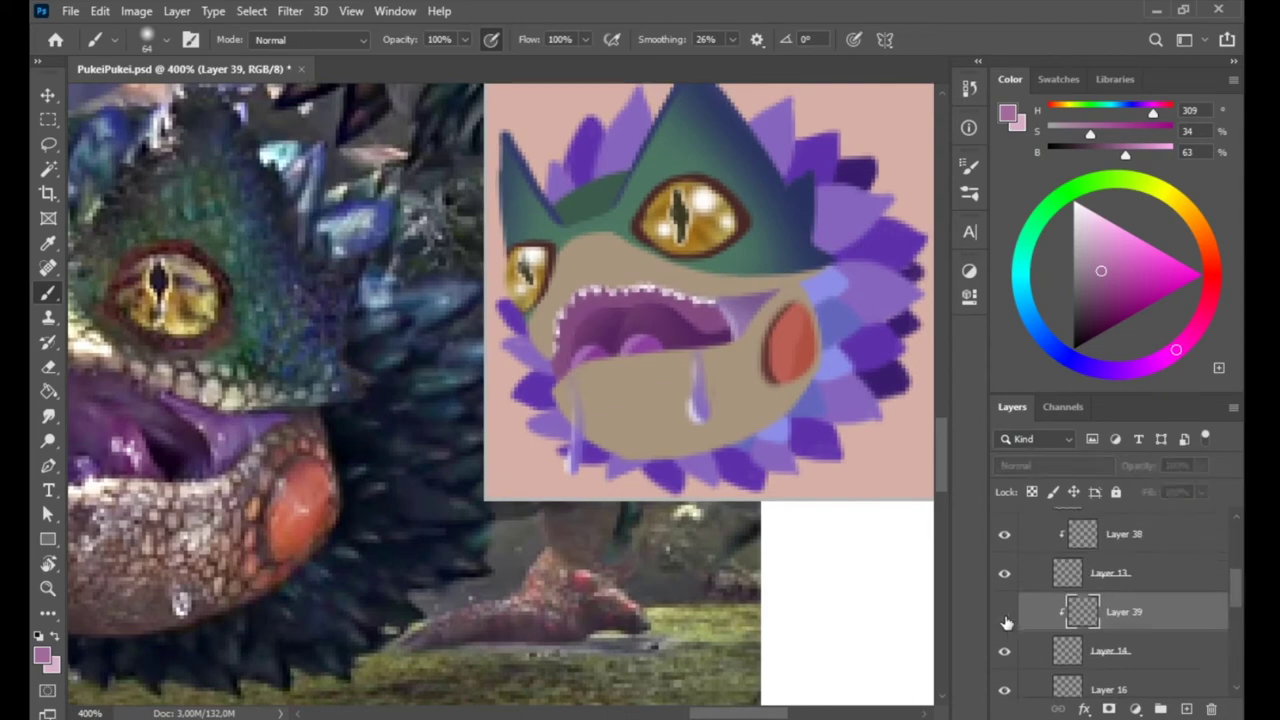
Group Layer 14 and Layer 39 into a mouth group named Maul
shift+click(1192, 622)
scroll(1192, 622, down, 2)
key(ctrl+g)
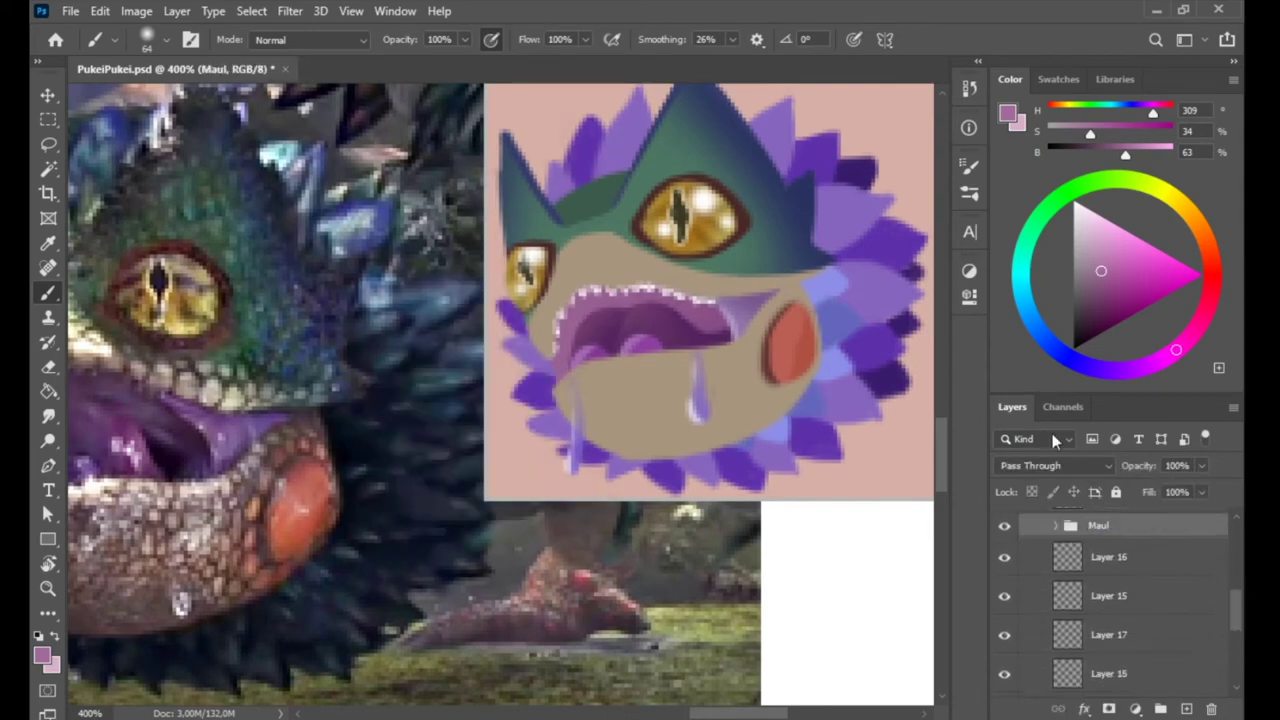
key(ctrl+shift+alt+n)
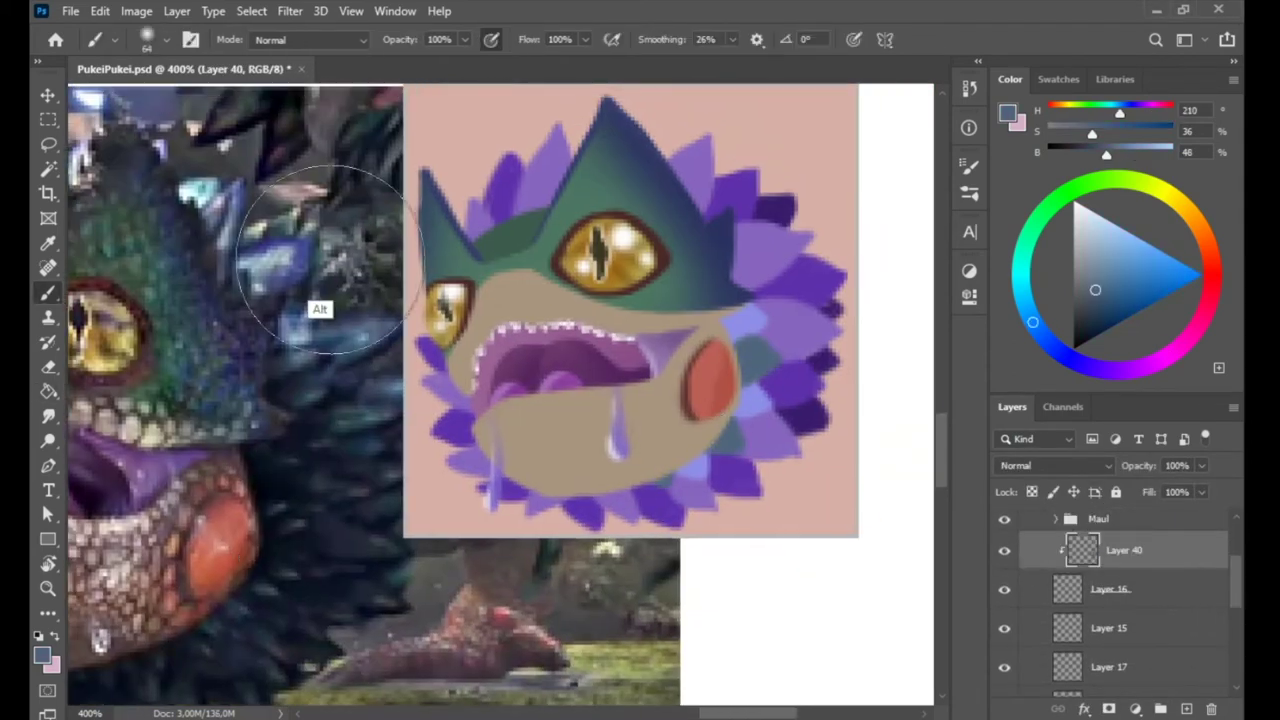
Sample blues from the reference photo, move Layer 40 above Layer 16, and shade the right-cheek feathers
alt+click(260, 251)
drag(273, 493, 318, 383)
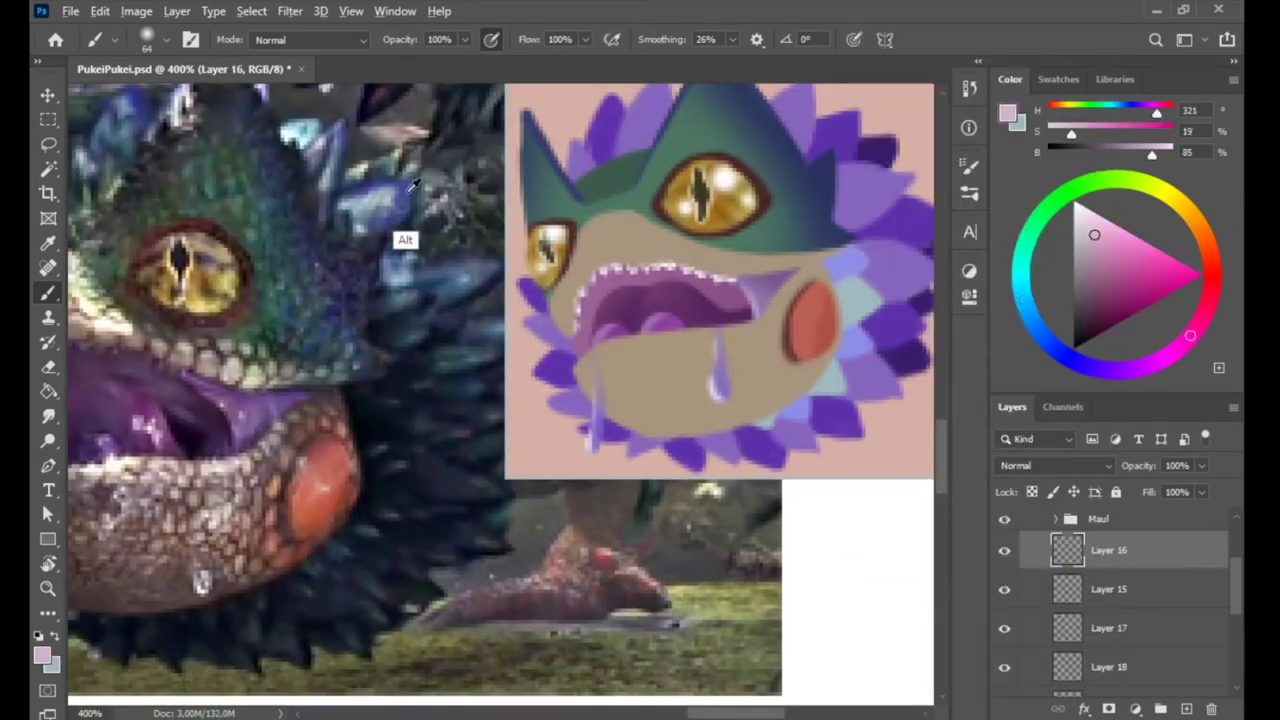
alt+click(413, 185)
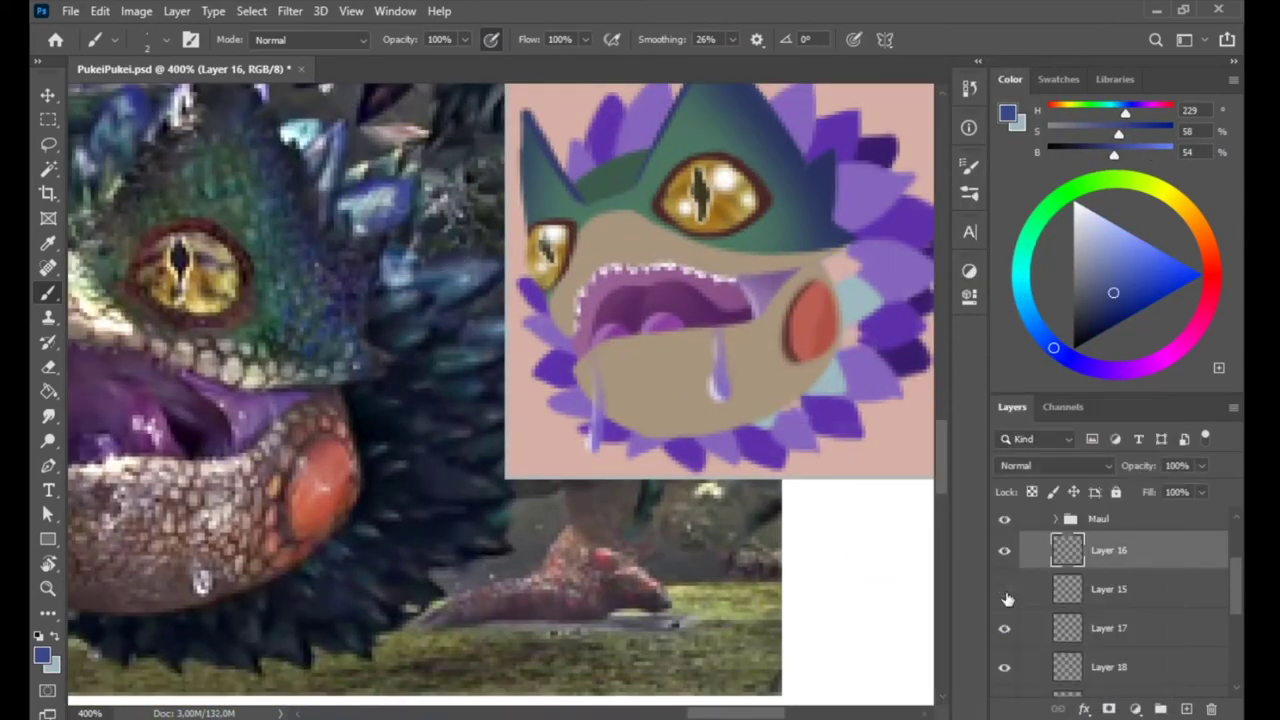
click(1108, 589)
scroll(845, 290, up, 1)
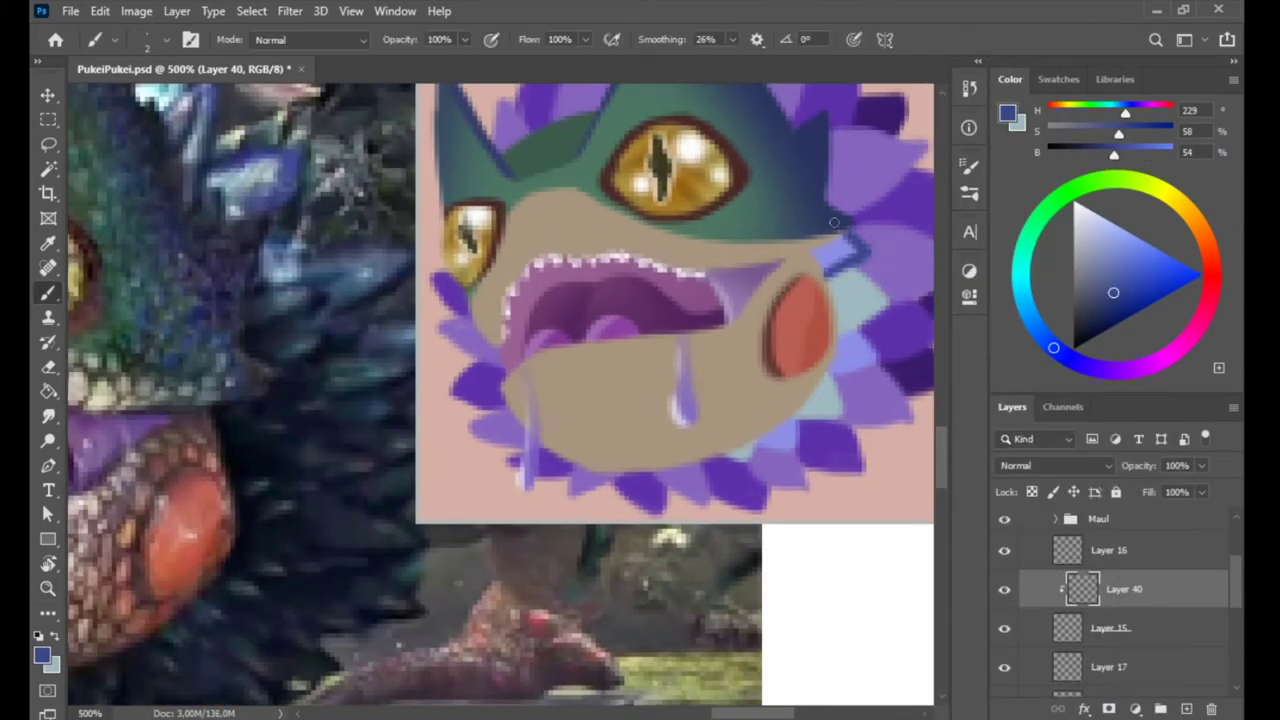
drag(1137, 593, 1137, 537)
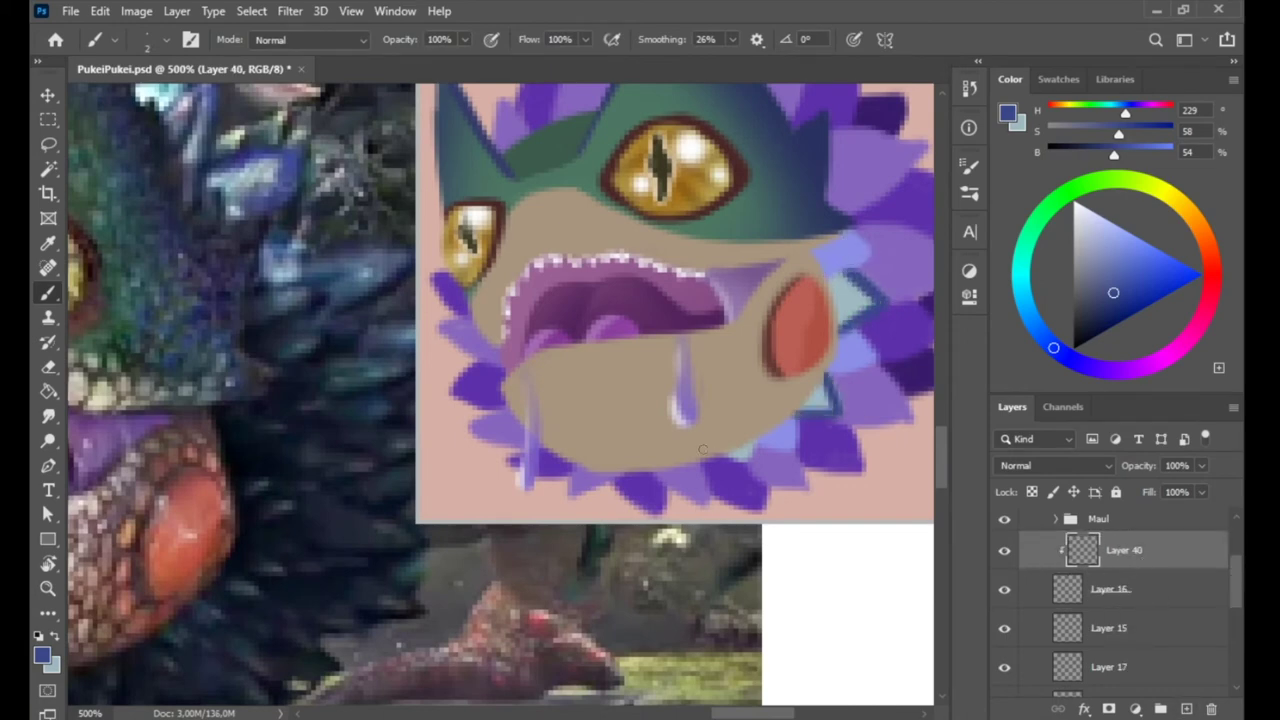
right_click(899, 618)
drag(860, 325, 888, 258)
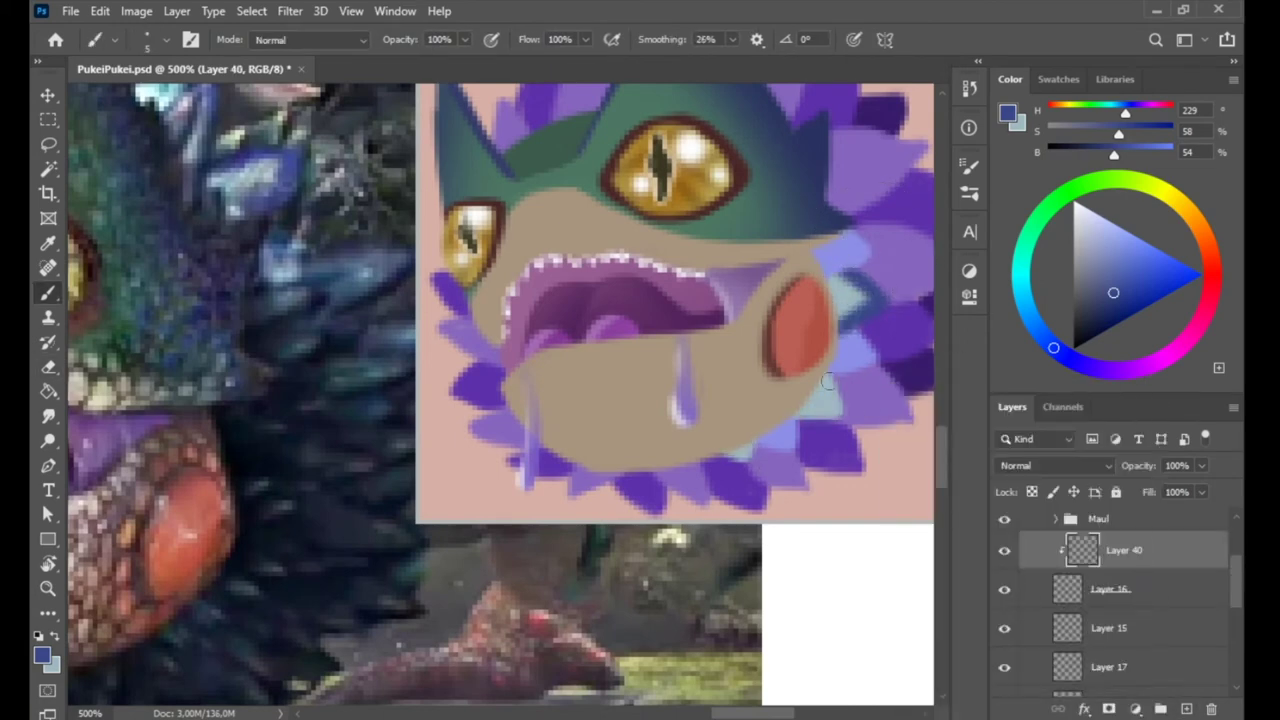
Paint Bucket fill the cheek feather patches light blue on a new layer
key(ctrl+shift+alt+n)
alt+click(246, 160)
key(g)
click(858, 340)
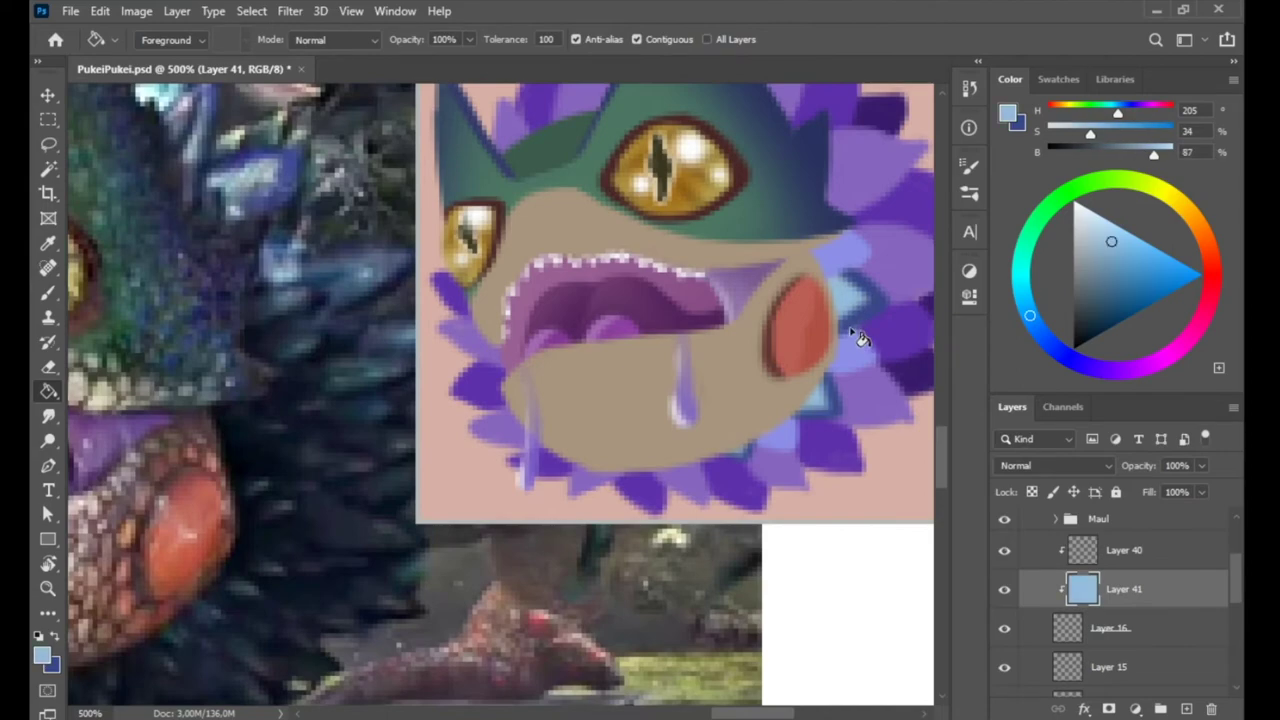
scroll(797, 347, up, 2)
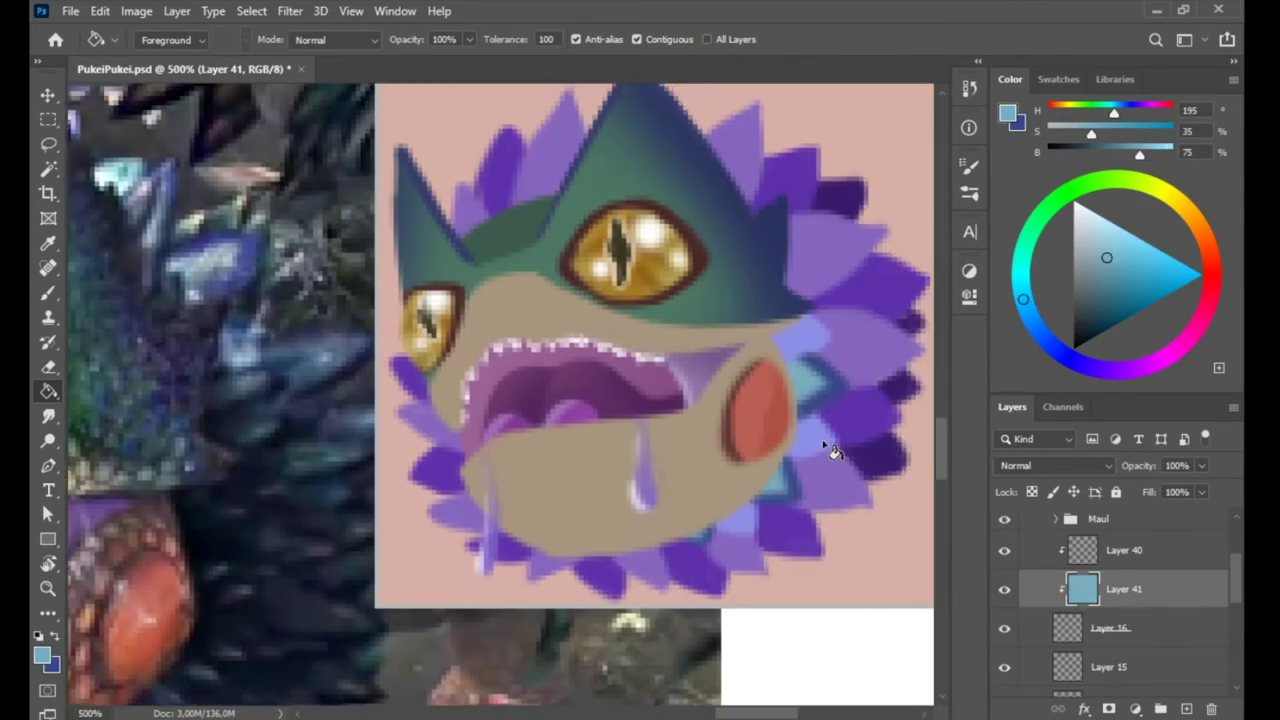
alt+click(217, 272)
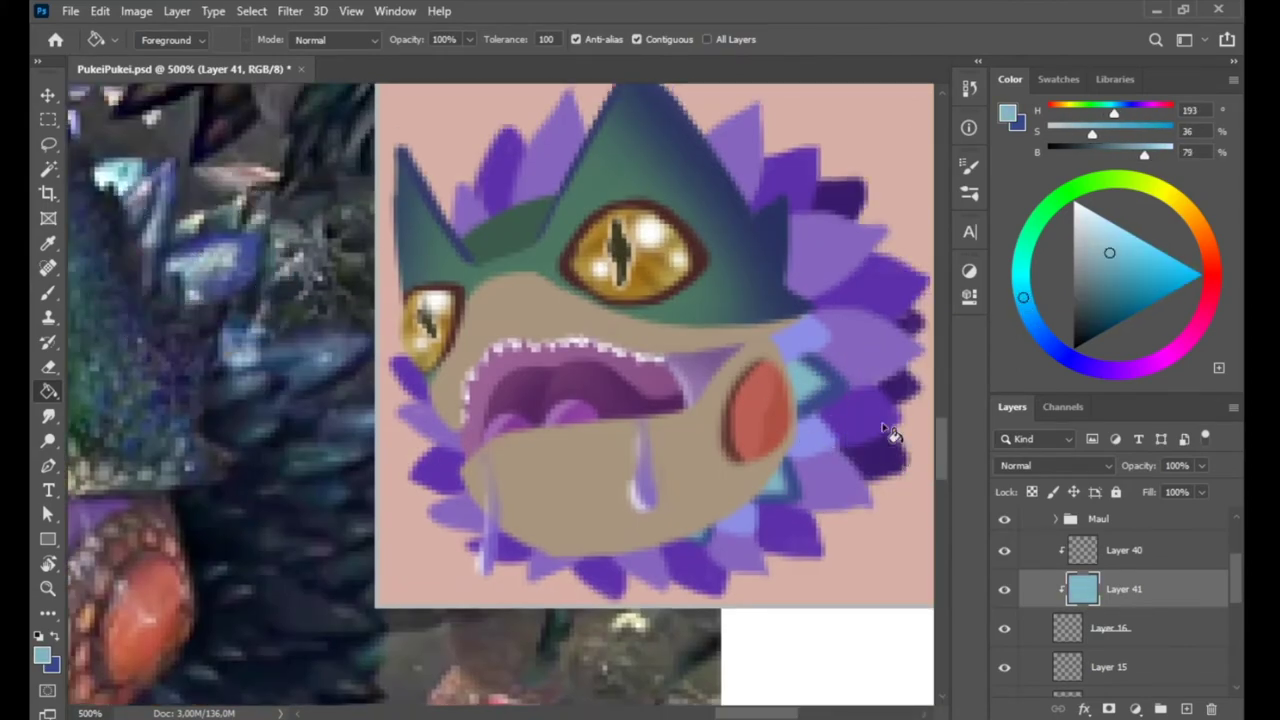
alt+click(247, 252)
click(840, 390)
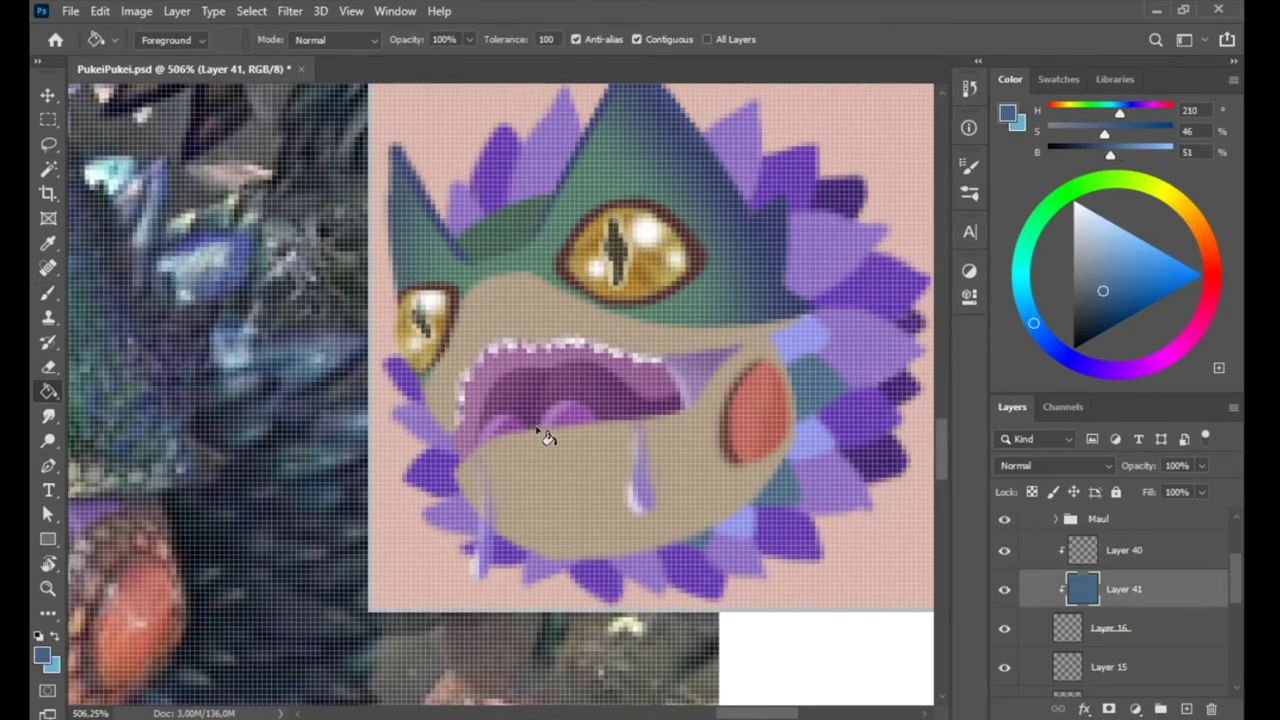
click(786, 434)
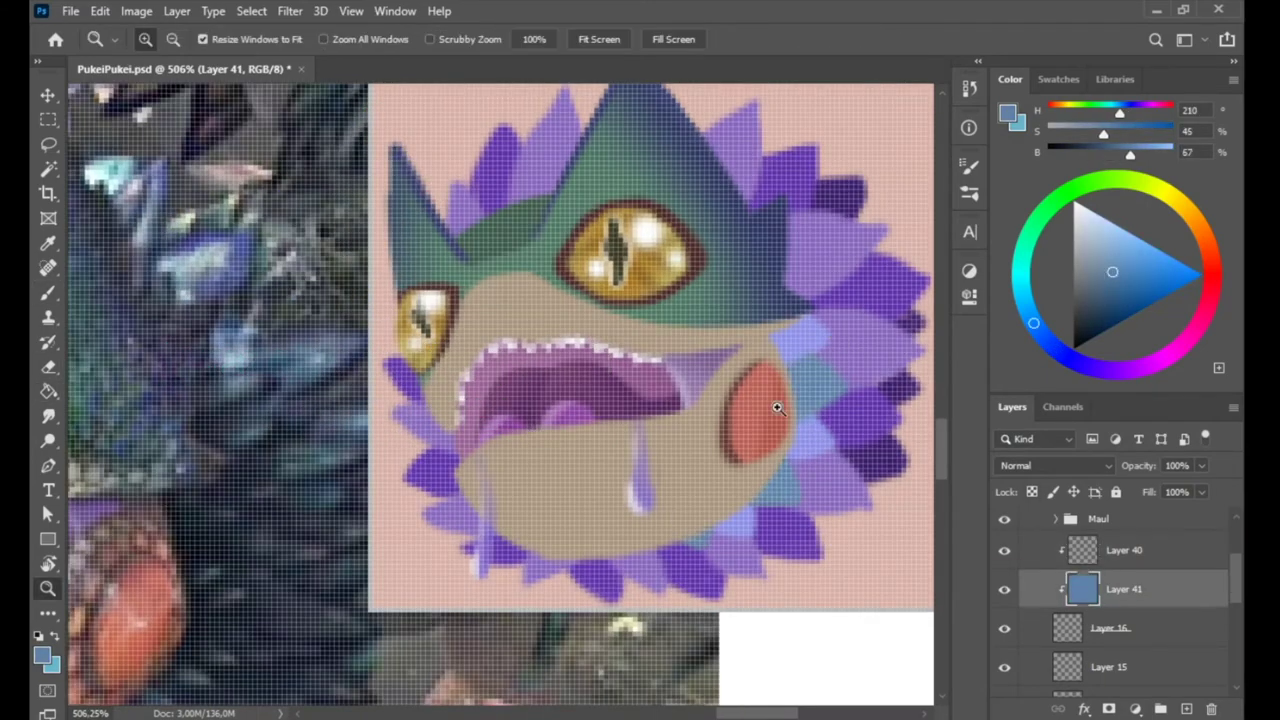
Move Layer 41 below Layer 16 and paint dark blue strokes along the cheek feathers
key(z)
alt+click(795, 440)
click(1124, 550)
key(b)
alt+click(357, 289)
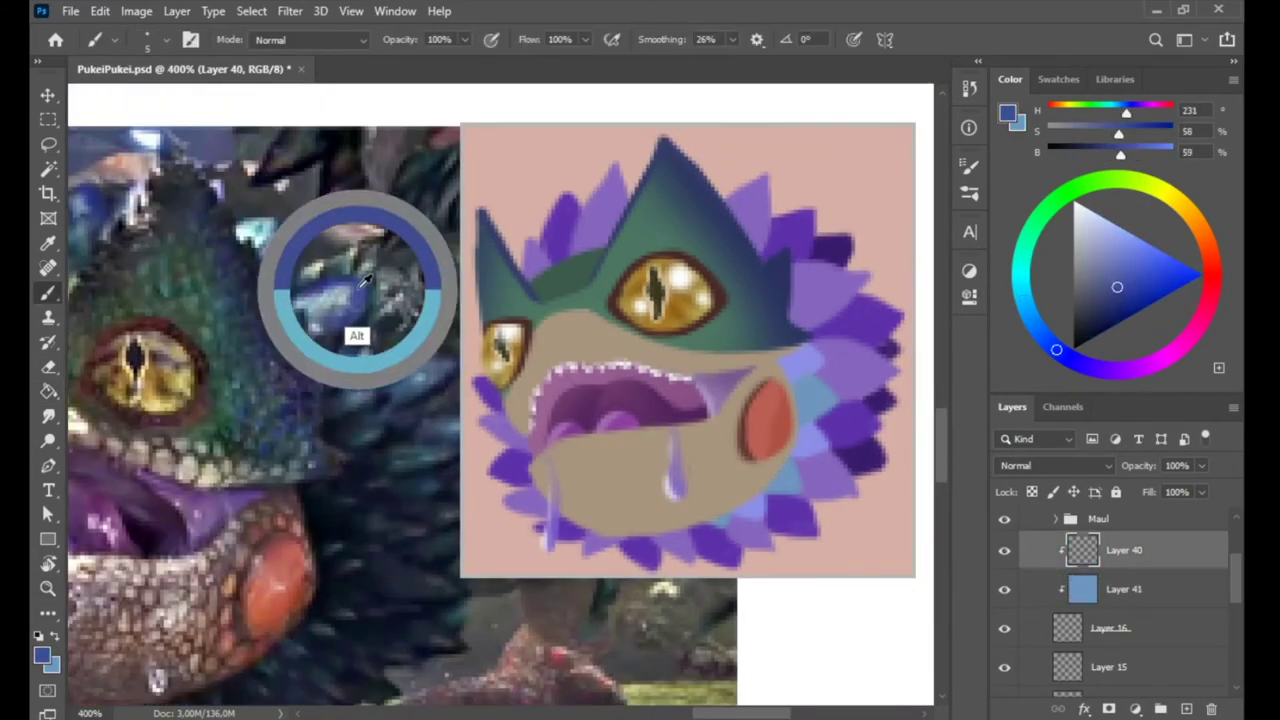
drag(1124, 589, 1124, 648)
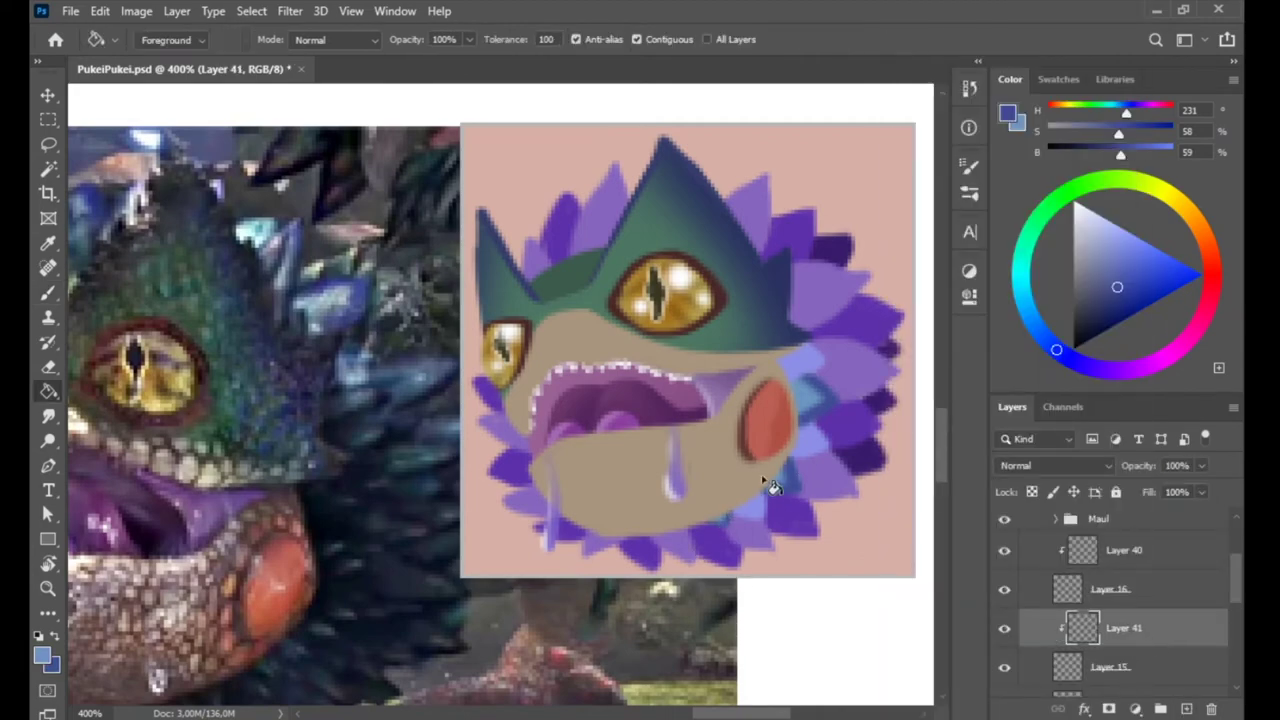
alt+click(800, 360)
alt+click(800, 395)
drag(795, 362, 810, 380)
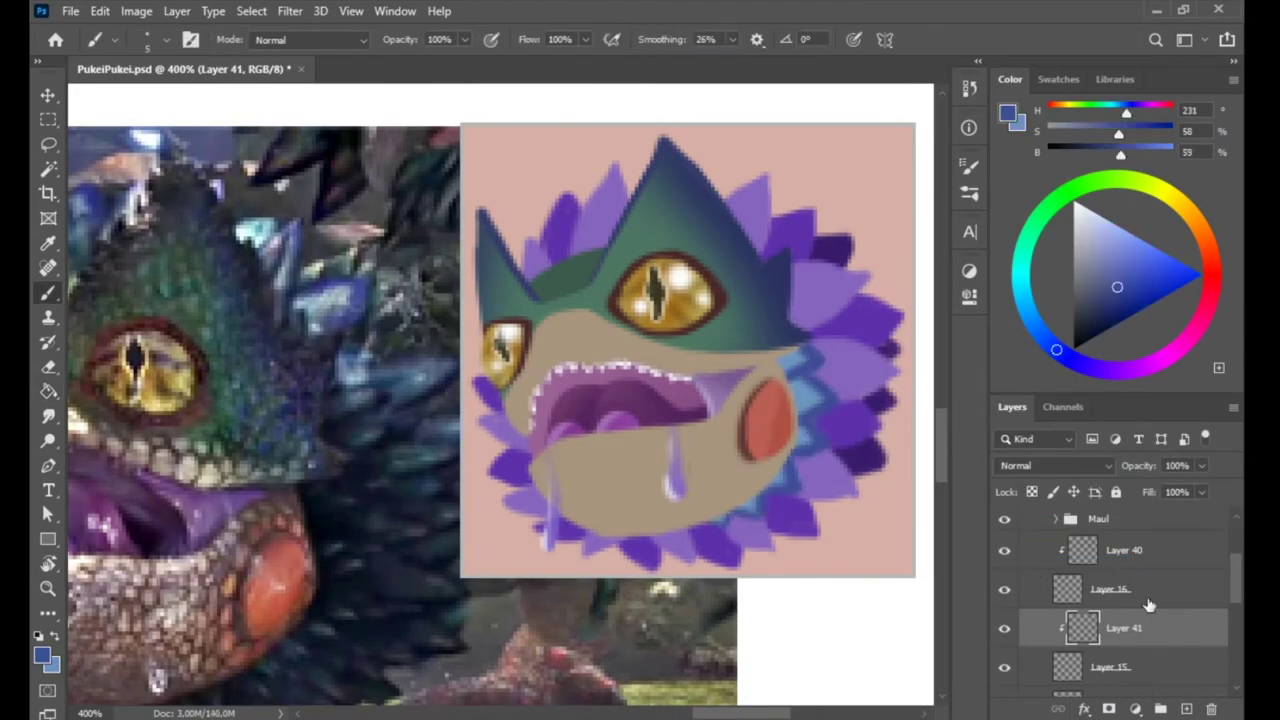
Recolour the lavender spikes on Layer 17 light blue with a clipped fill layer
scroll(1148, 605, down, 2)
click(1148, 605)
click(1186, 709)
key(x)
key(alt+BackSpace)
key(ctrl+alt+g)
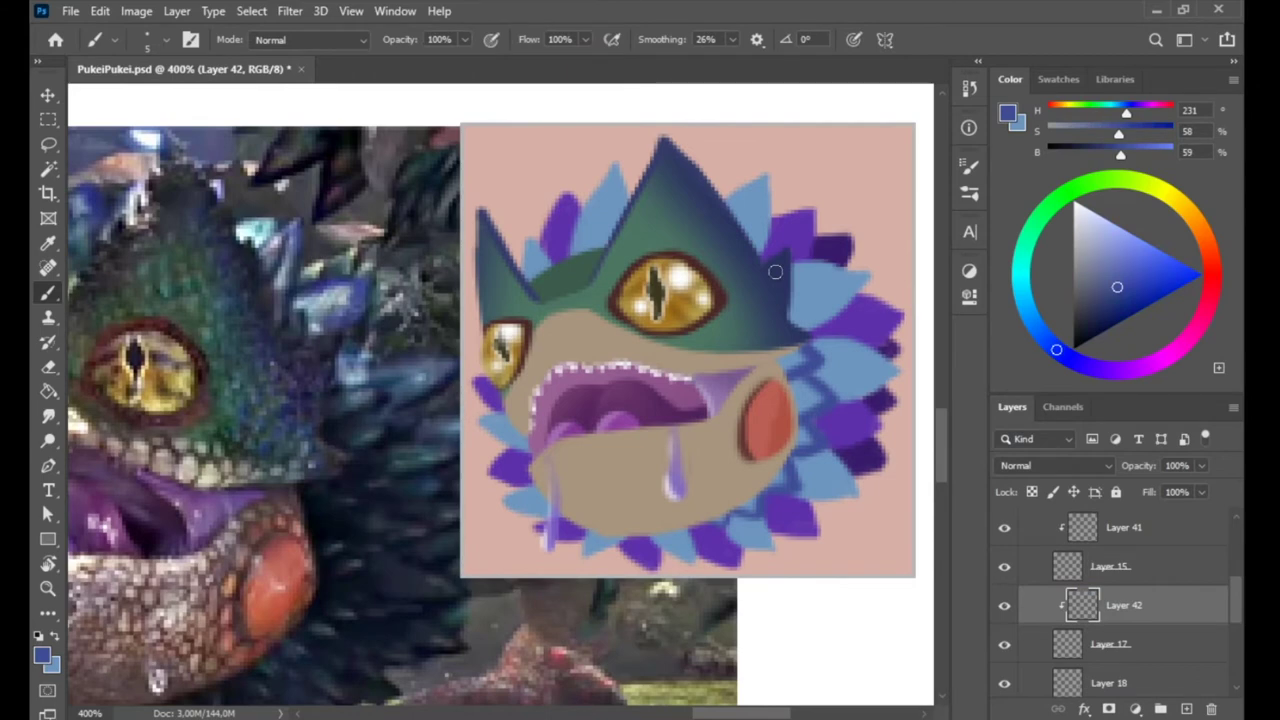
Compare the spike recolour before and after, then set the brush size to 7
key(ctrl+z)
key(ctrl+shift+z)
right_click(851, 285)
key(Return)
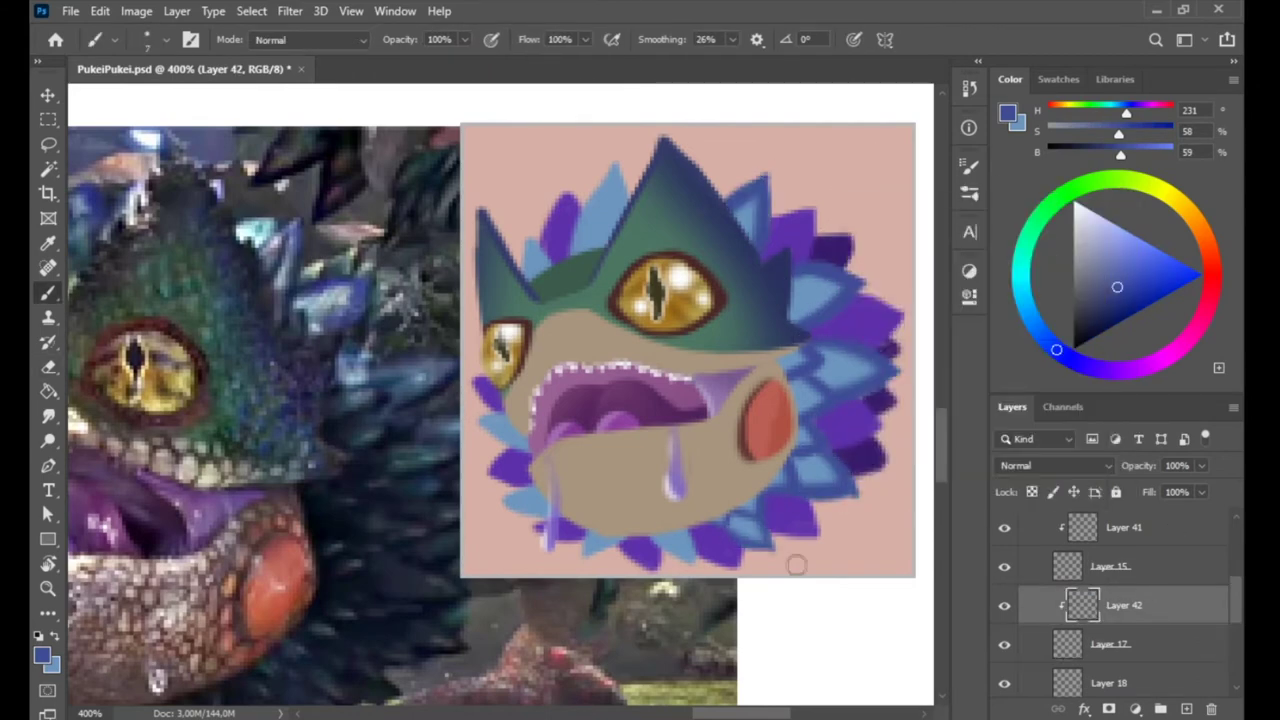
Fill the purple spikes on Layer 18 light blue and outline them in darker blue
scroll(1230, 628, down, 2)
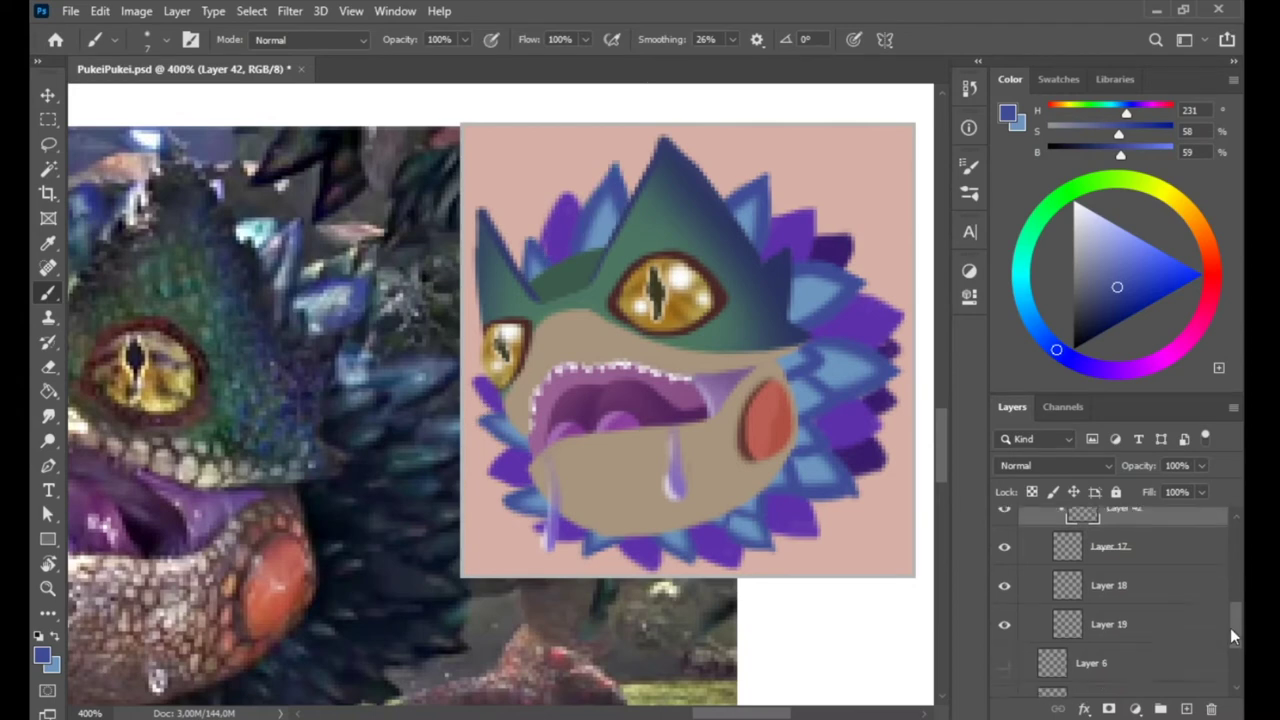
click(1130, 570)
click(1186, 709)
key(alt+BackSpace)
key(ctrl+alt+g)
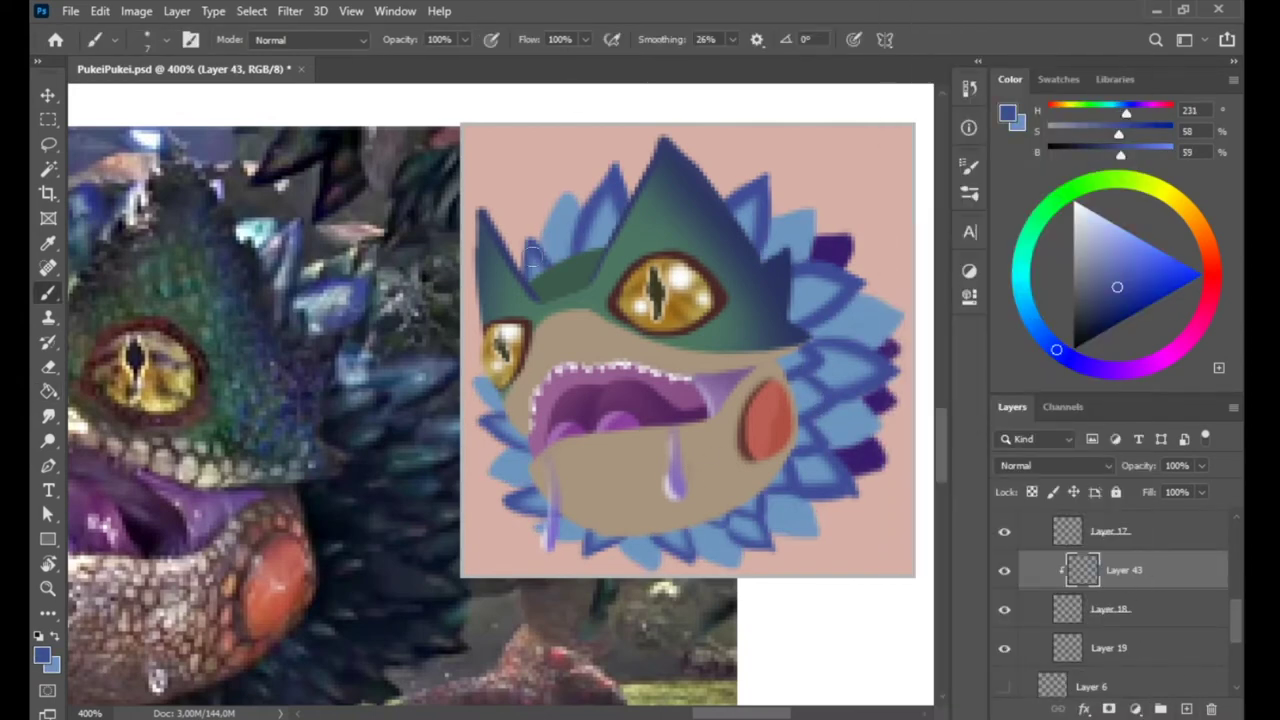
drag(575, 262, 535, 260)
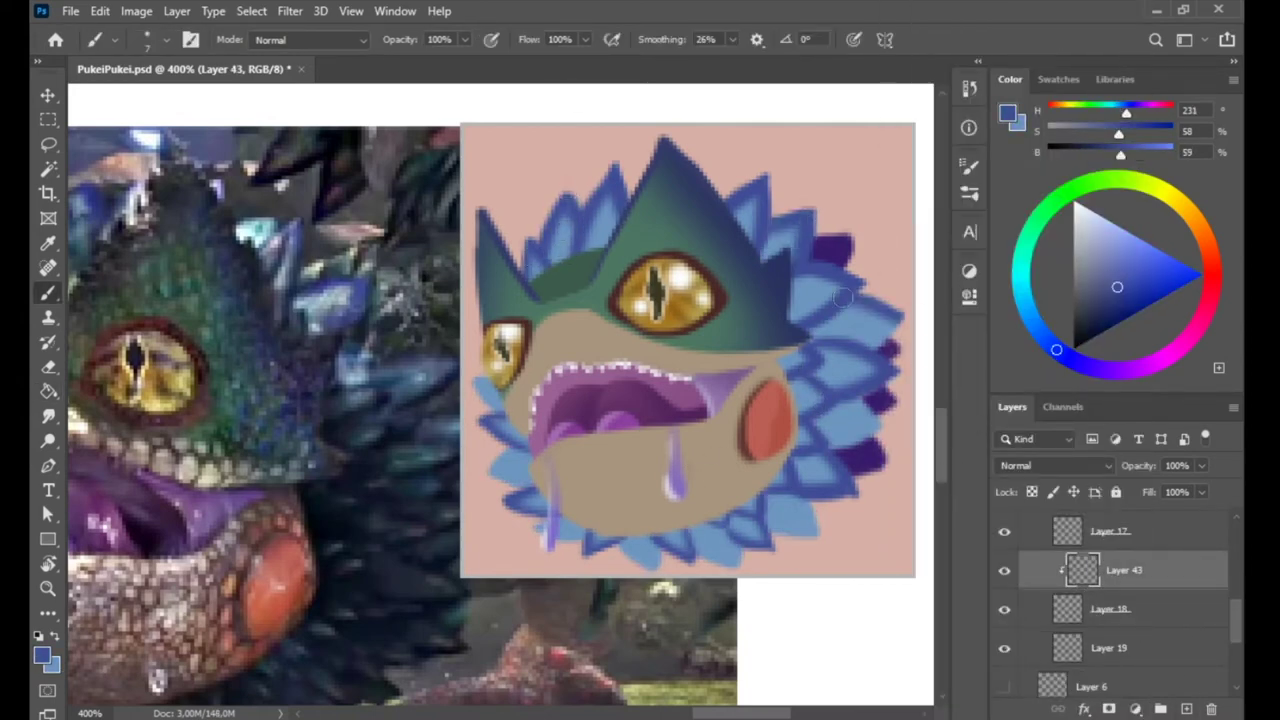
Try a blue fill layer above Layer 19, discard it, and select the Hals neck group
click(1150, 637)
key(ctrl+shift+n)
key(Return)
key(g)
key(alt+BackSpace)
key(Delete)
key(b)
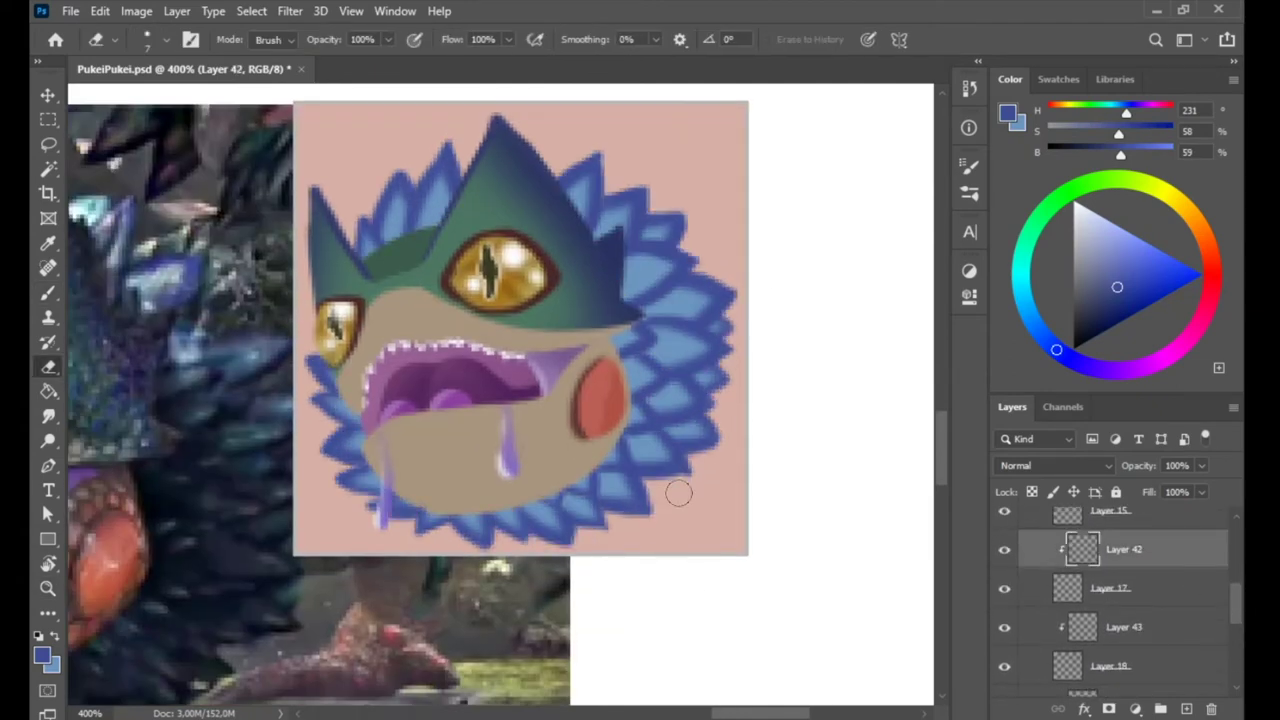
key(alt+bracketleft)
scroll(1190, 610, down, 3)
click(1170, 597)
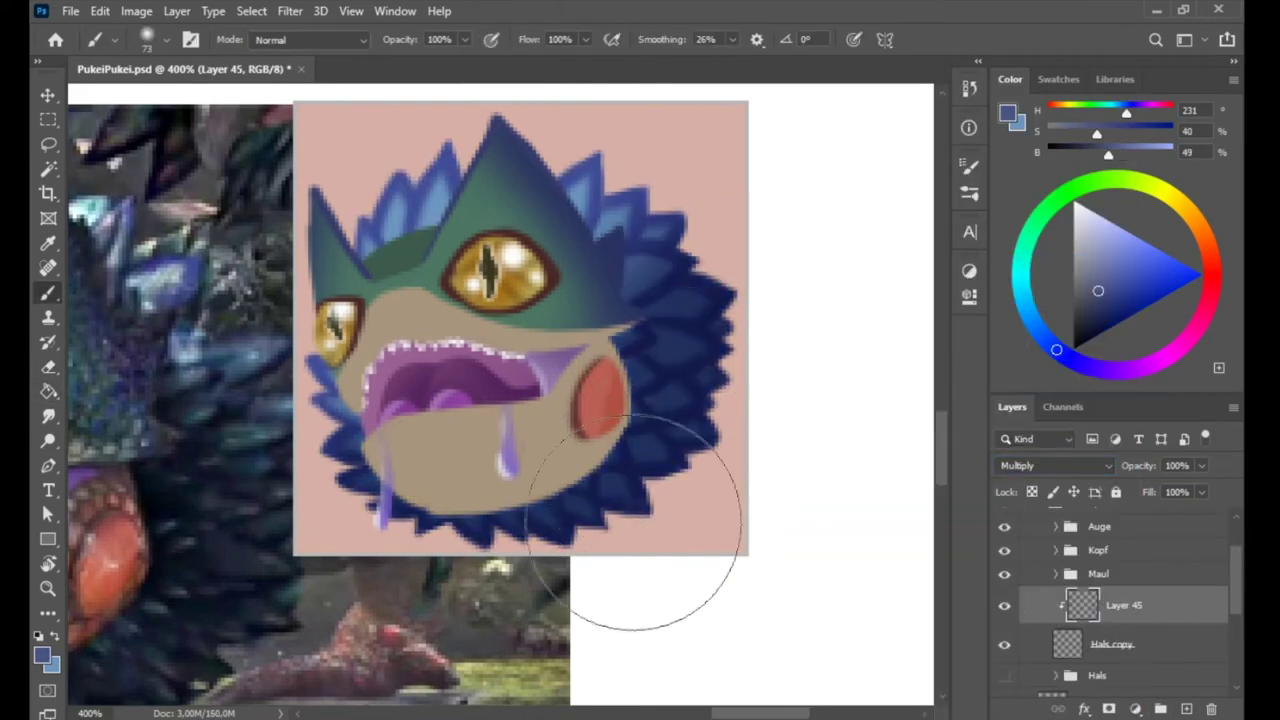
Add a Multiply layer over the Maul group and shade the lower jaw brown
click(1098, 573)
scroll(1018, 568, down, 1)
scroll(1018, 568, down, 1)
scroll(1010, 575, up, 3)
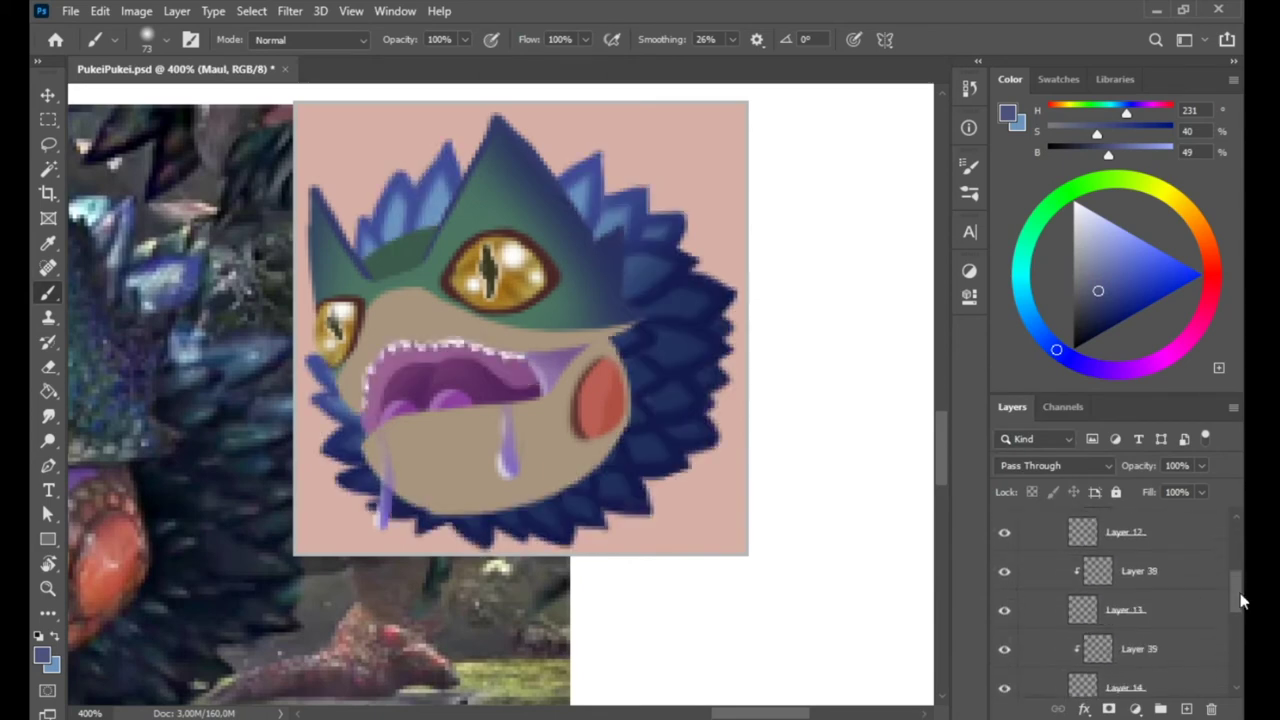
click(1120, 576)
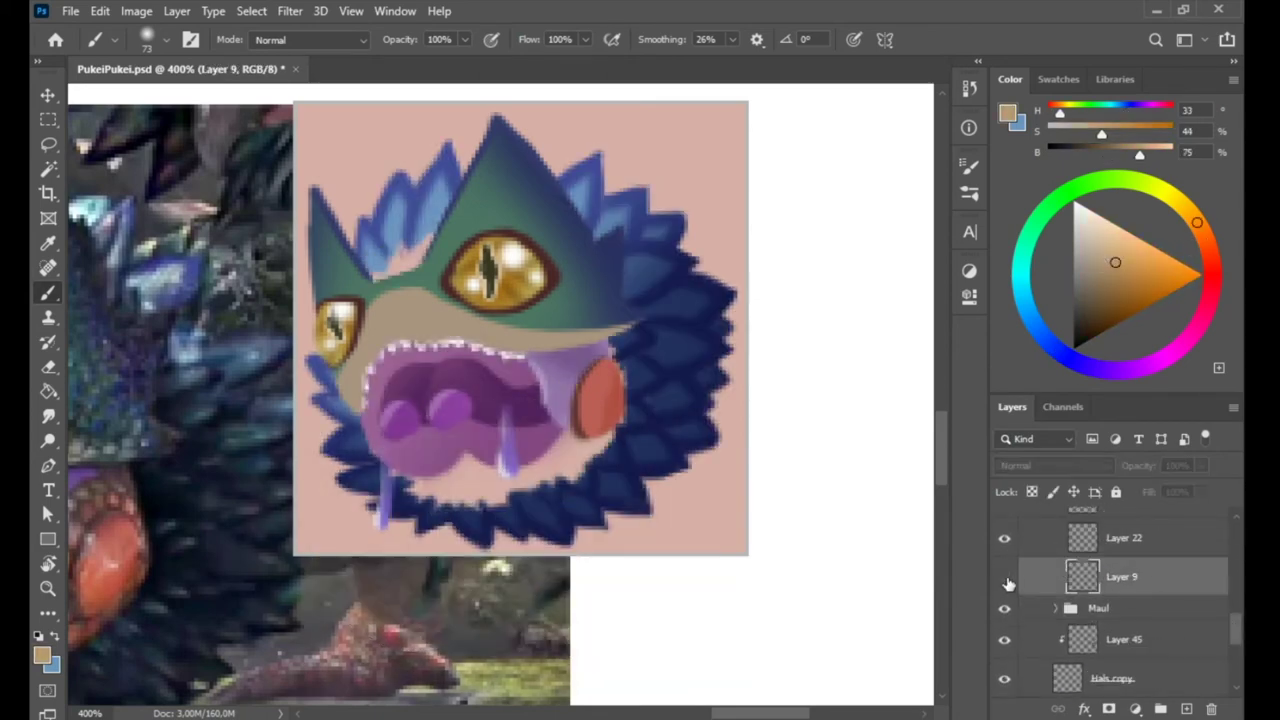
drag(420, 440, 525, 420)
Erase parts of the jaw shading with eraser sizes 4 and 12, then adjust the brush
key(ctrl+z)
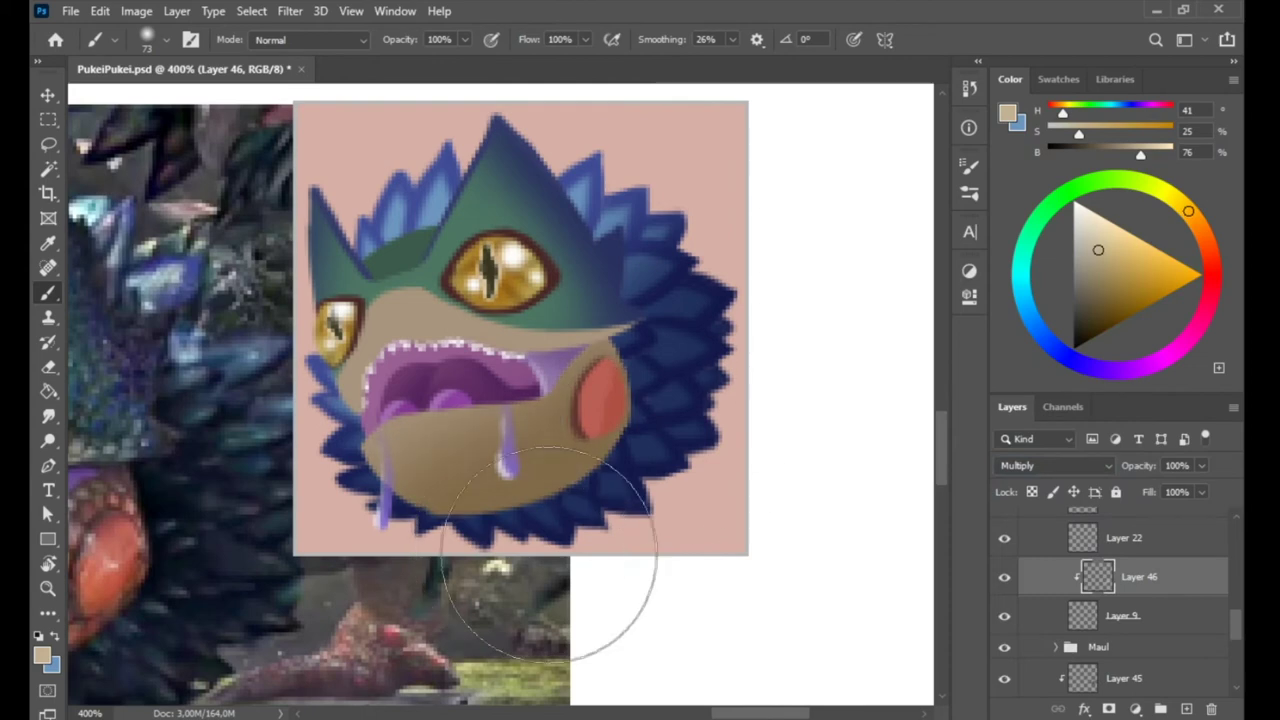
key(e)
right_click(900, 420)
text(4)
key(Return)
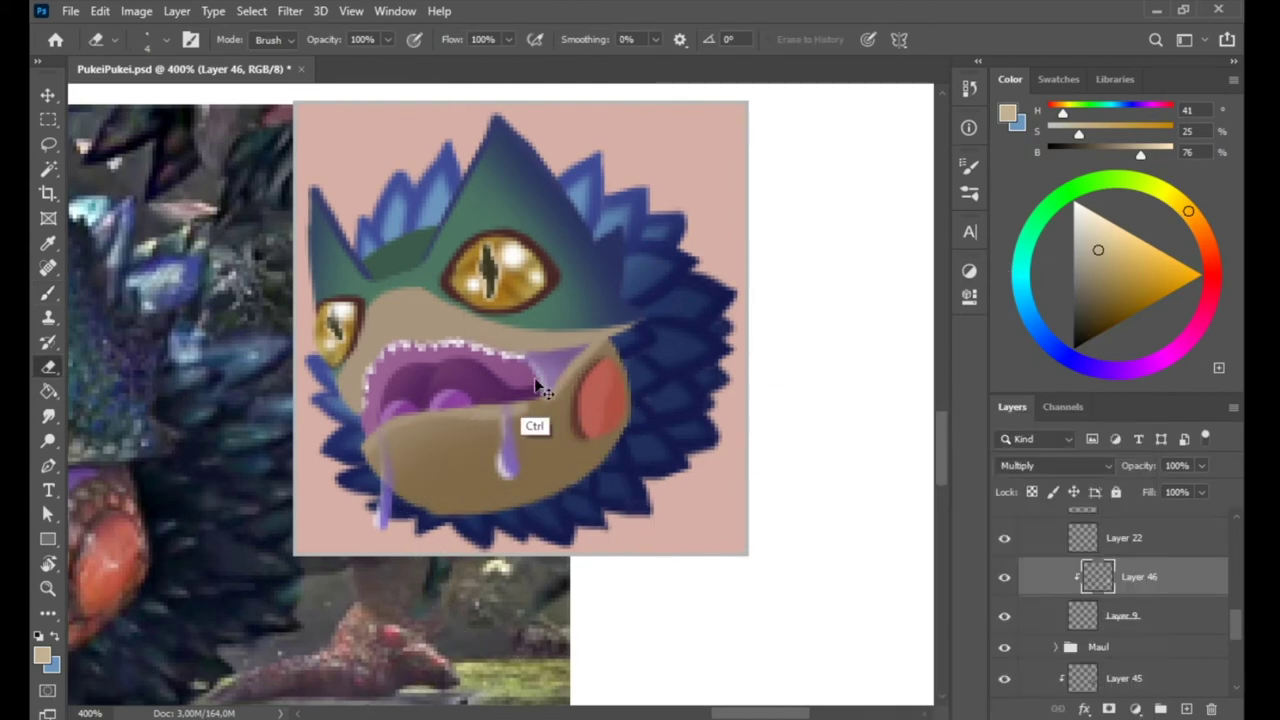
right_click(560, 384)
text(12)
key(Return)
right_click(470, 402)
key(Return)
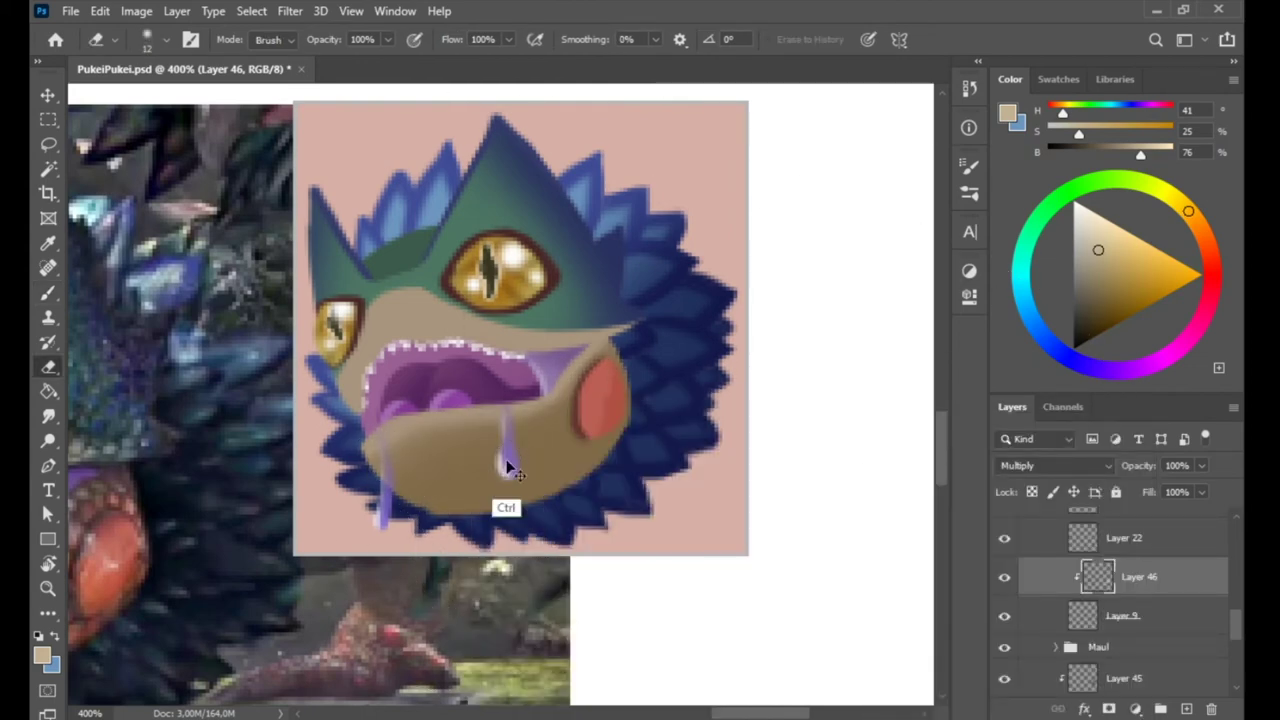
right_click(580, 310)
key(Return)
right_click(640, 382)
key(Return)
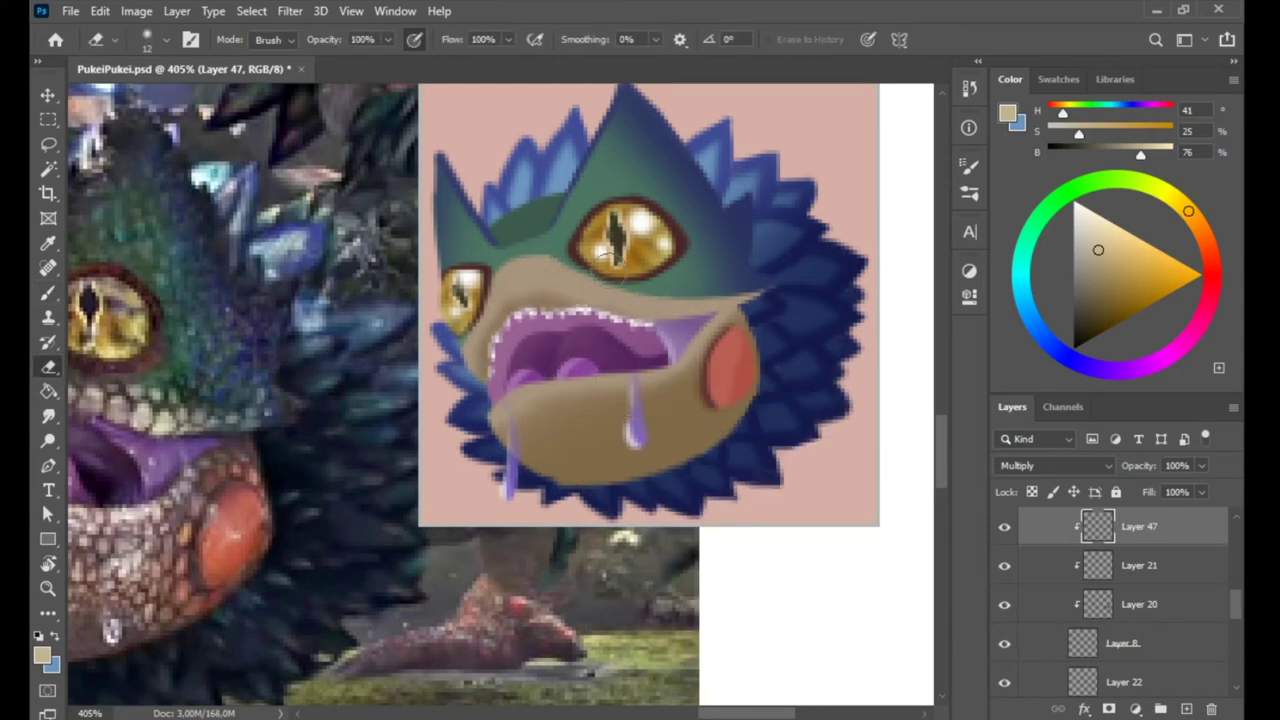
Group the finished head layers into Group 4 and choose Duplicate Group
key(ctrl+g)
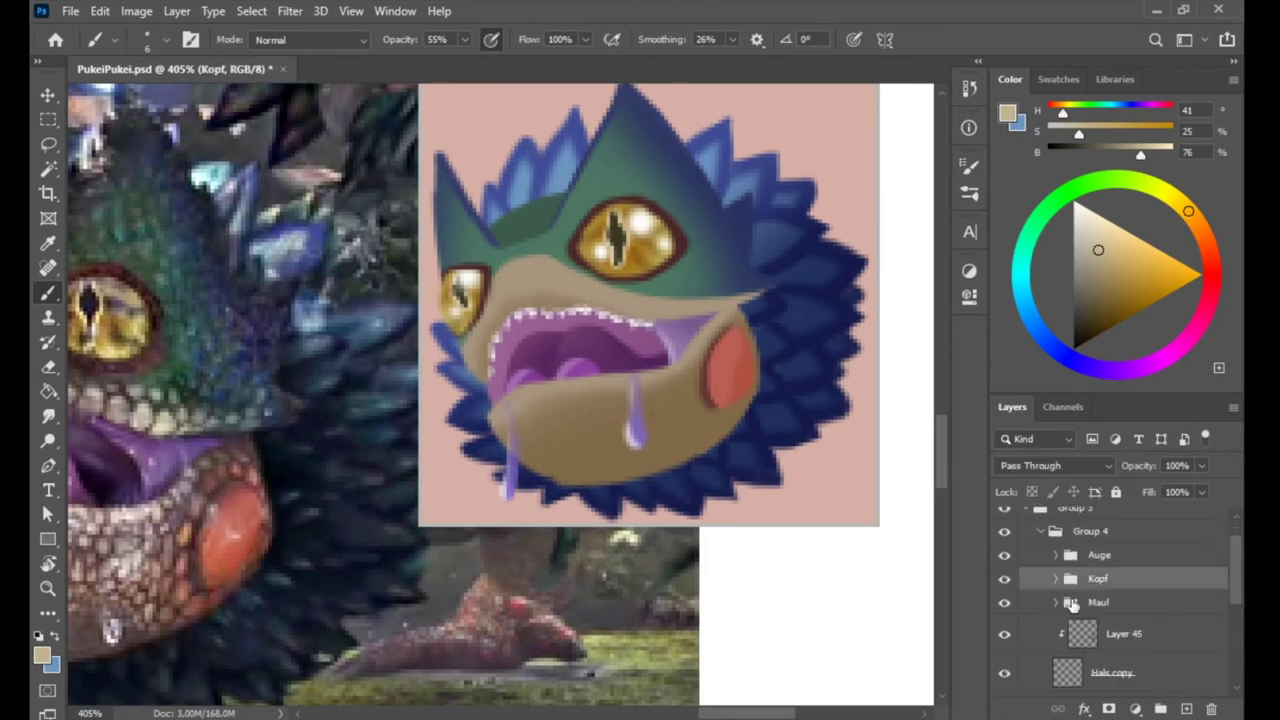
right_click(1166, 534)
click(1068, 80)
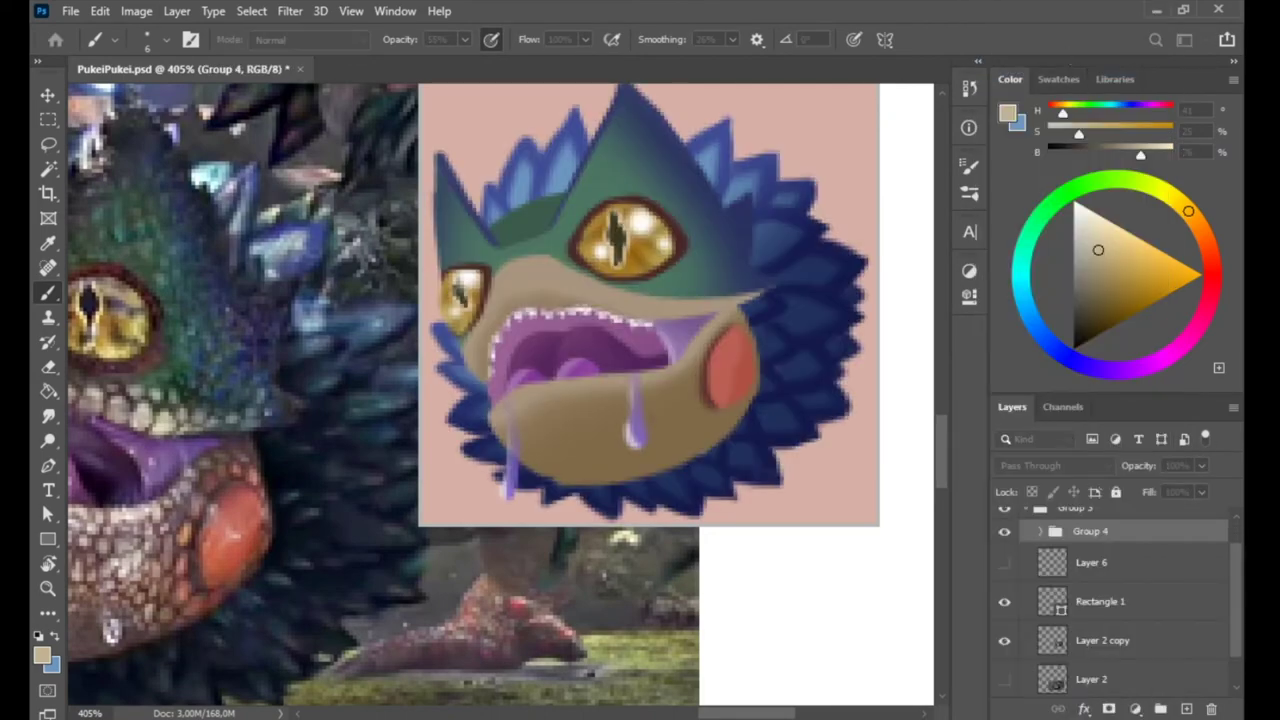
Duplicate Group 4 into Untitled-1 and crop the canvas tightly around the head
key(Return)
key(c)
drag(624, 400, 558, 383)
key(Return)
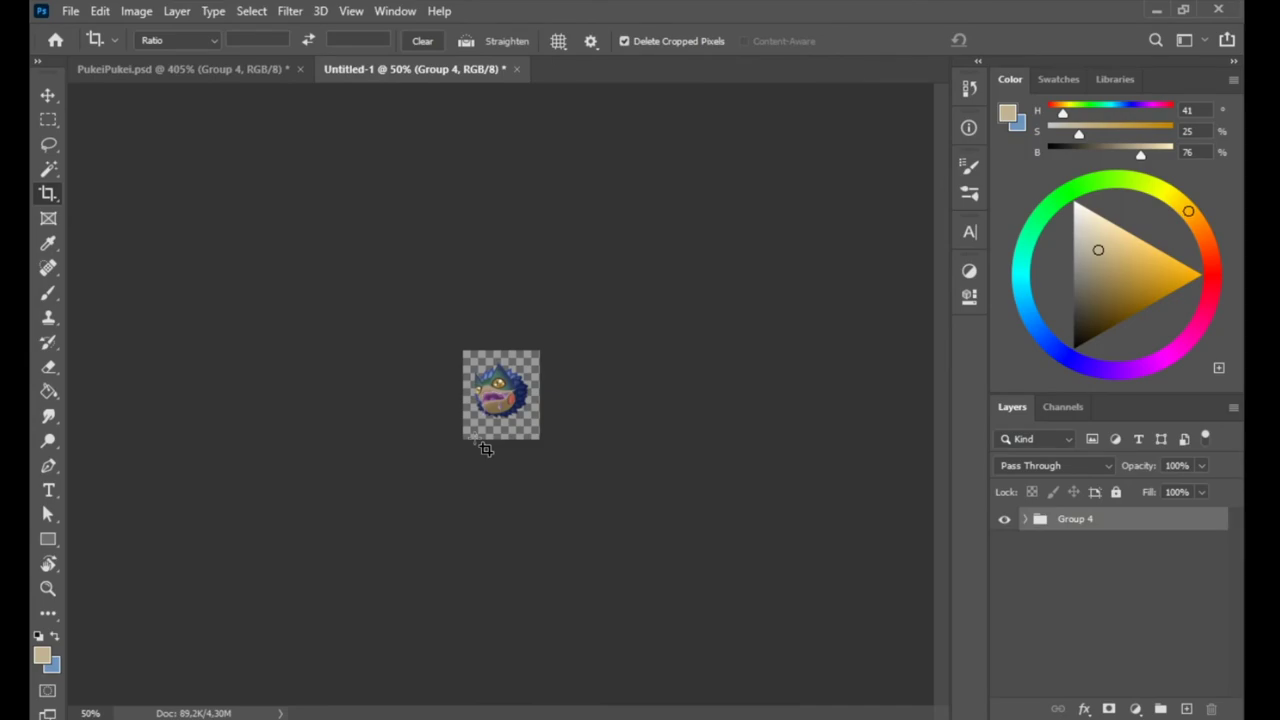
scroll(520, 480, up, 3)
scroll(180, 368, up, 3)
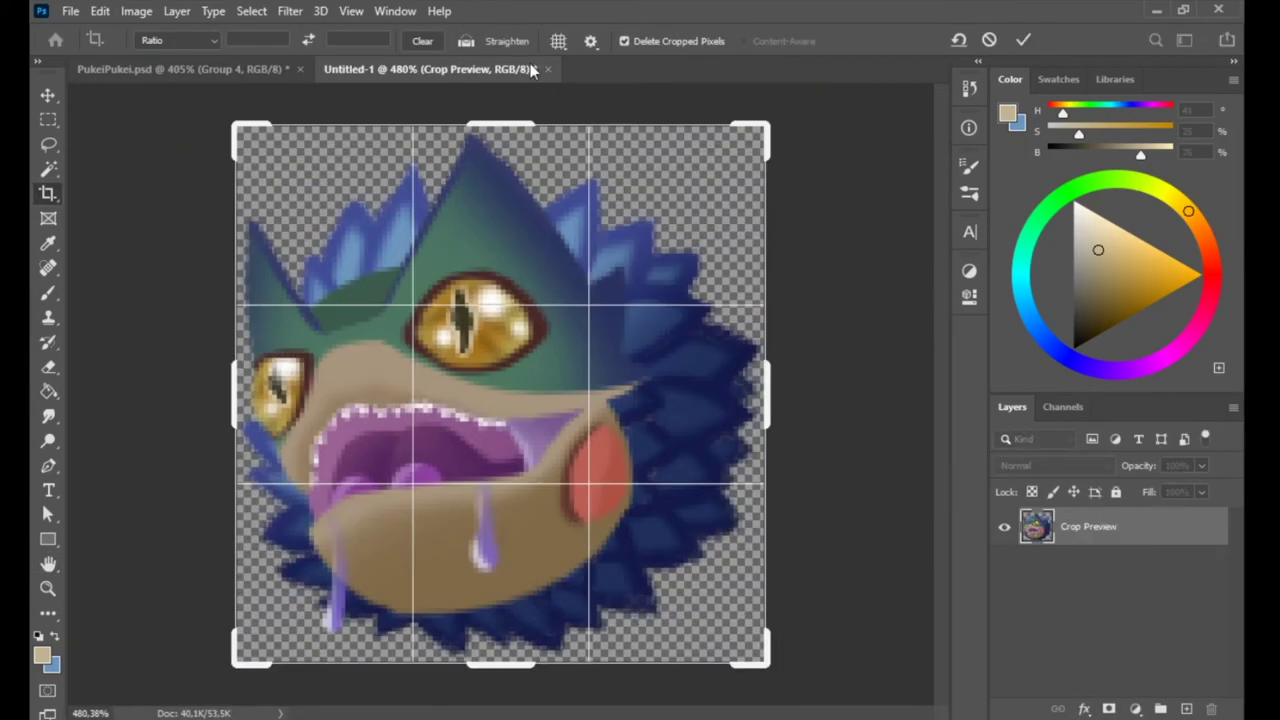
key(Return)
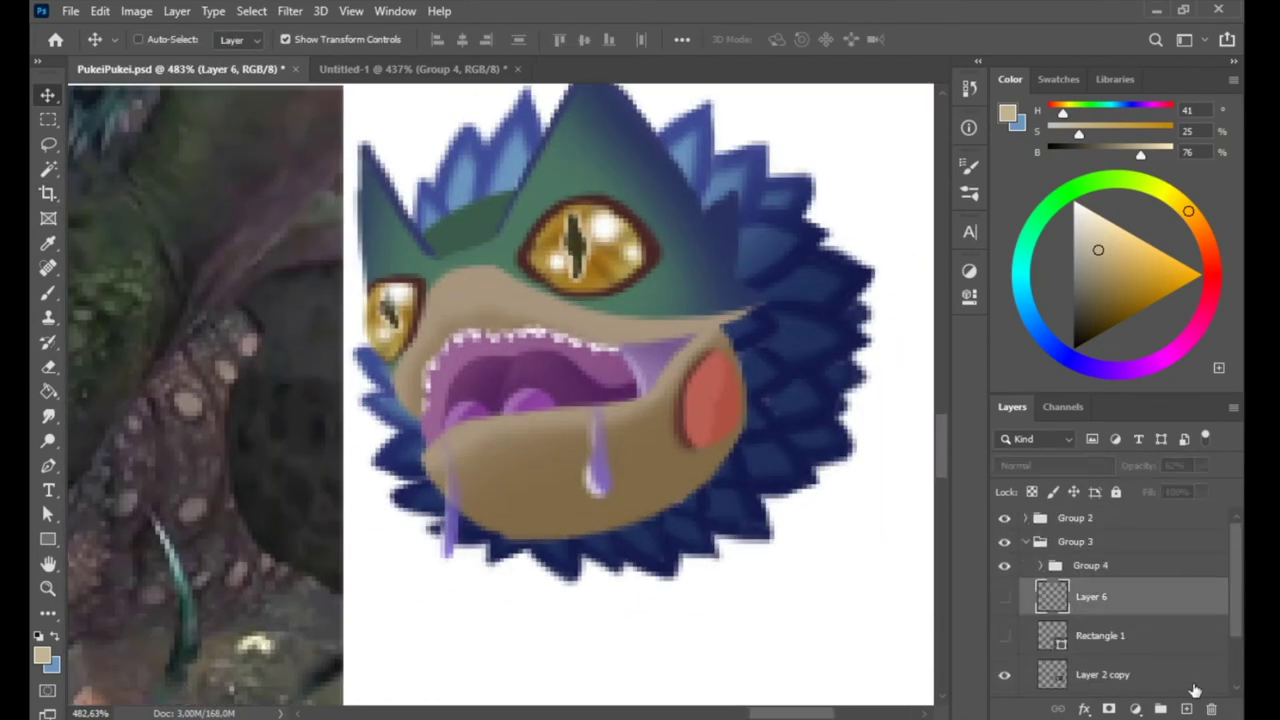
Paint a soft dark-blue shadow around the feather ruff with the Soft Round brush
alt+click(815, 428)
scroll(777, 410, up, 1)
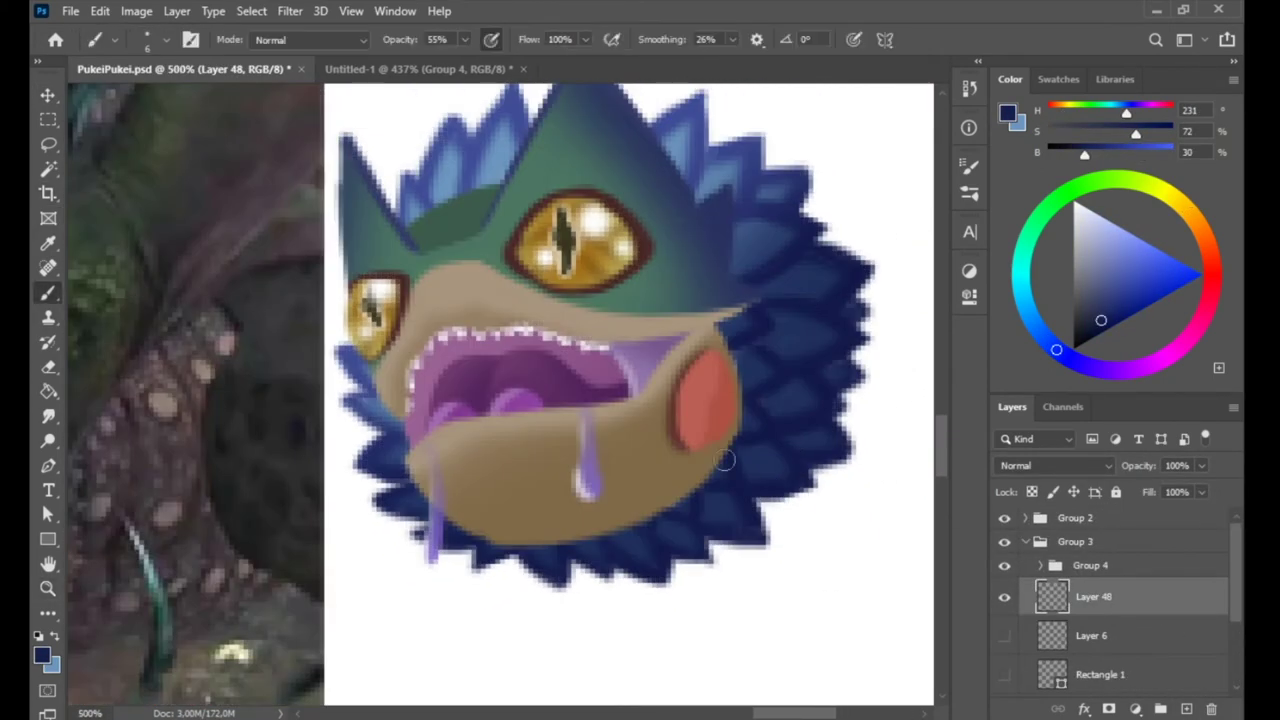
key(bracketleft)
key(bracketleft)
key(bracketleft)
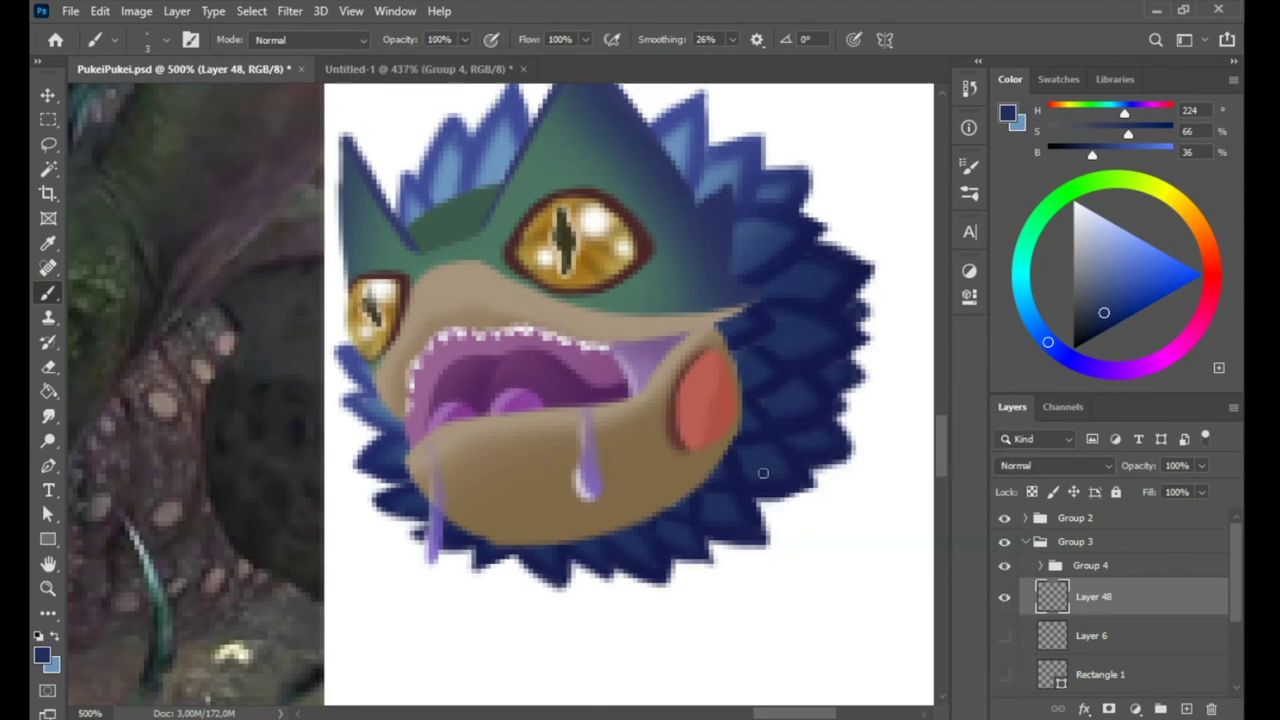
drag(793, 251, 737, 282)
right_click(922, 354)
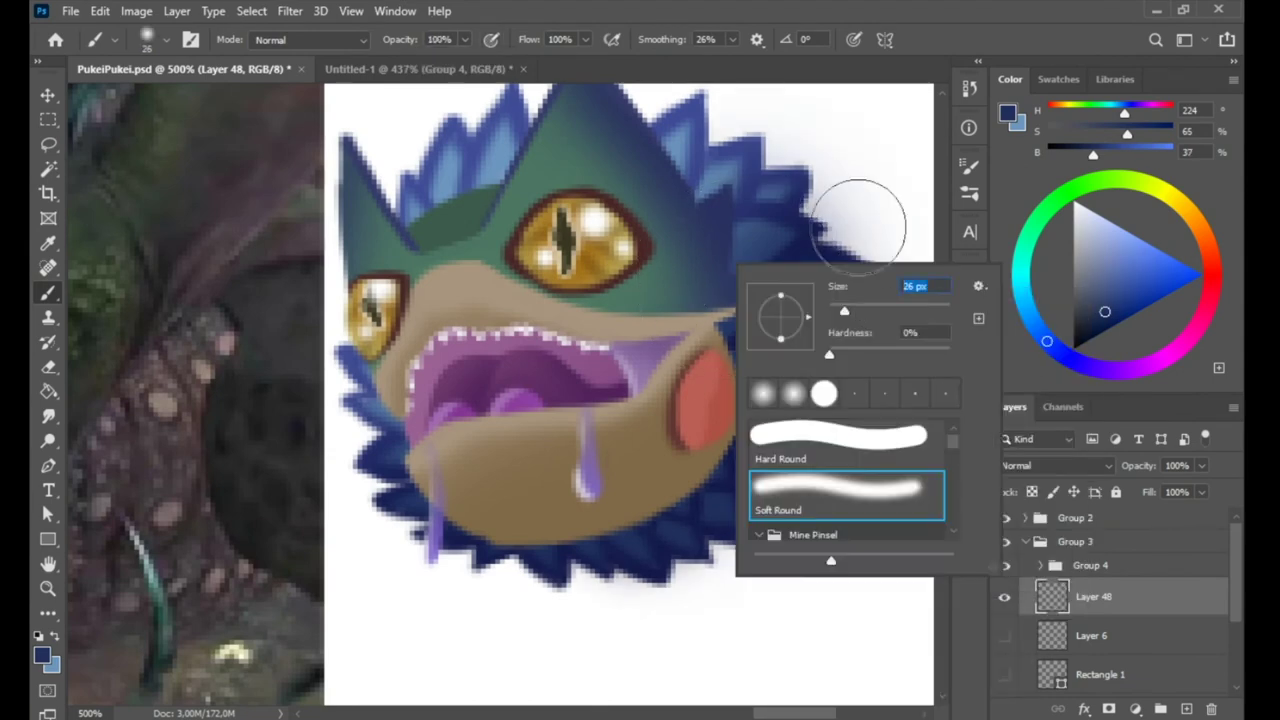
alt+click(770, 240)
drag(860, 400, 767, 413)
Add a clipped shading layer over the neck and try Multiply at 38% opacity
click(1040, 565)
scroll(1120, 600, up, 2)
key(ctrl+alt+shift+n)
key(ctrl+z)
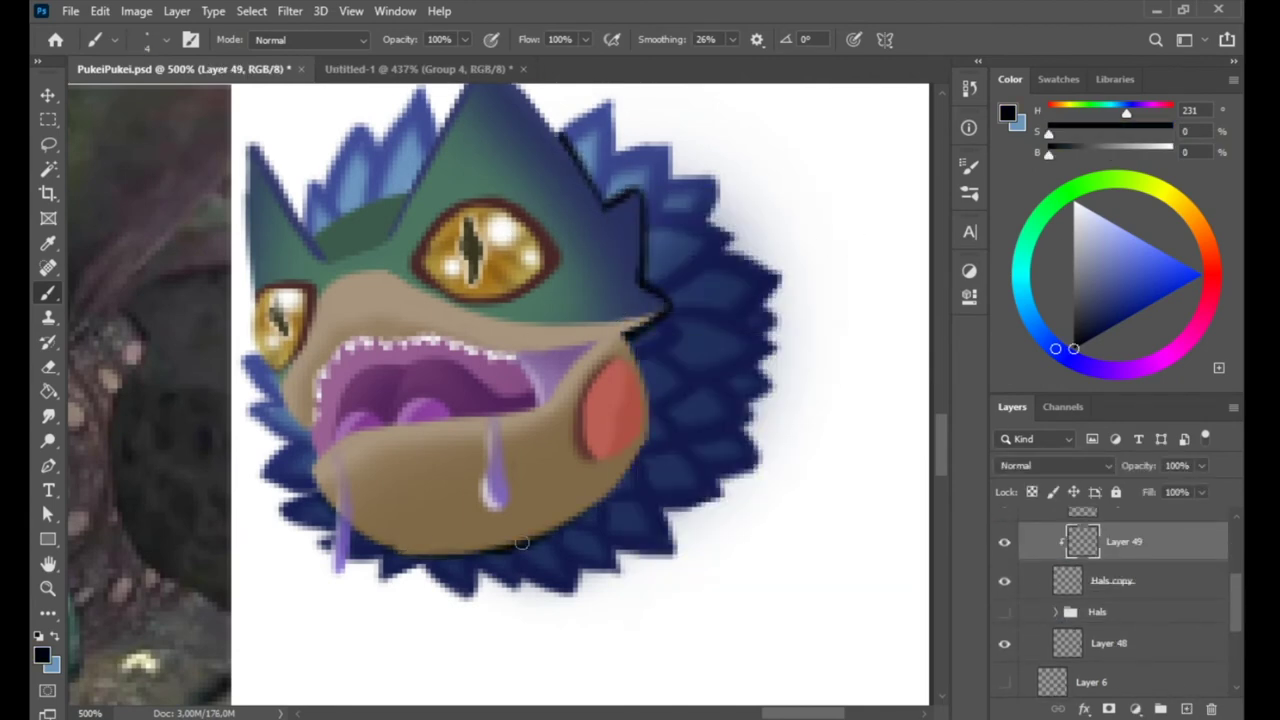
click(1055, 465)
click(1050, 324)
click(1201, 465)
drag(1205, 487, 1150, 490)
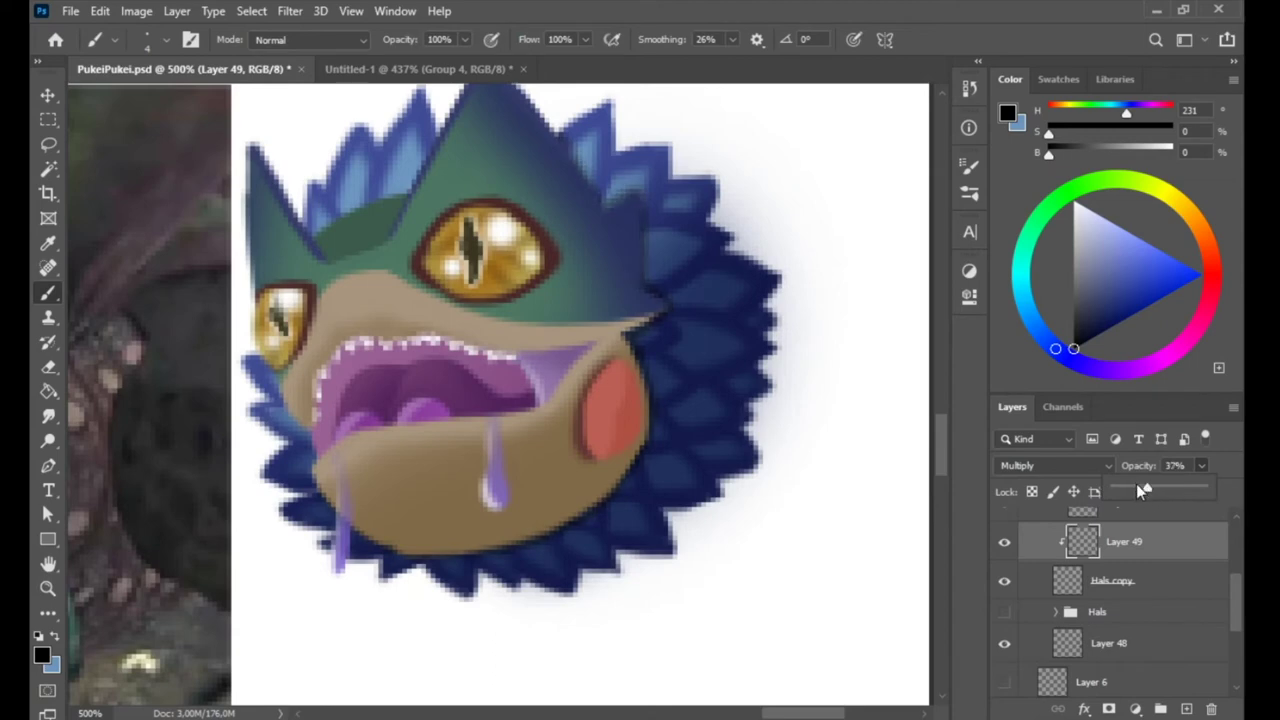
click(1055, 465)
Try Overlay, then settle the shading layer on Normal blending at 38% opacity
click(1035, 438)
click(1055, 465)
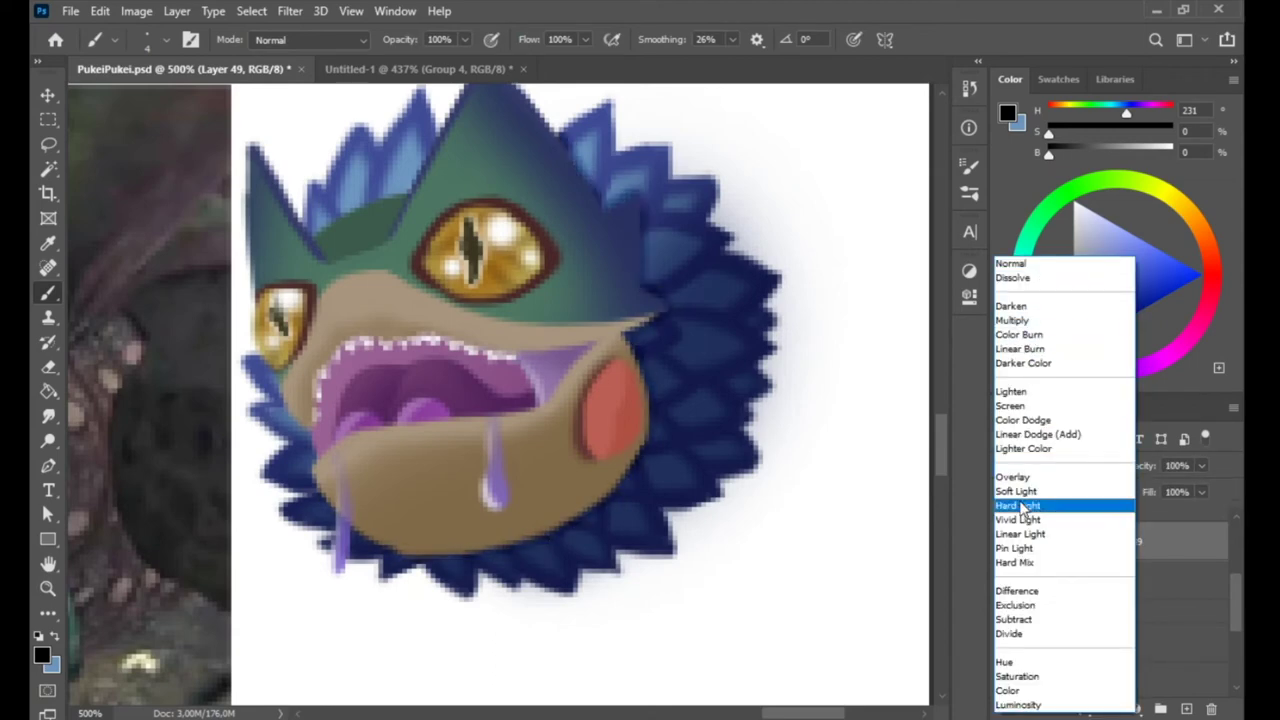
click(1015, 477)
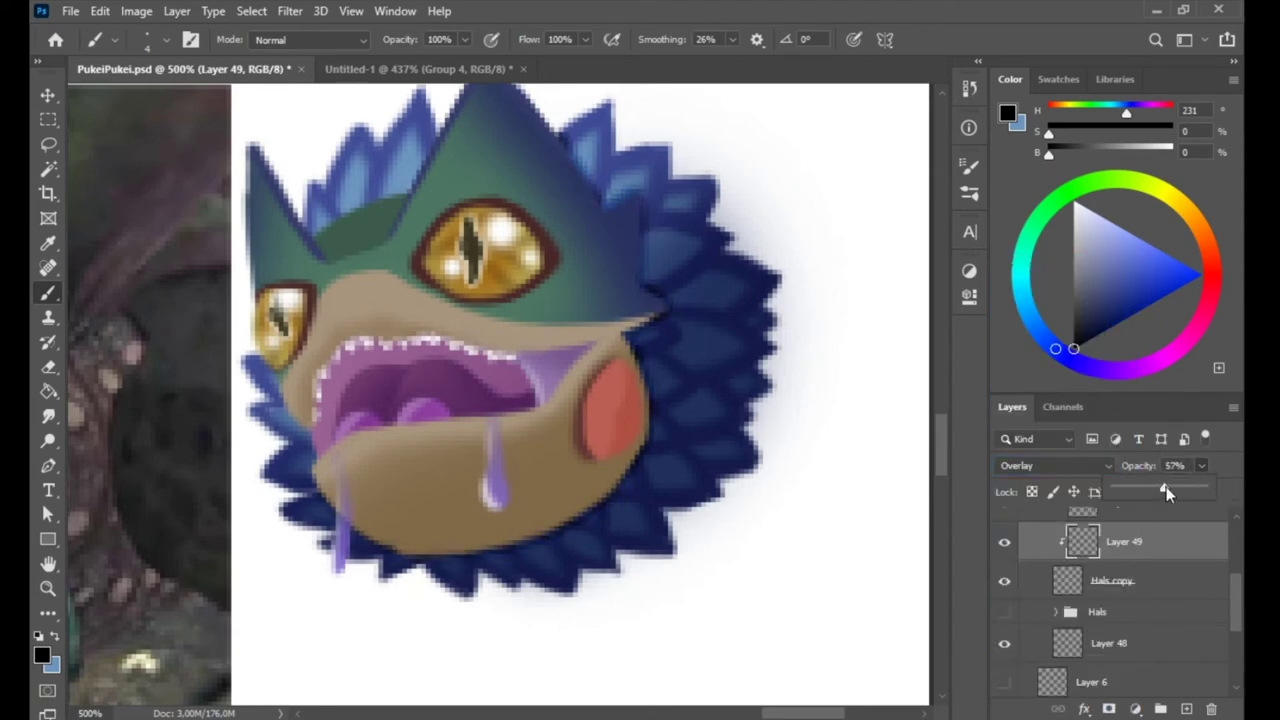
click(1055, 465)
click(1040, 263)
click(1201, 465)
drag(1194, 487, 1156, 488)
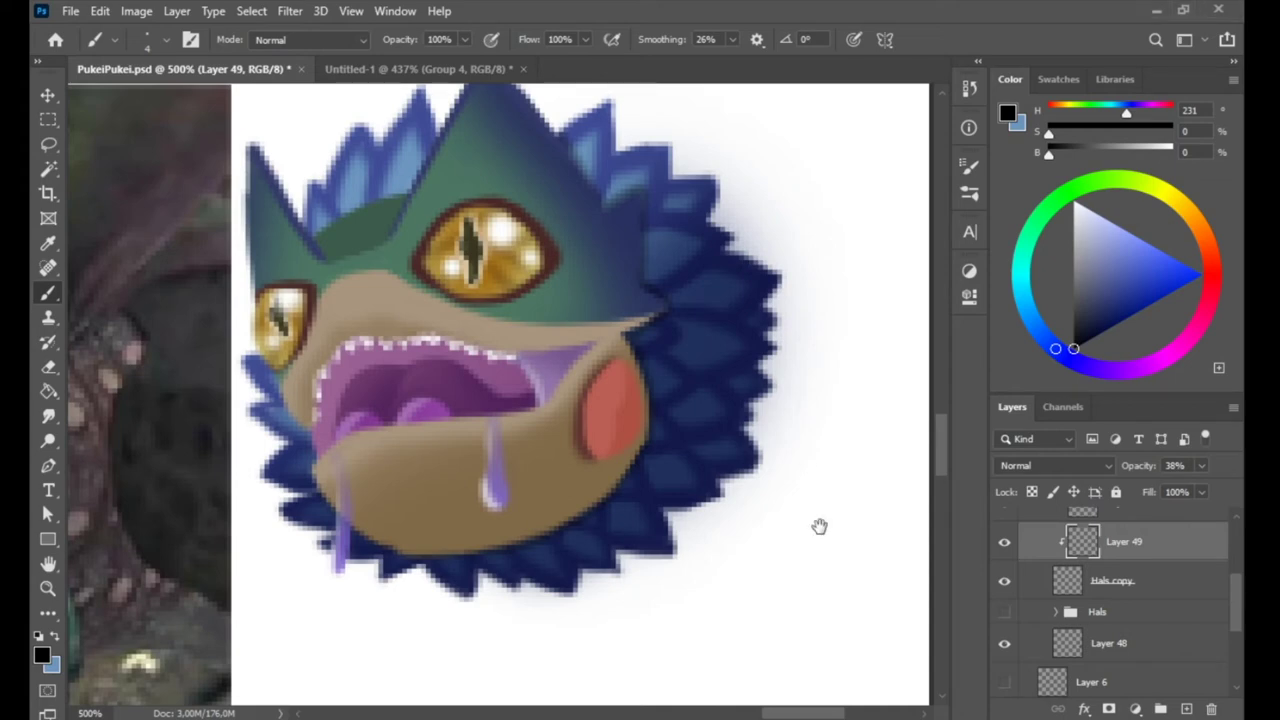
scroll(814, 525, up, 1)
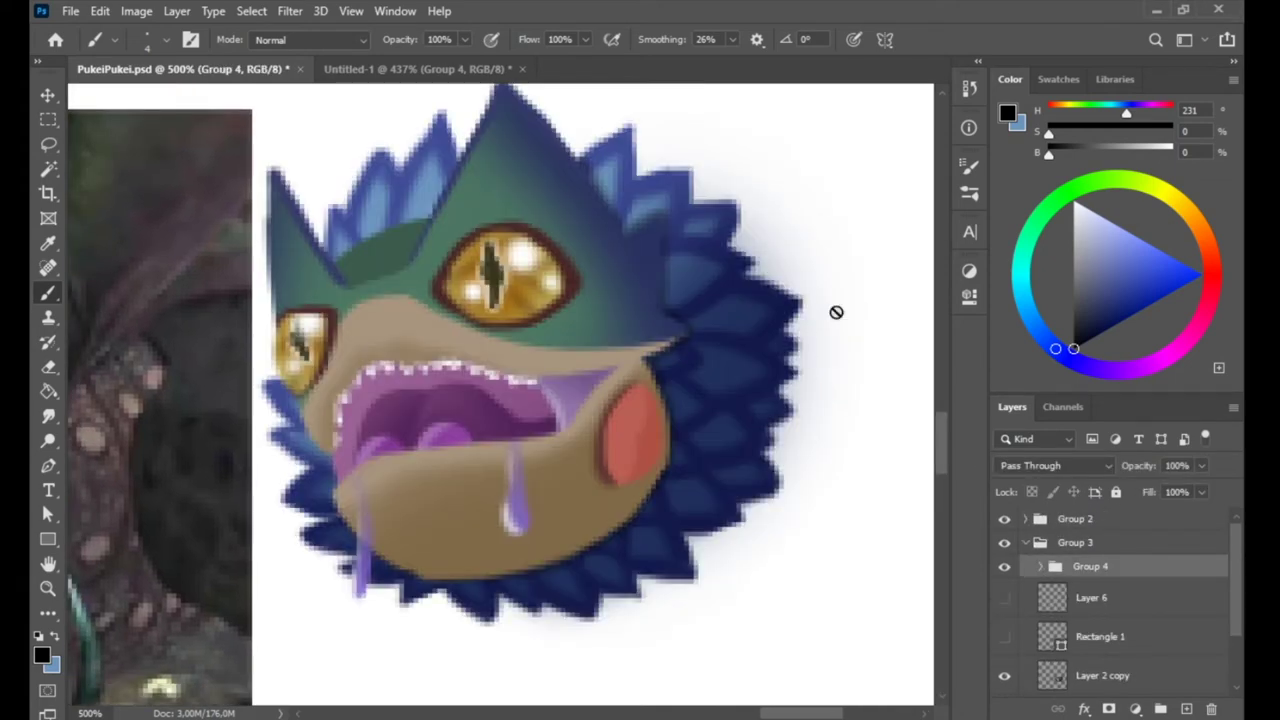
Shift the head group right and down, then duplicate it into Untitled-1
key(v)
mouse_move(666, 523)
mouse_down()
mouse_move(485, 351)
mouse_move(698, 406)
mouse_up()
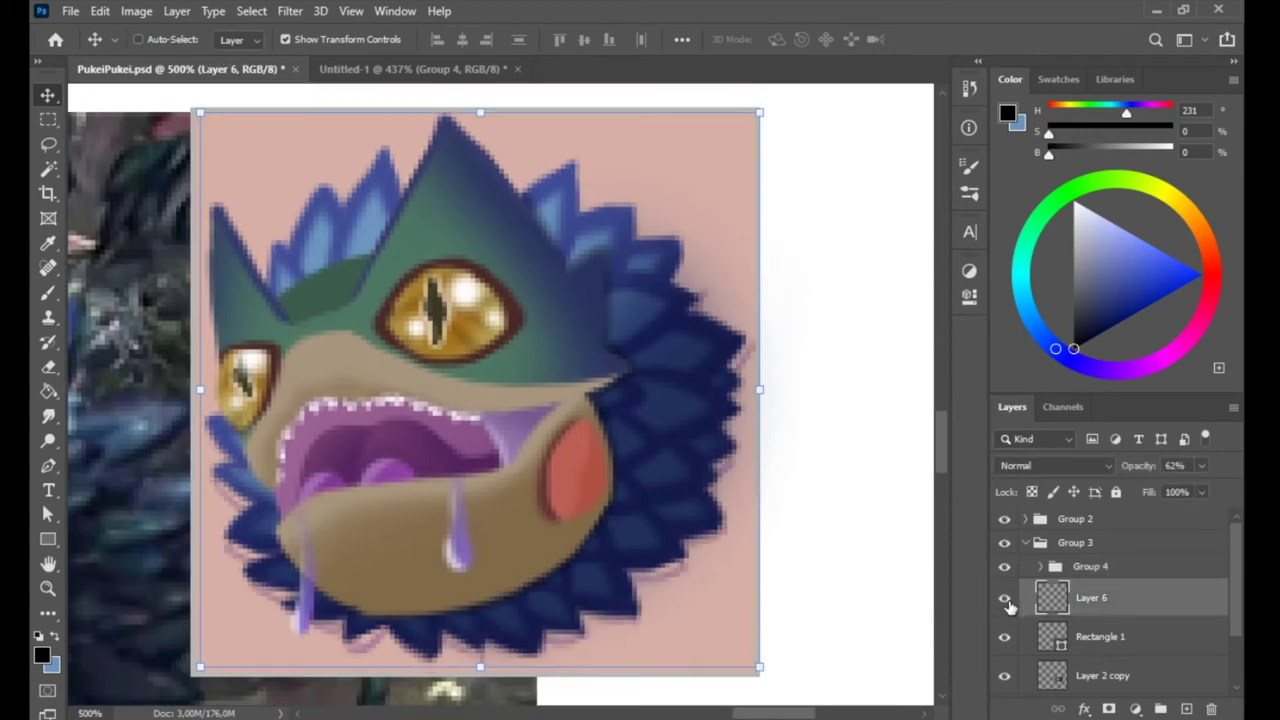
right_click(1100, 636)
key(ctrl+Tab)
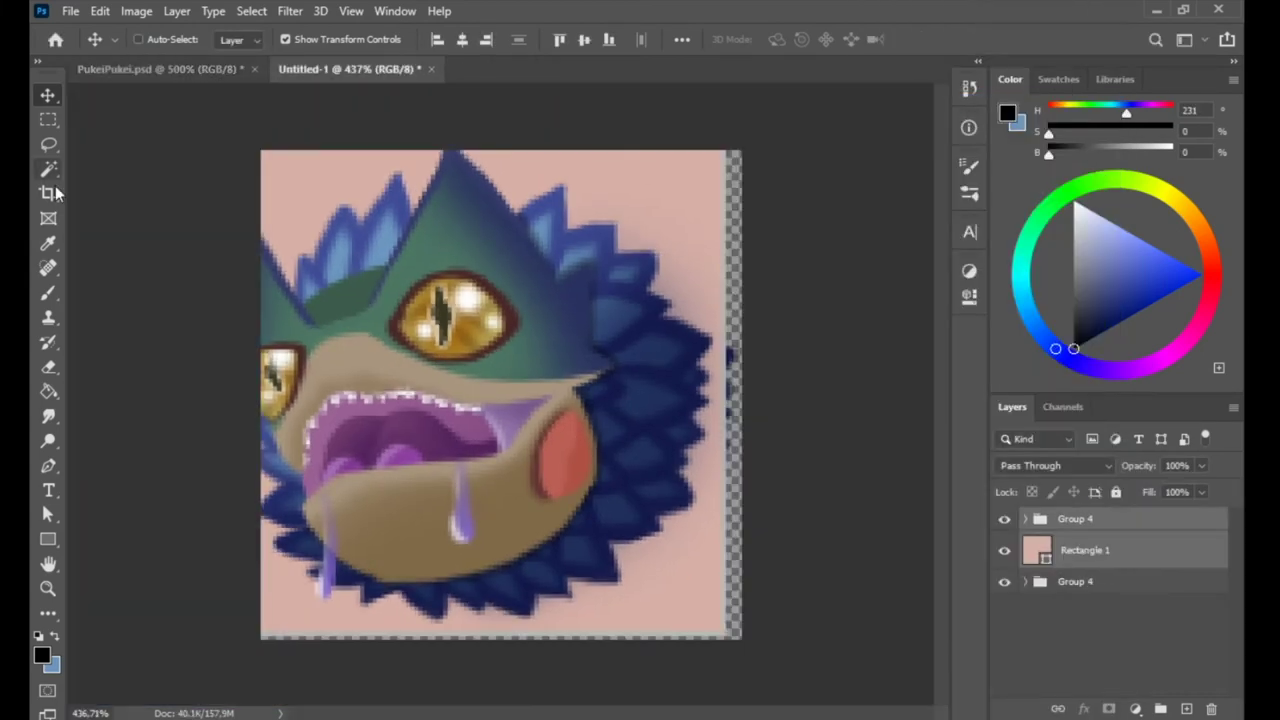
Crop Untitled-1 to the pink square and hide the pink Rectangle 1 backing
key(c)
drag(500, 672, 492, 686)
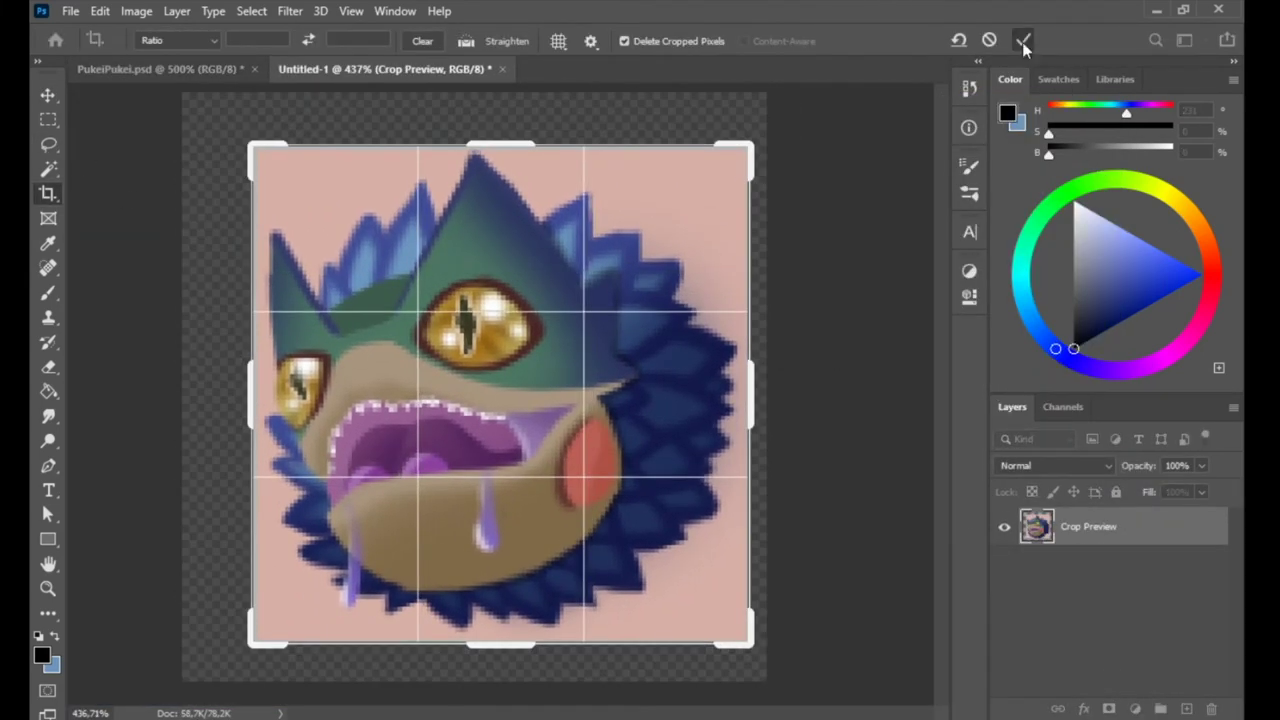
click(1023, 40)
click(1004, 550)
click(136, 11)
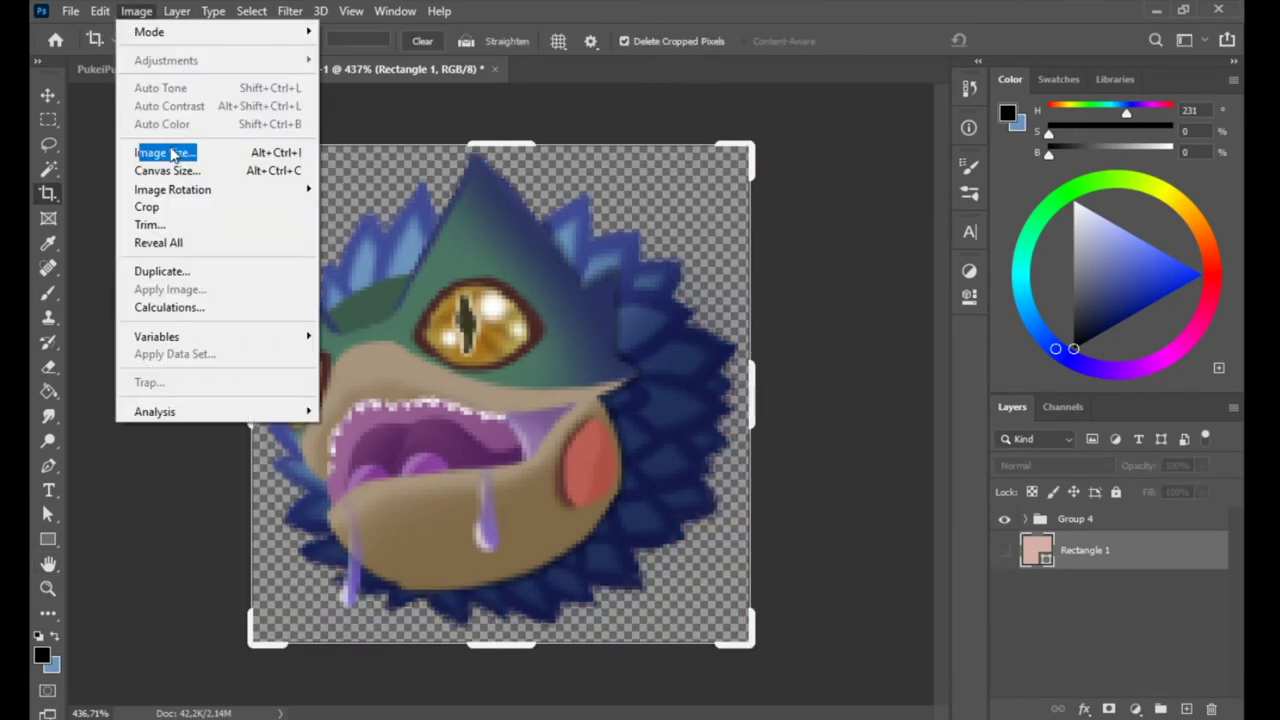
key(Escape)
key(h)
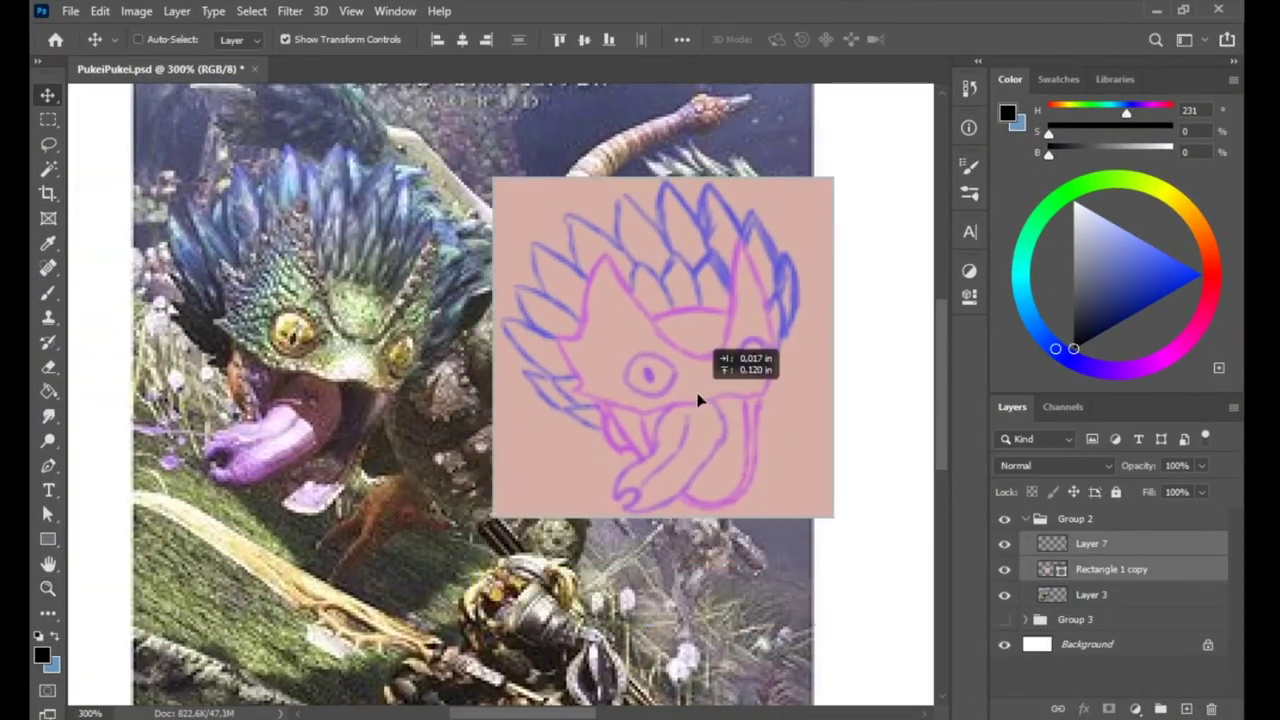
Reorder the sketch layer in Group 2, frame the second head, and paint a gold arc above the eye
drag(698, 400, 682, 414)
click(1090, 543)
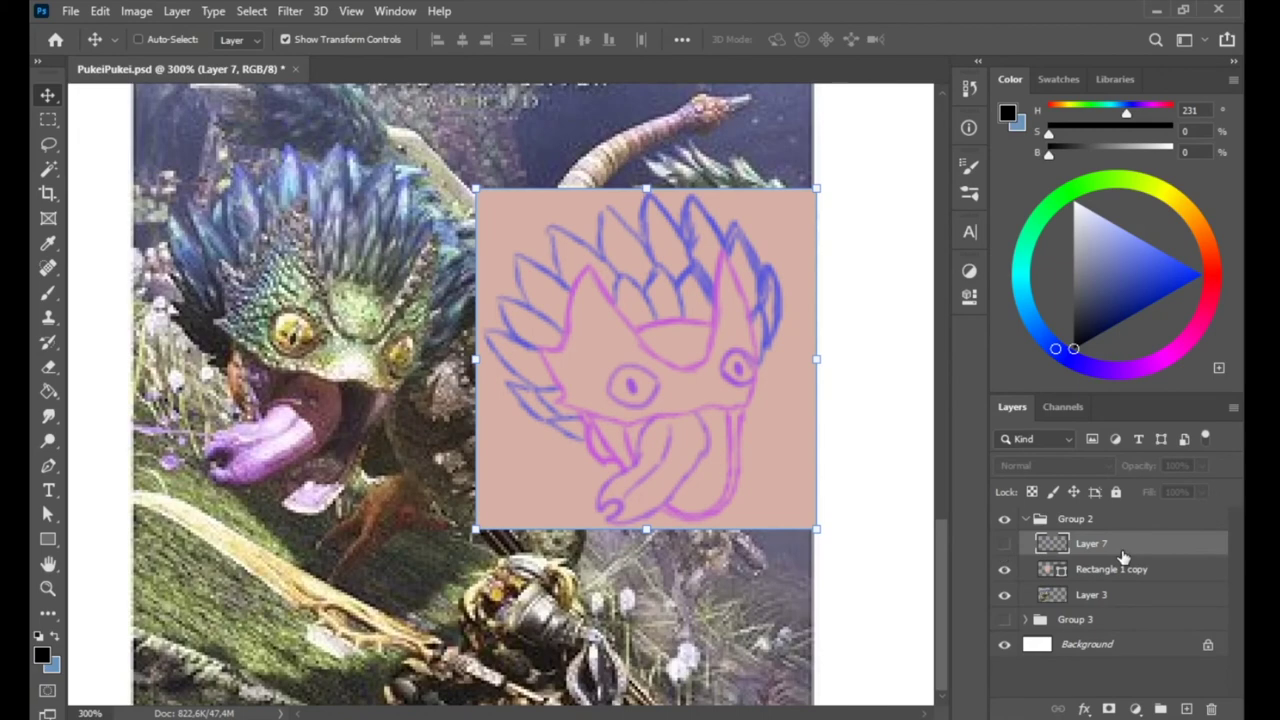
key(z)
alt+click(617, 413)
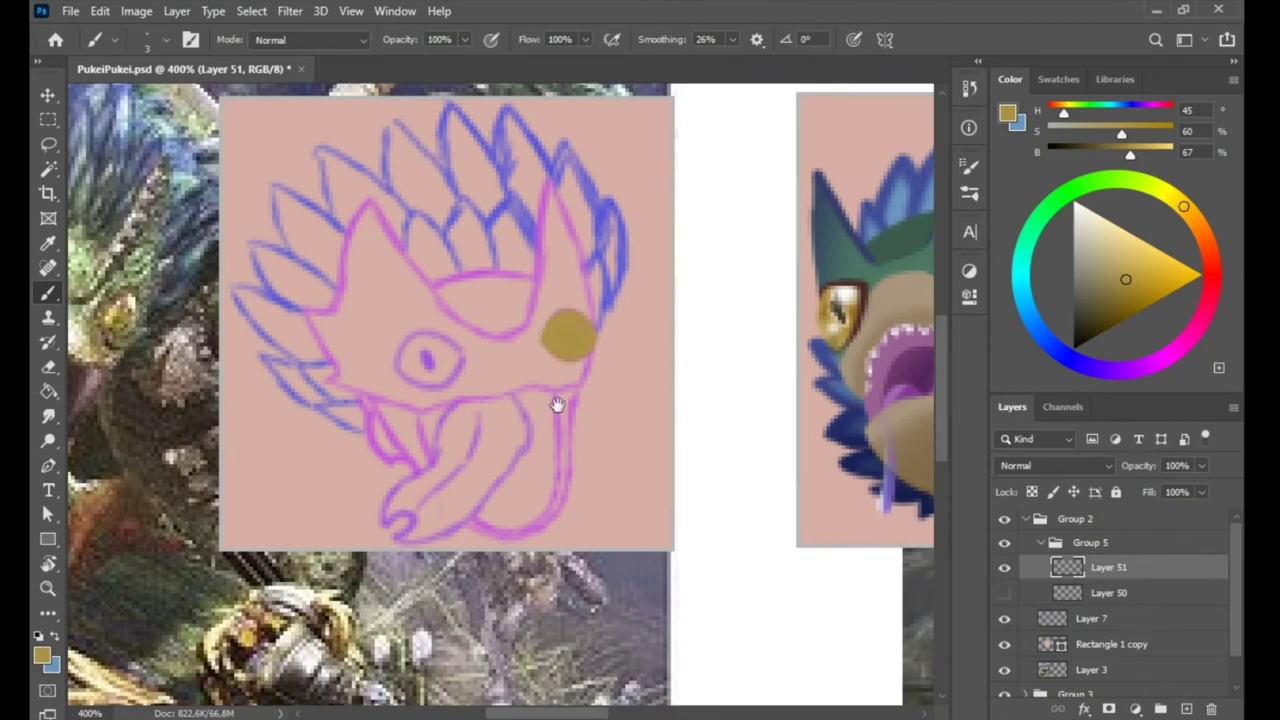
drag(557, 404, 695, 392)
drag(582, 302, 533, 327)
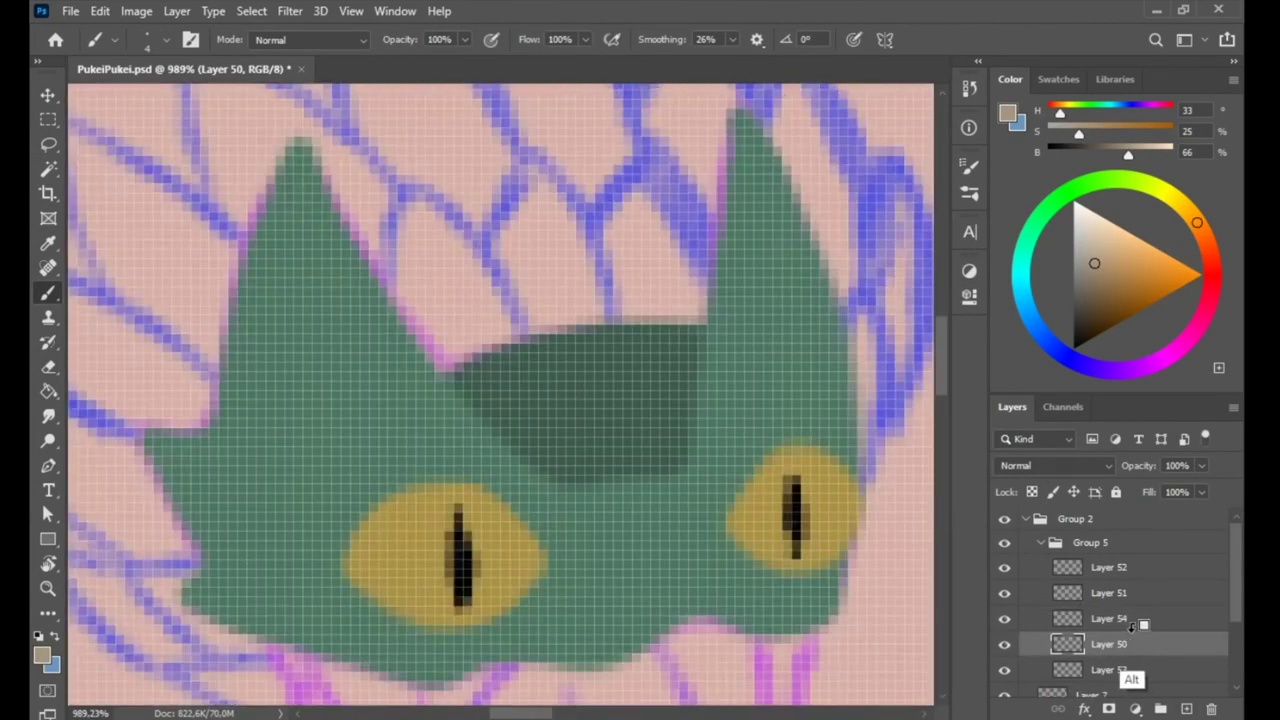
Clip a new layer to the green head shape and erase excess paint on it
alt+click(1133, 626)
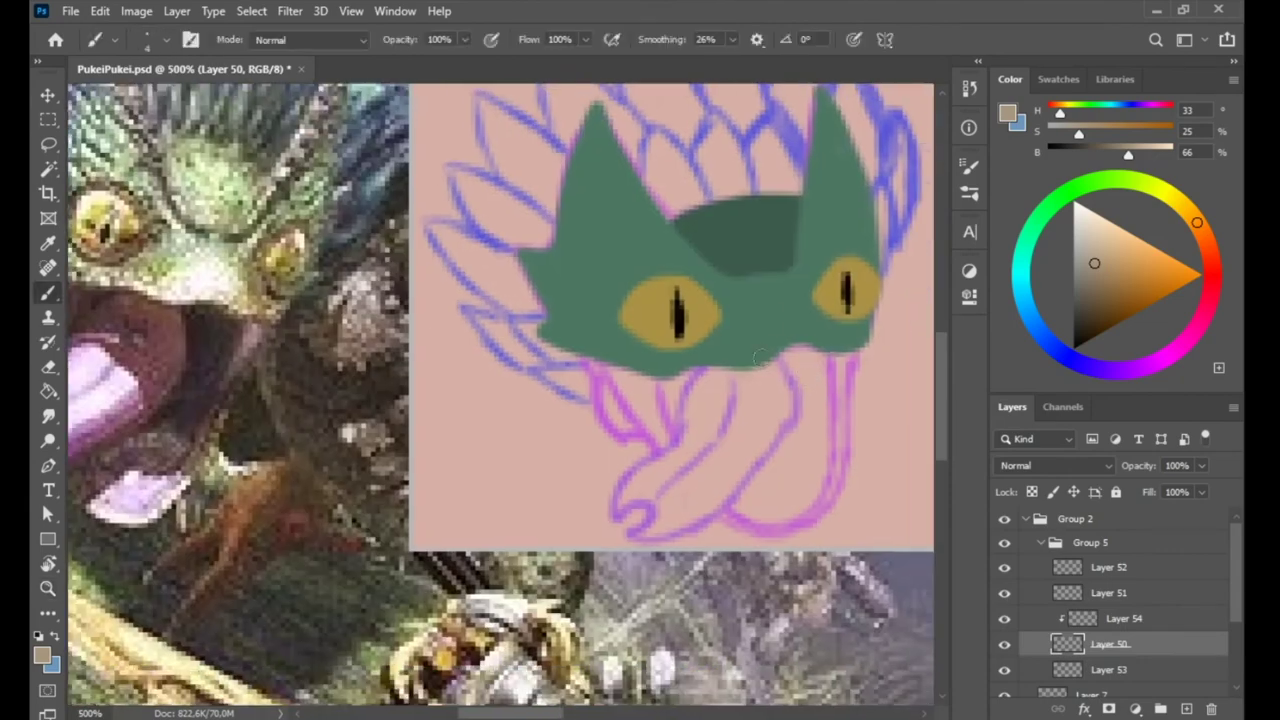
click(1085, 618)
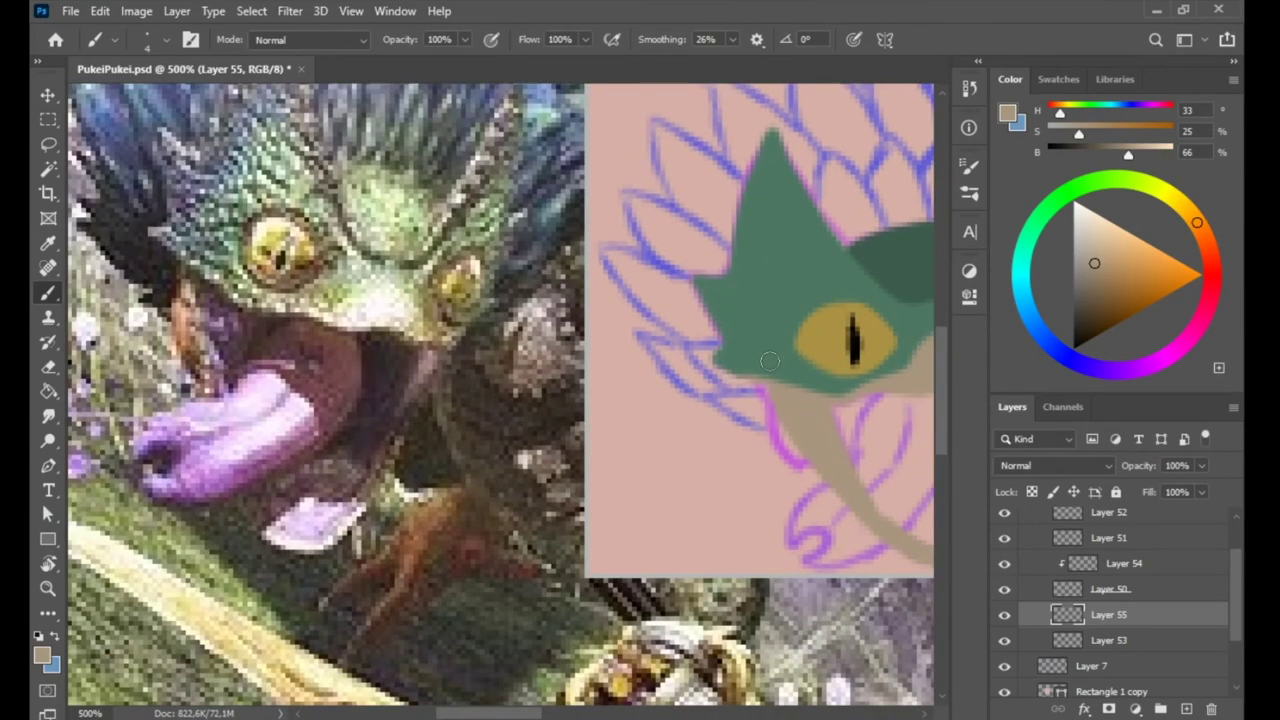
key(e)
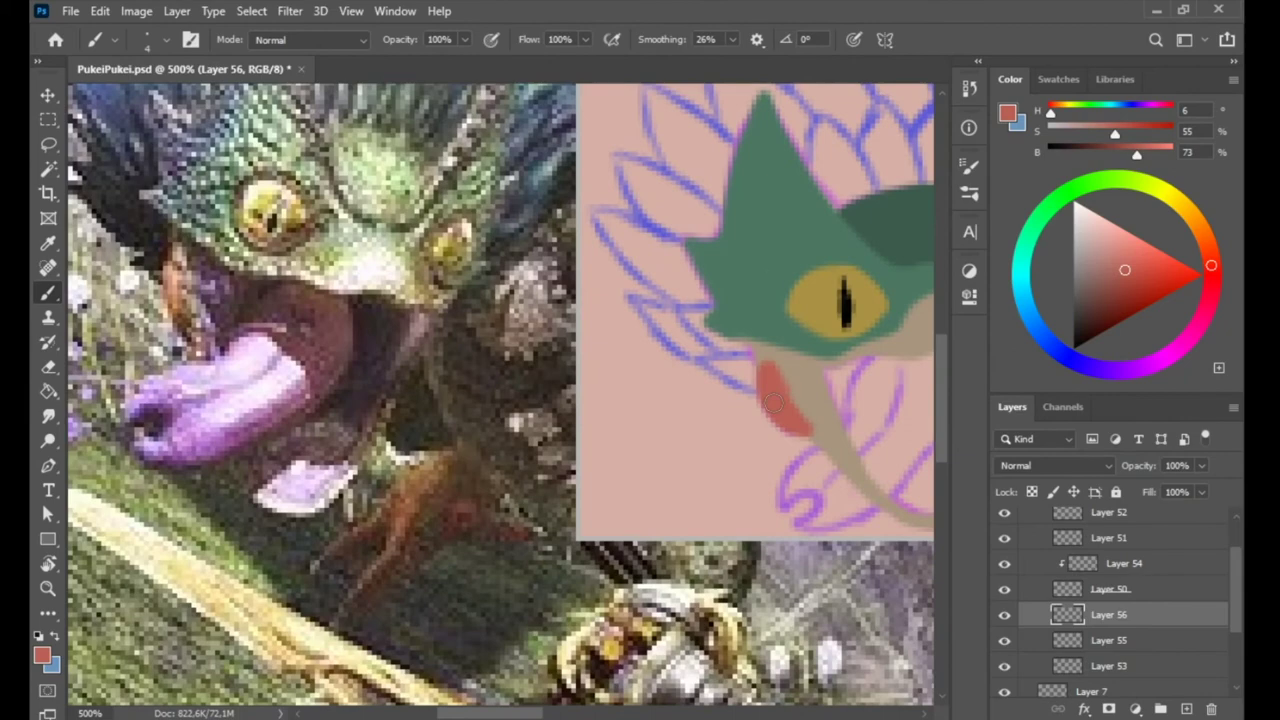
key(e)
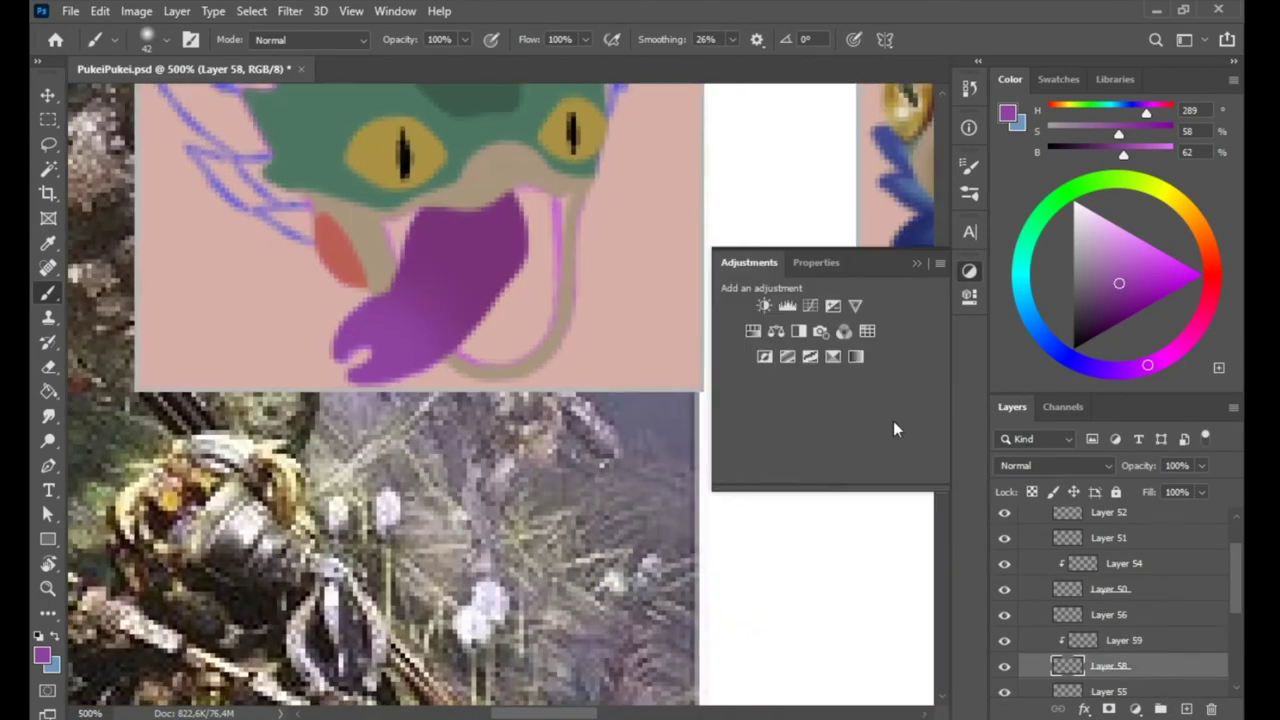
Shift the purple tongue's hue and lightness, then view both heads side by side
drag(839, 425, 851, 425)
drag(848, 357, 855, 358)
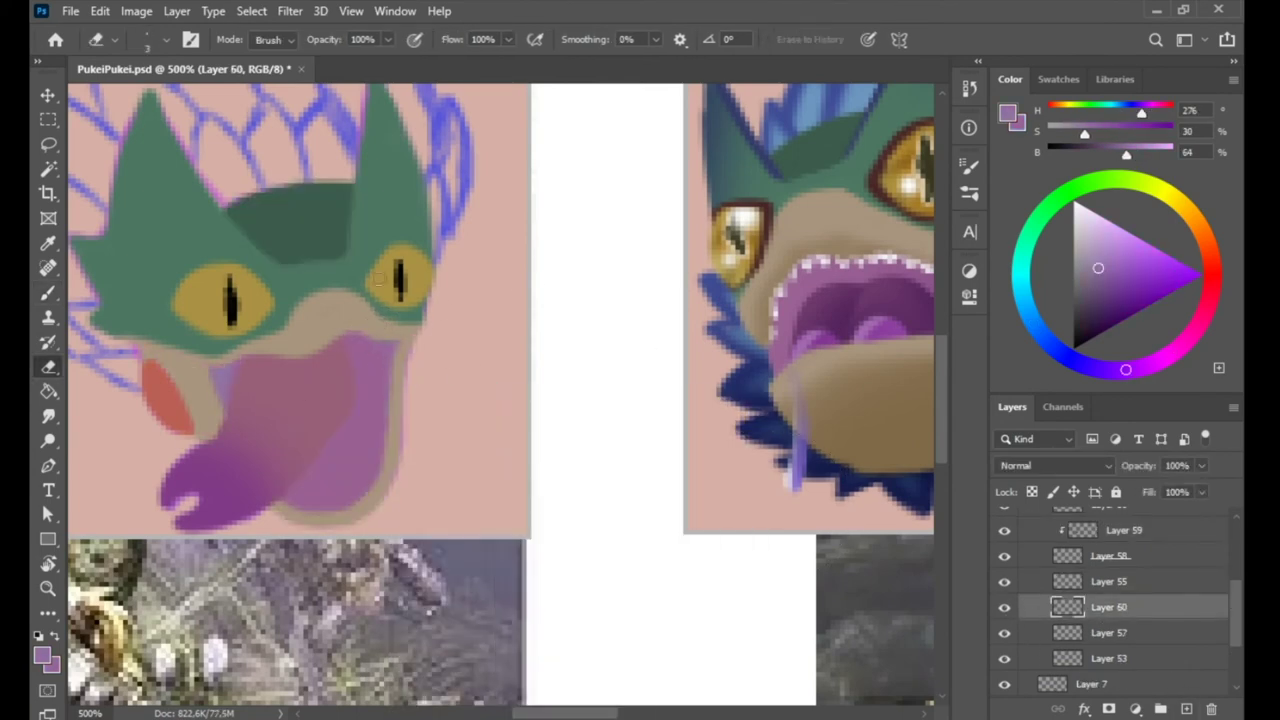
drag(155, 470, 700, 585)
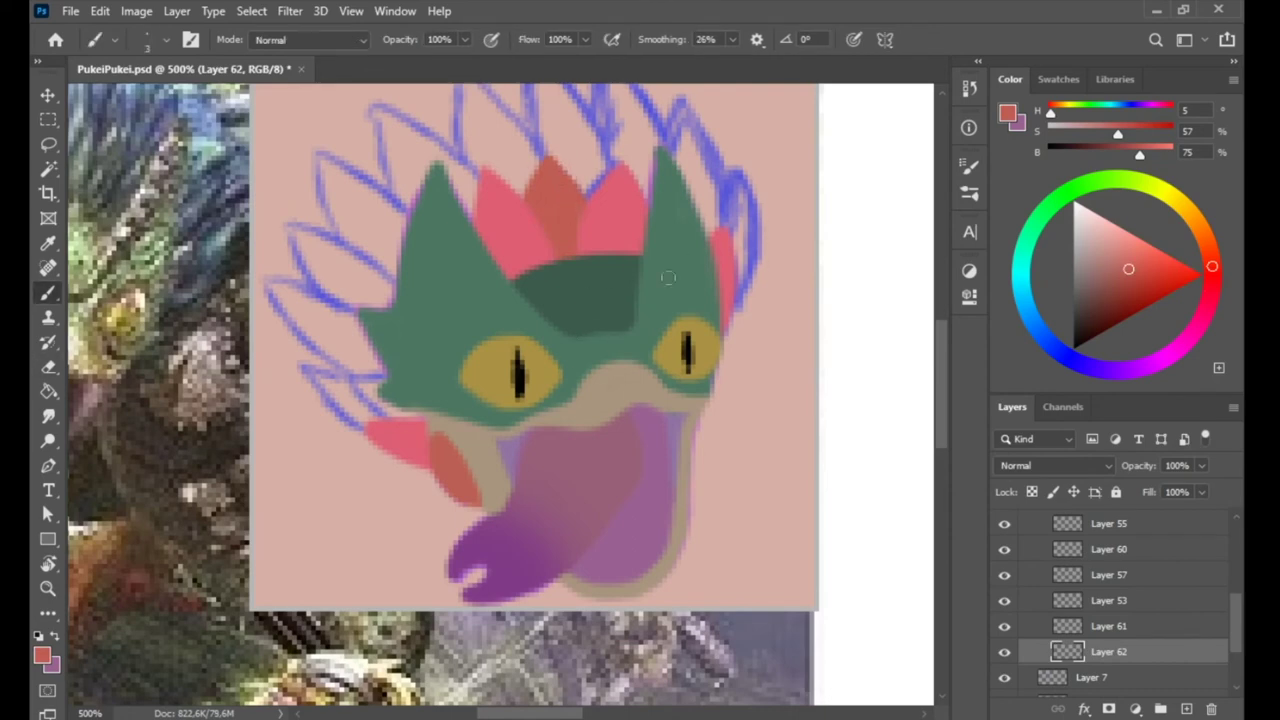
Paint red and orange feather spikes around the second head, undoing part of the orange centre spike
drag(352, 385, 383, 368)
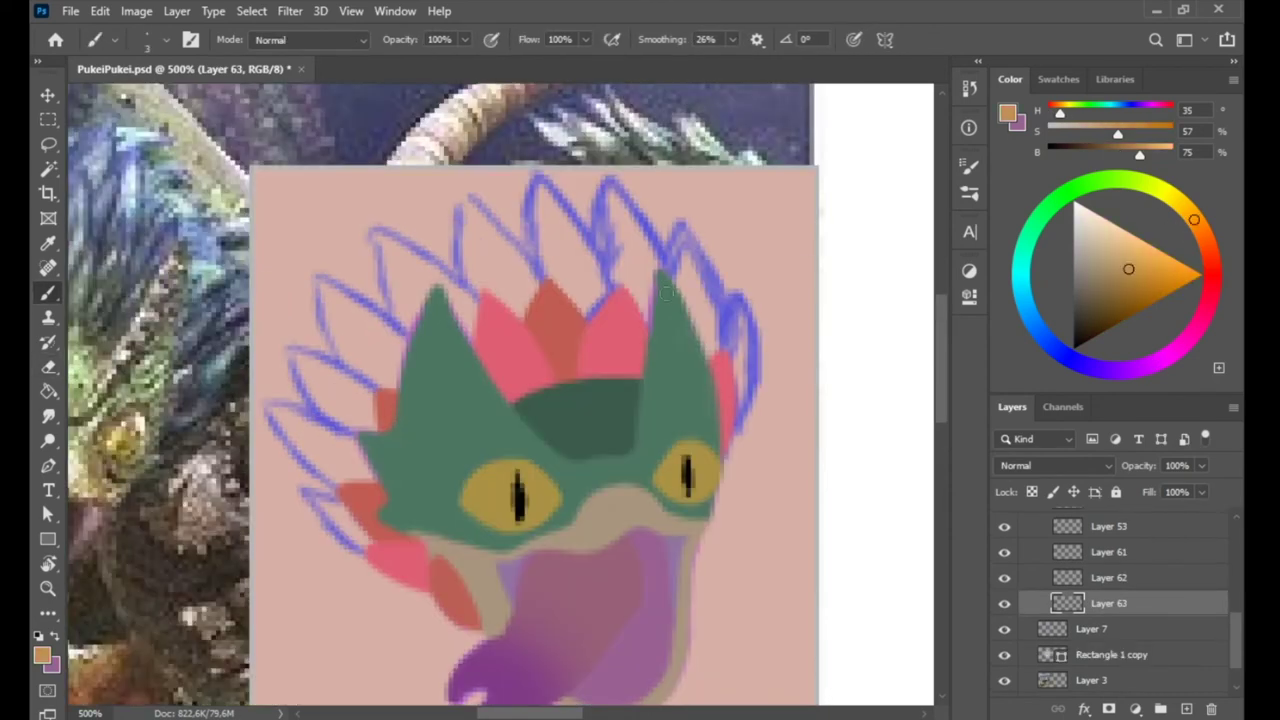
drag(665, 290, 712, 345)
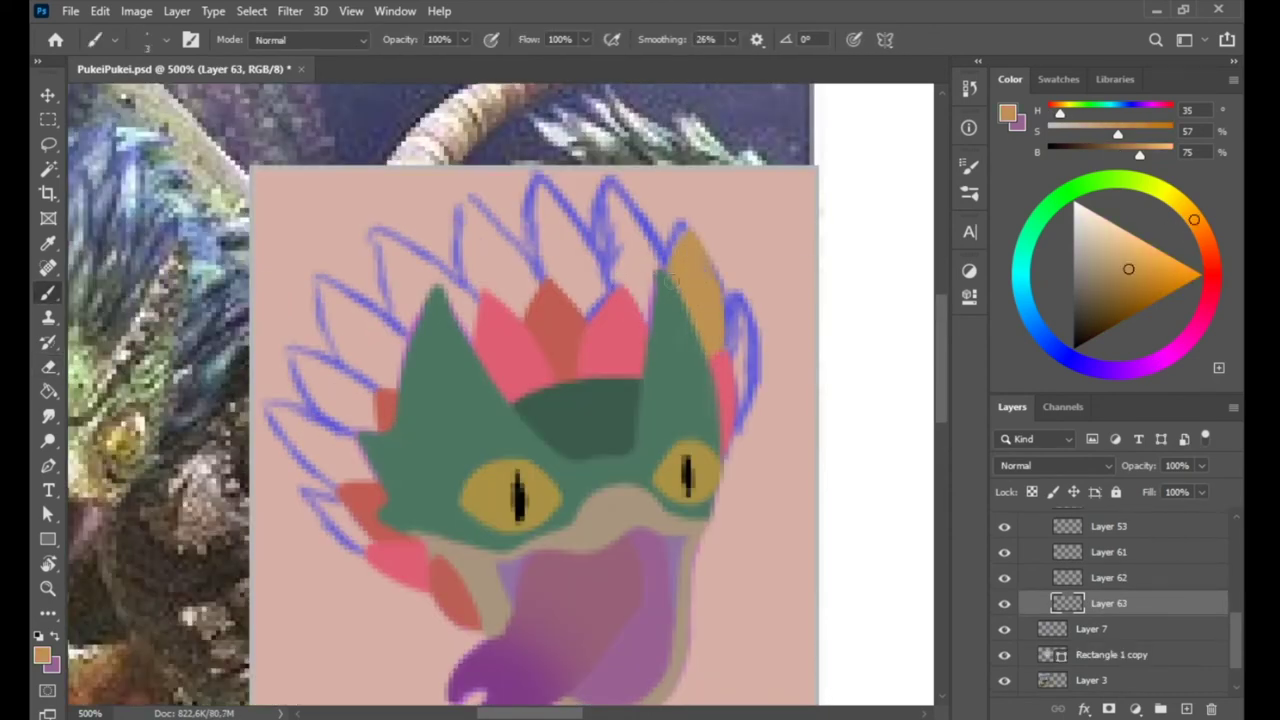
key(ctrl+z)
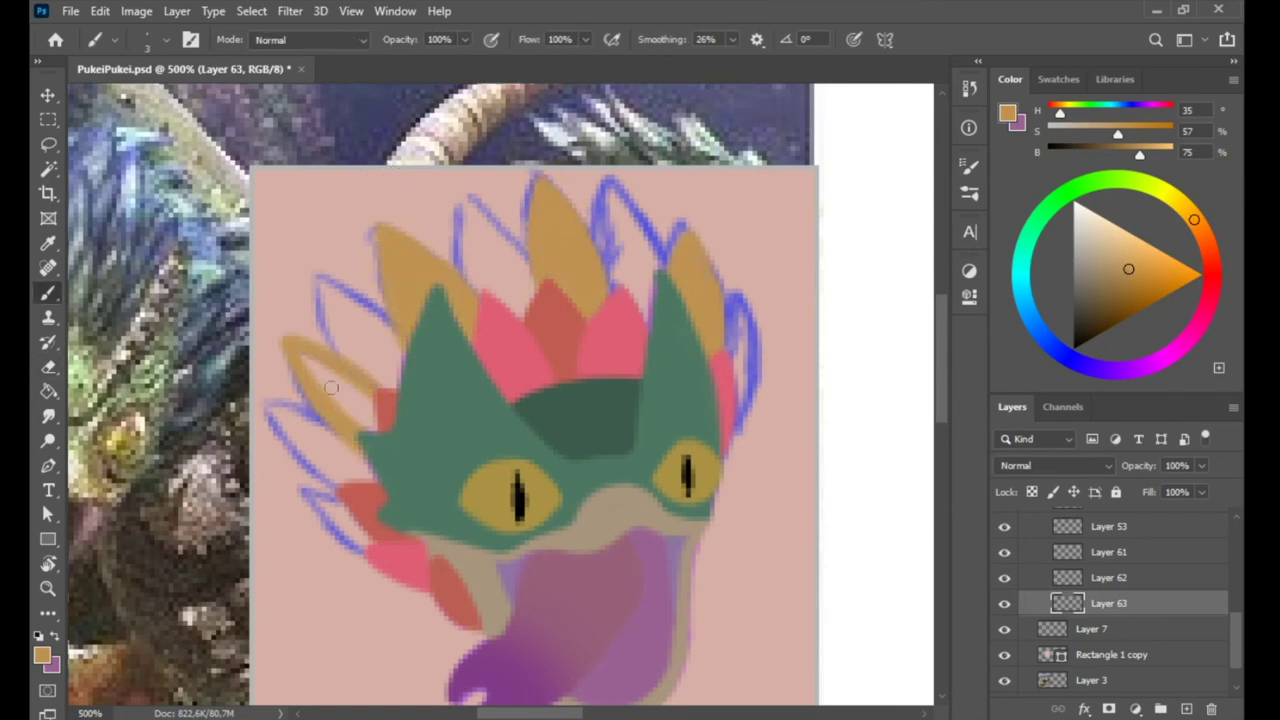
scroll(333, 384, down, 3)
drag(345, 438, 296, 385)
Paint pale yellow spikes over the blue sketch on a new layer
click(1186, 708)
drag(1194, 219, 1178, 202)
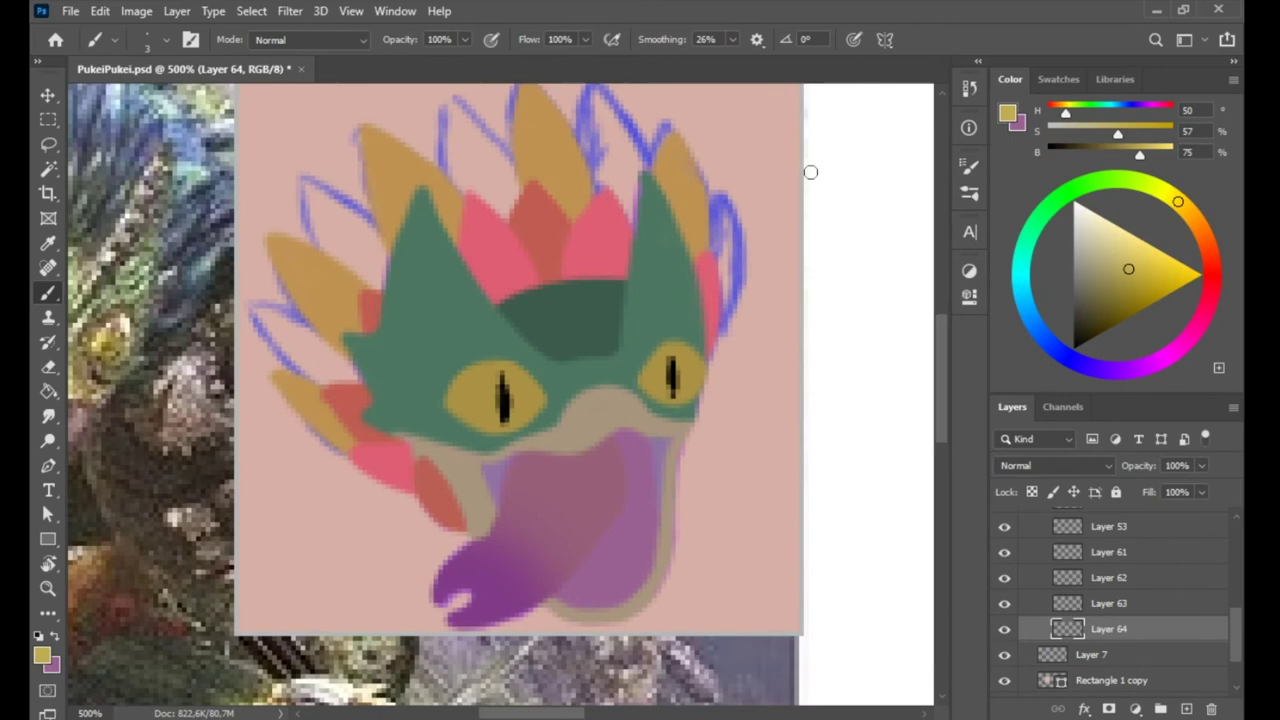
scroll(713, 261, up, 2)
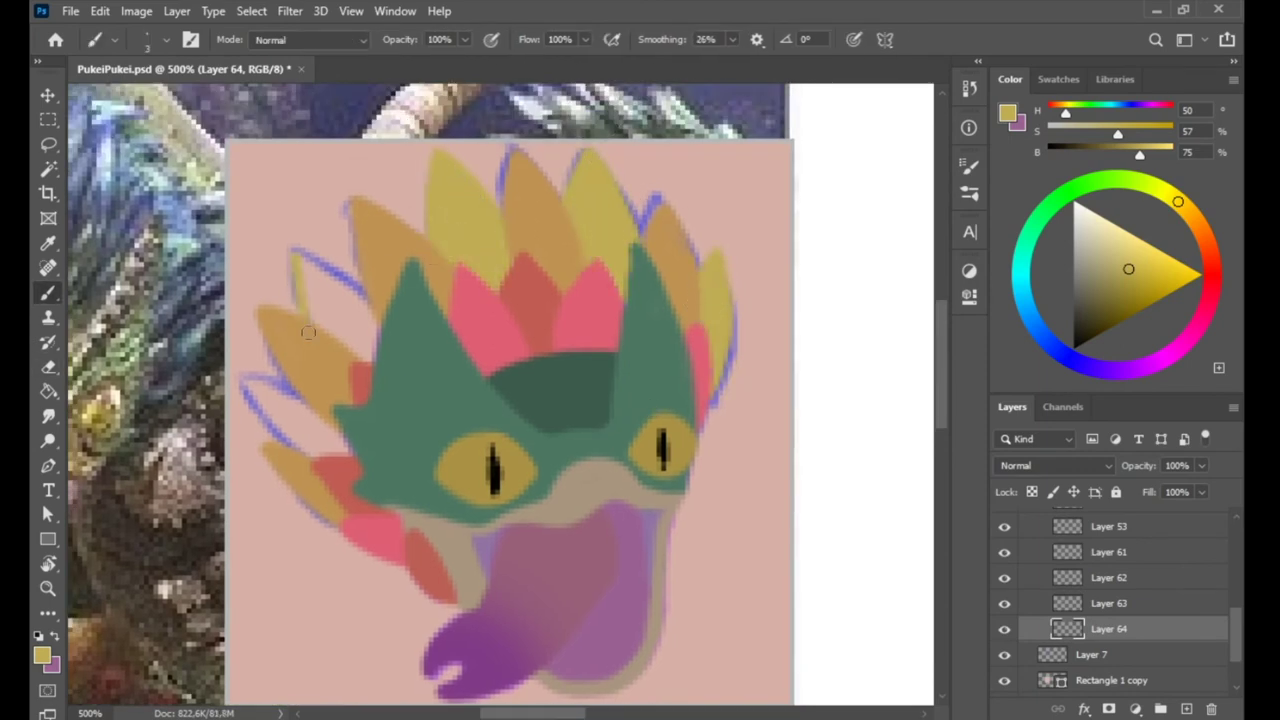
drag(300, 440, 253, 380)
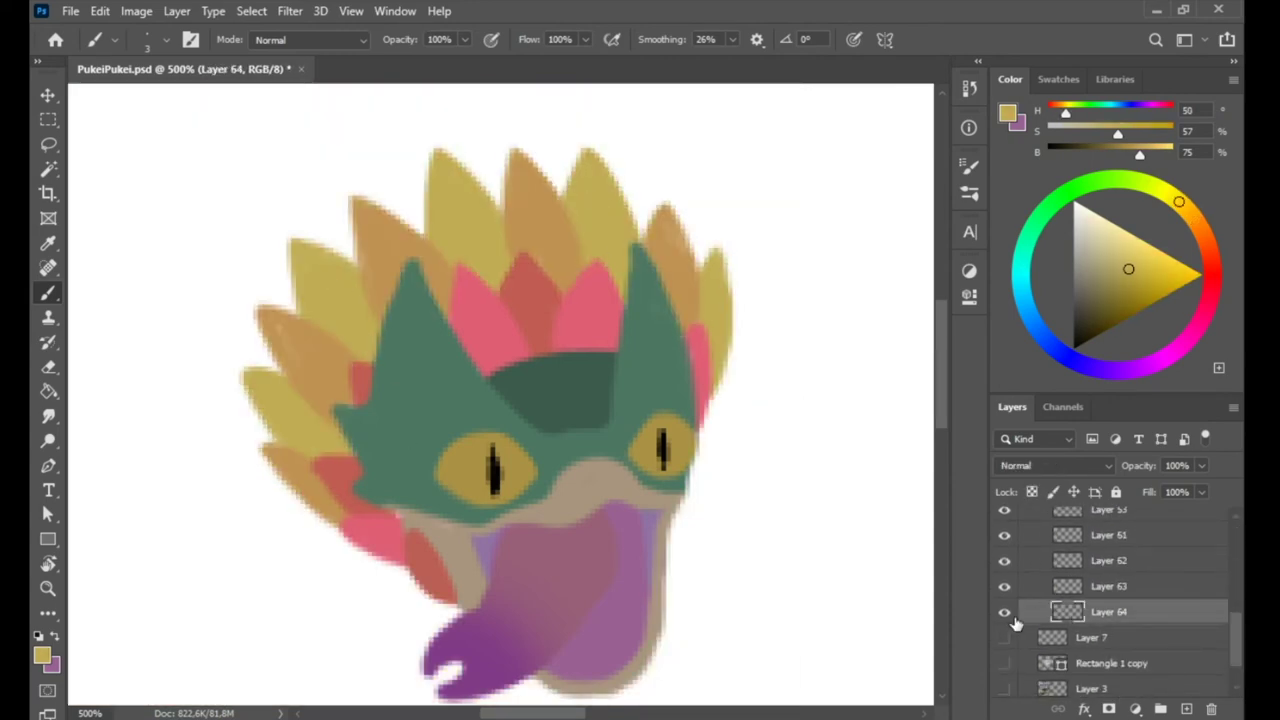
Toggle the red, orange, pink and pale yellow spike layers to compare them, then pick the layer to shade
click(1004, 612)
alt+click(283, 326)
click(1004, 586)
click(1108, 560)
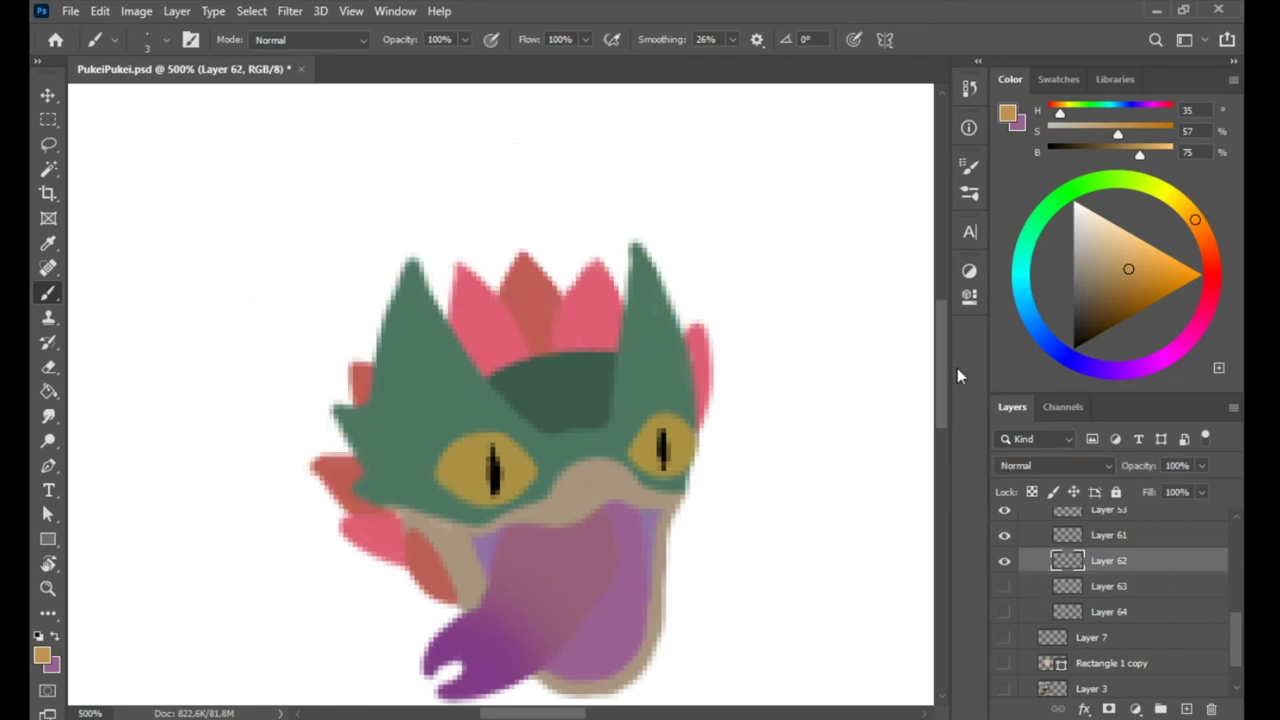
click(1004, 560)
click(1108, 535)
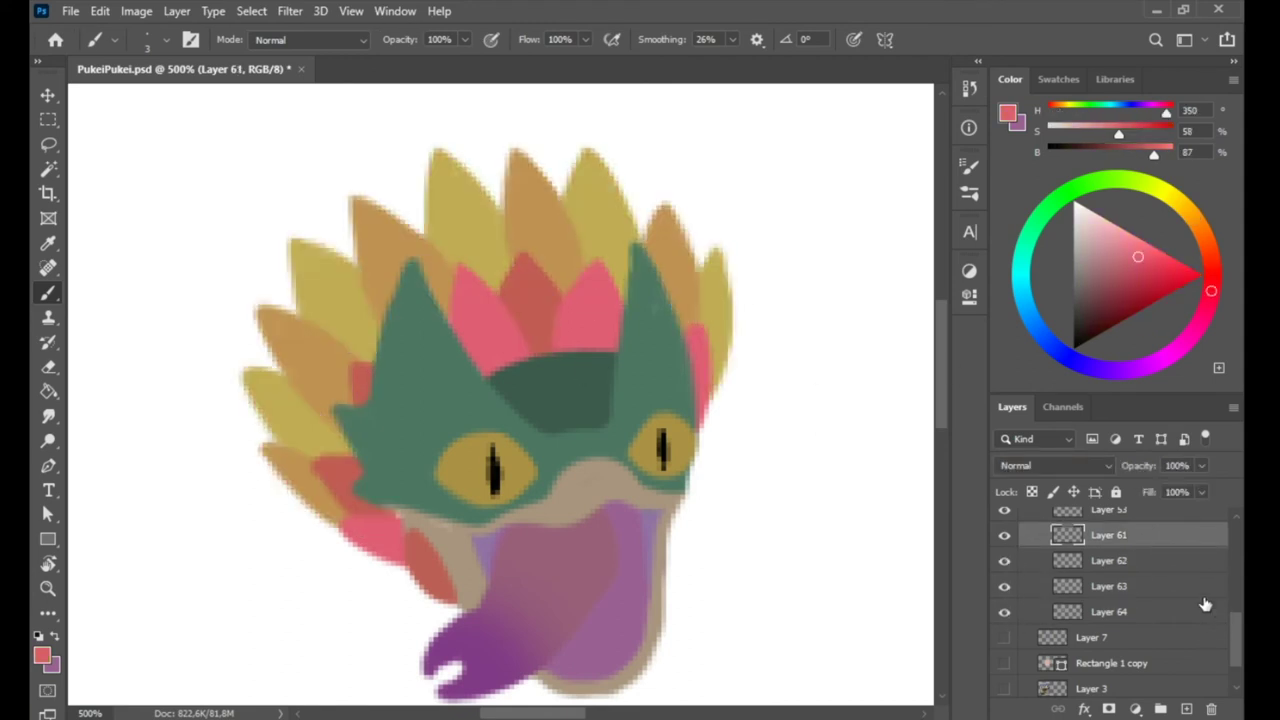
click(1108, 611)
alt+click(443, 162)
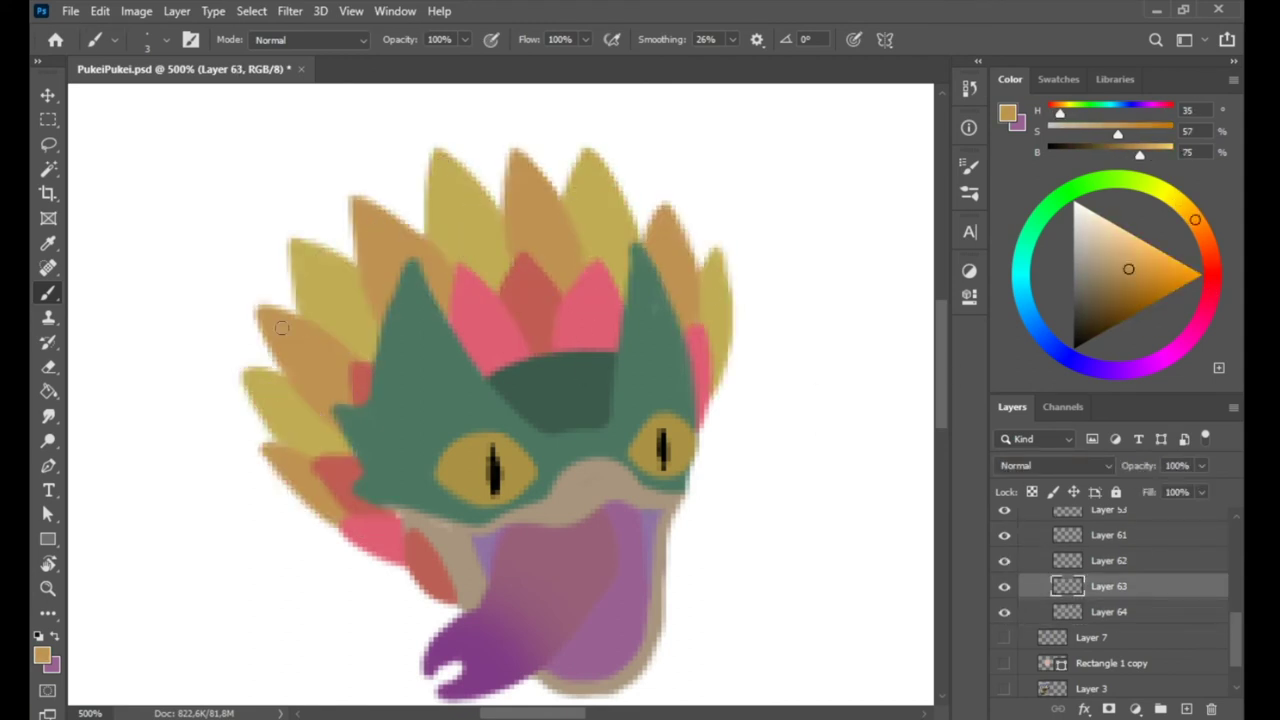
ctrl+click(653, 414)
alt+click(420, 295)
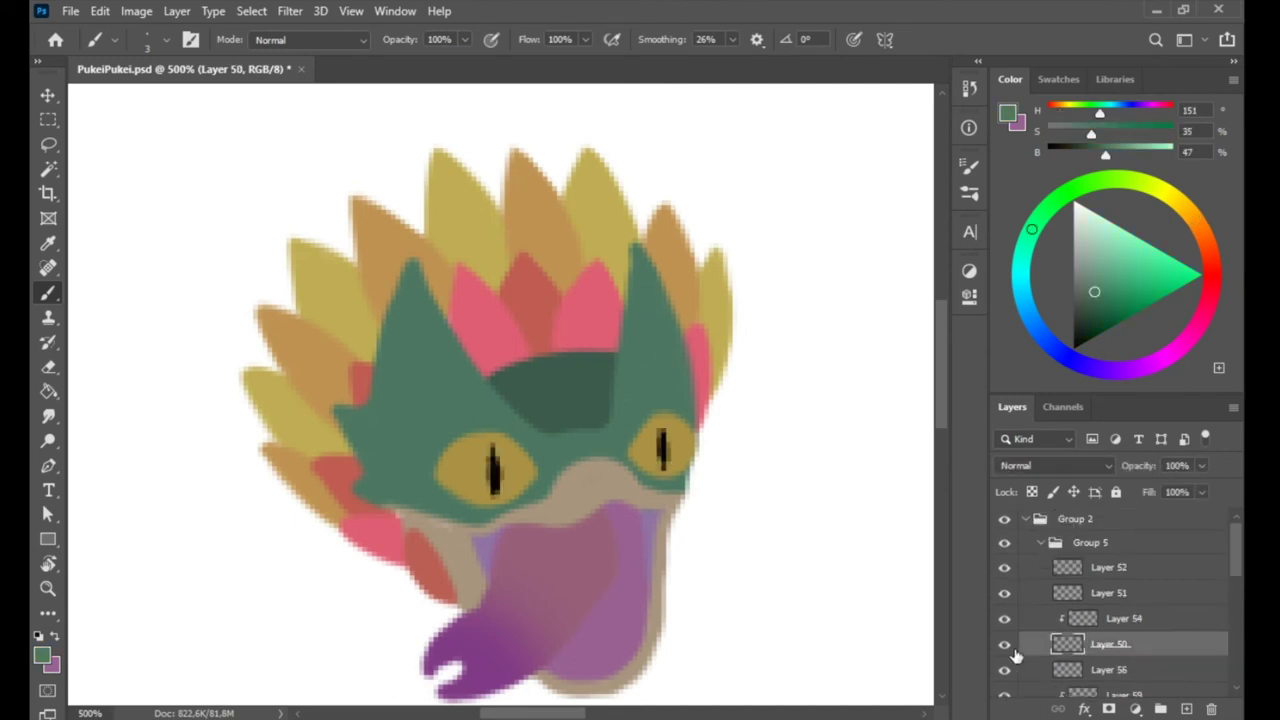
ctrl+click(375, 505)
ctrl+click(563, 466)
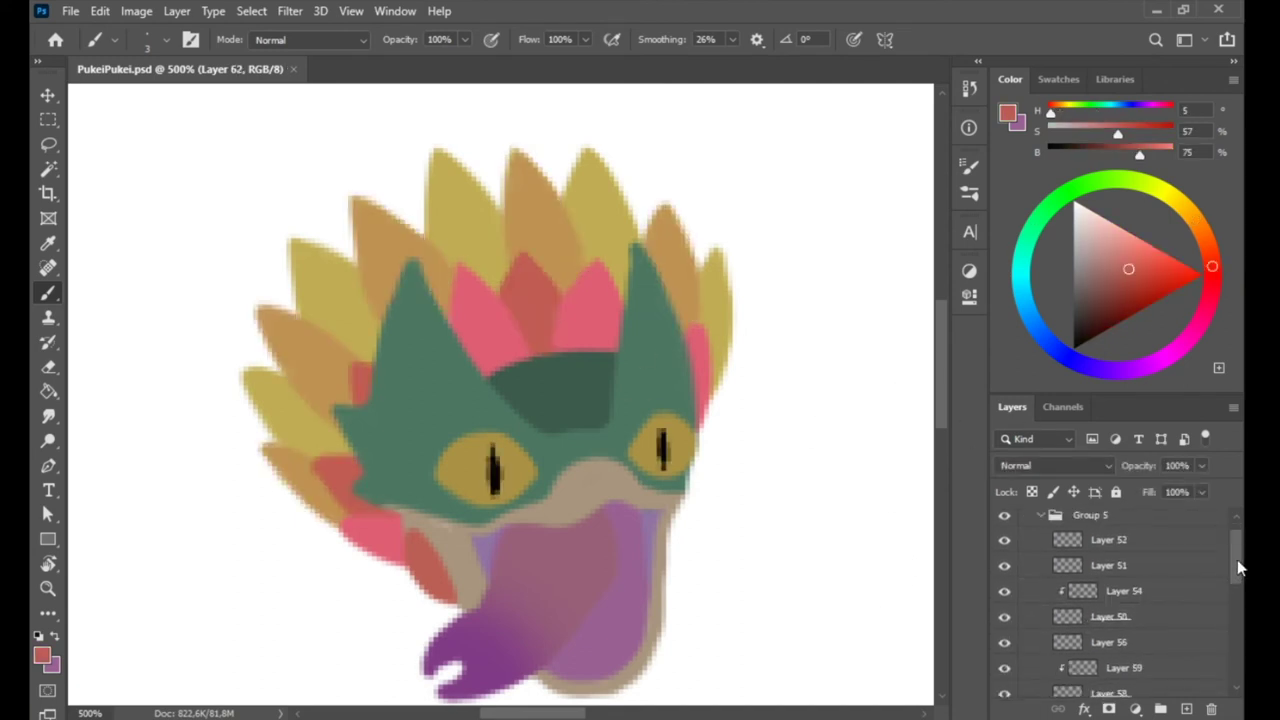
alt+click(563, 466)
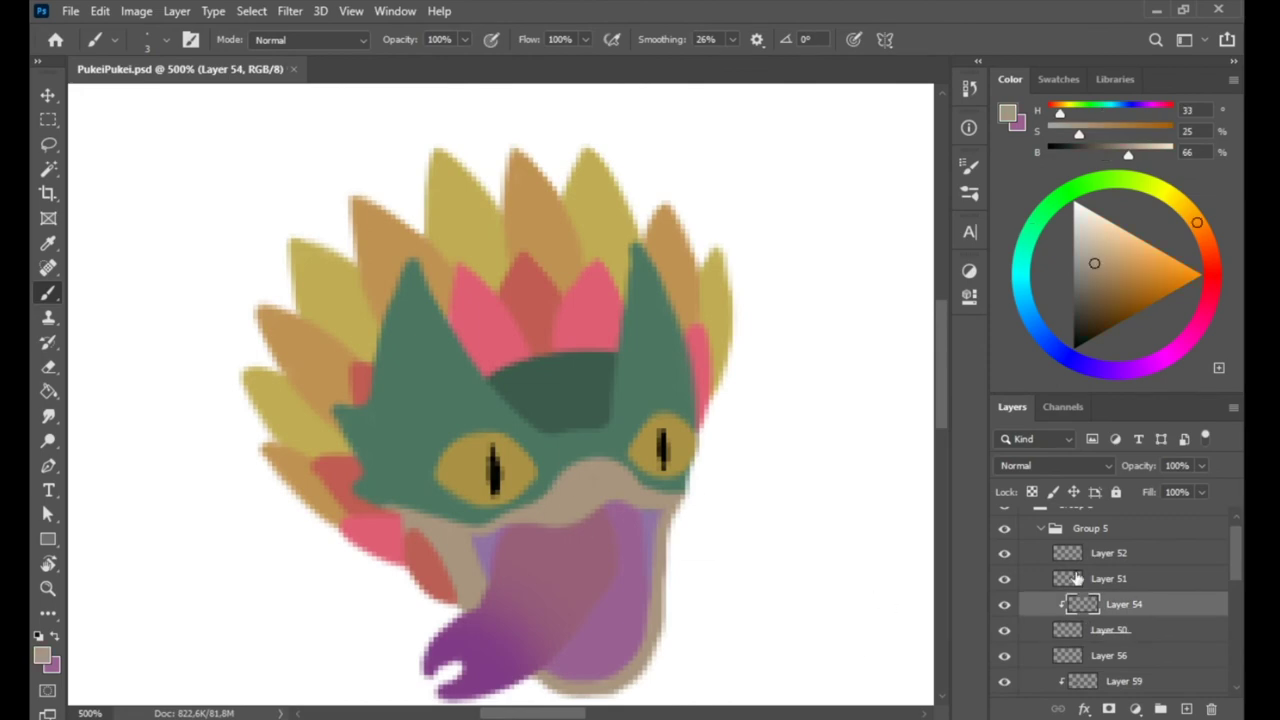
Shade the eyes with darker gold on a clipped layer using a size 10 soft brush, blended as Hard Light
alt+click(808, 357)
key(ctrl+shift+alt+n)
right_click(758, 226)
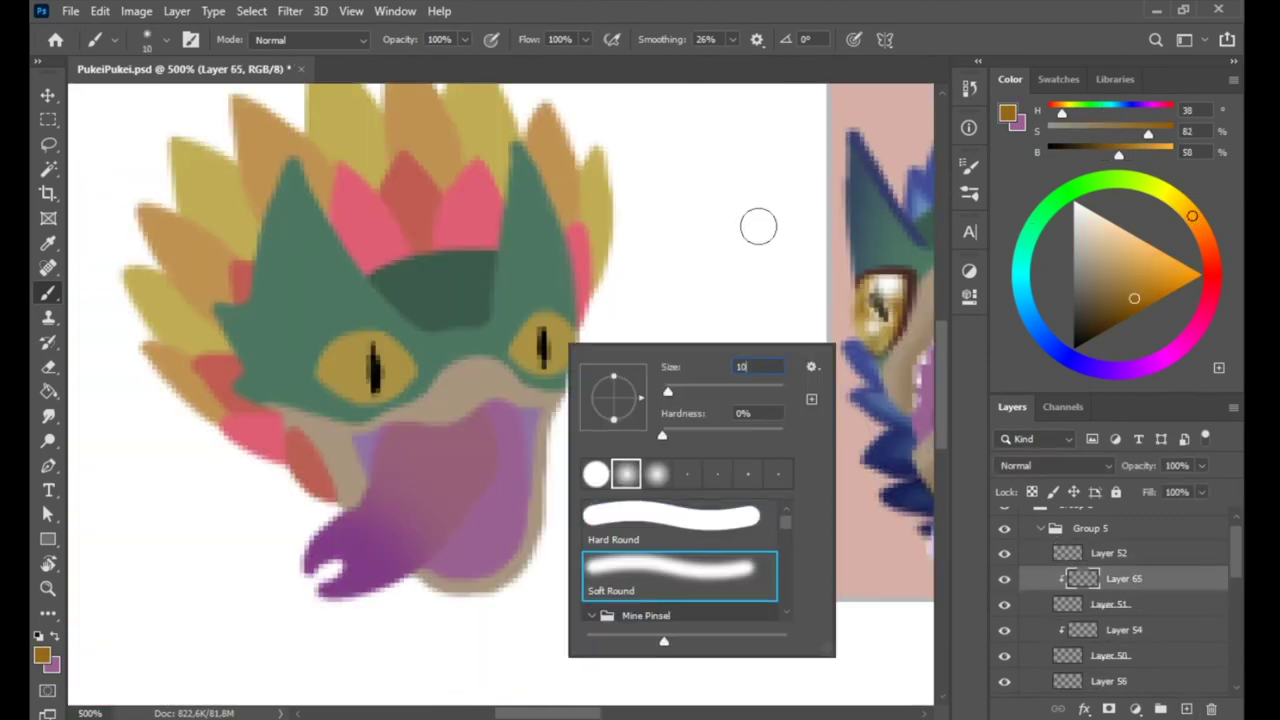
text(10)
key(Return)
alt+click(565, 373)
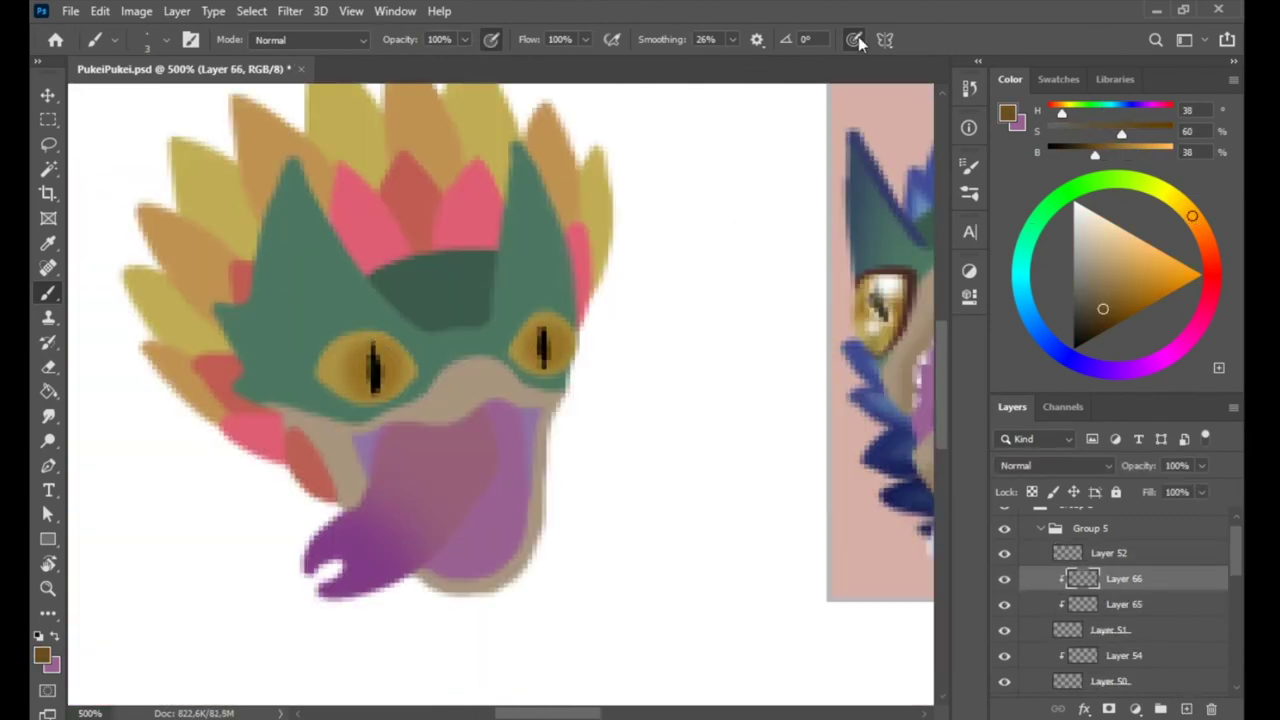
drag(565, 373, 400, 410)
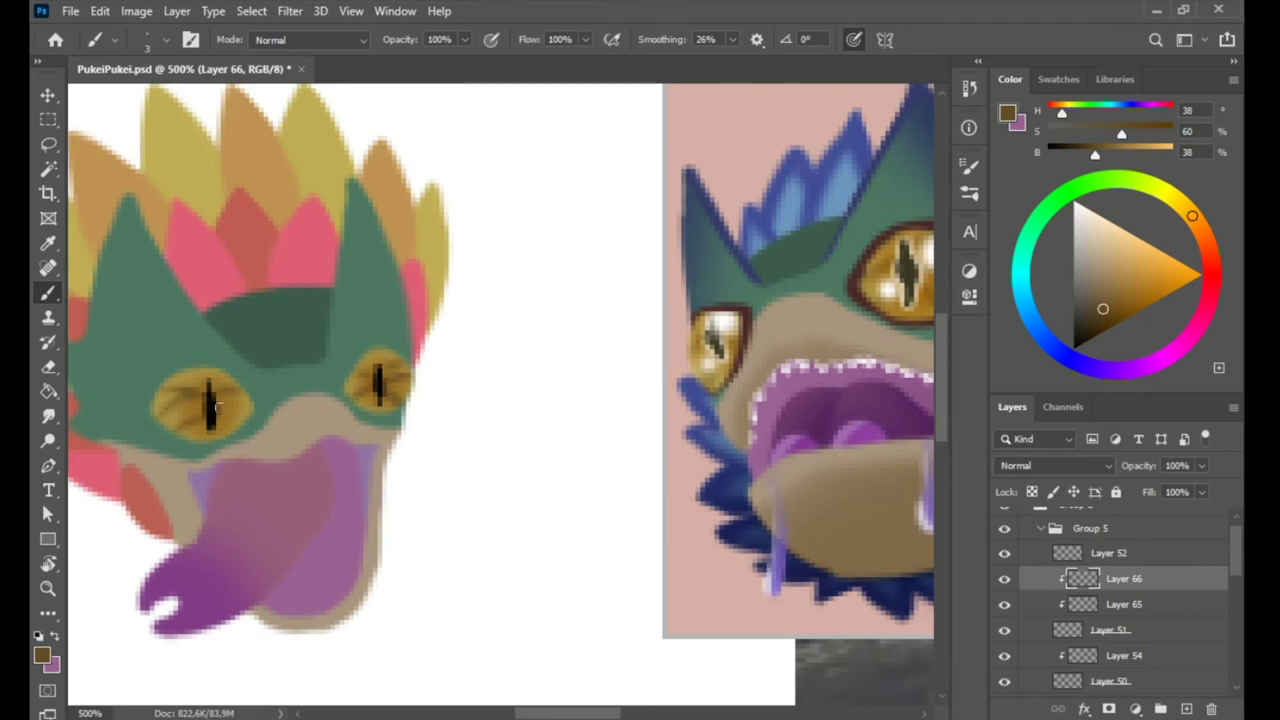
click(1055, 465)
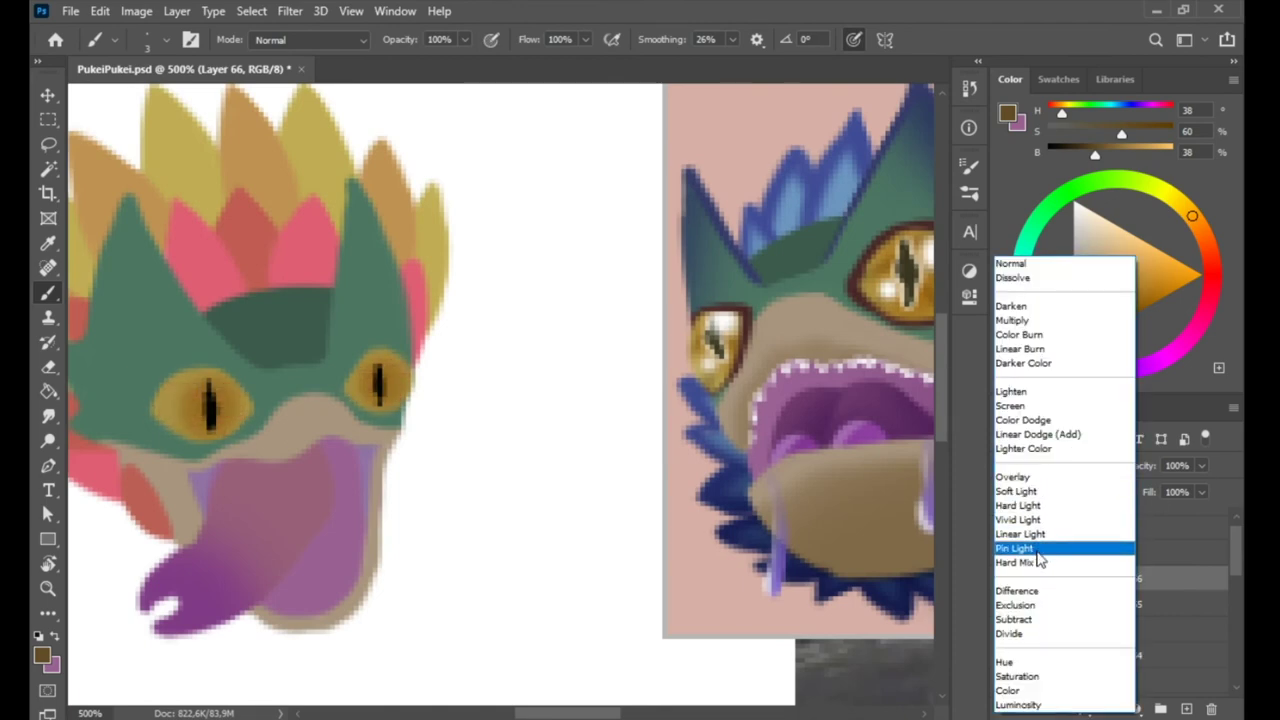
click(1060, 505)
mouse_move(775, 437)
mouse_down()
mouse_move(693, 447)
mouse_move(864, 395)
mouse_up()
Add a white highlight layer clipped to the eyes, plus another new layer
key(ctrl+shift+alt+n)
key(x)
ctrl+click(470, 332)
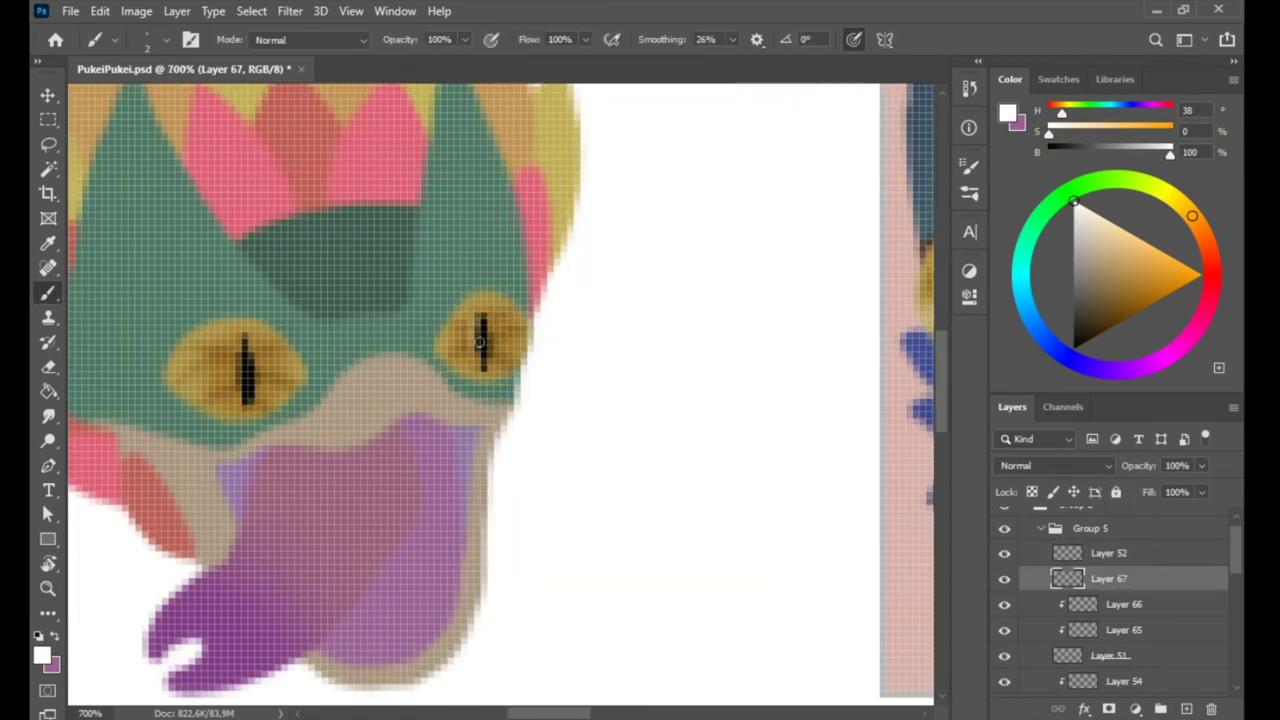
alt+click(425, 405)
alt+click(425, 405)
alt+click(425, 405)
alt+click(1160, 566)
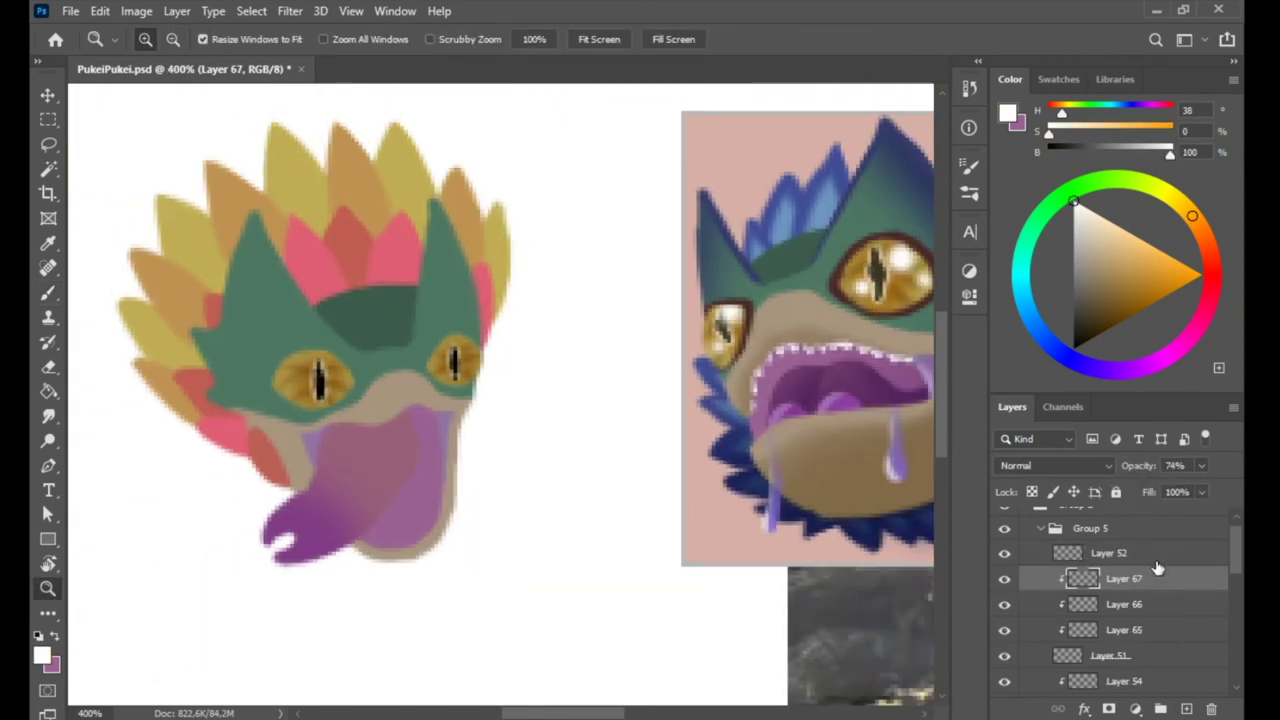
key(ctrl+shift+alt+n)
key(b)
right_click(625, 390)
key(Escape)
drag(523, 566, 565, 530)
Group the eye layers with Ctrl+G and start a clipped eye-rim layer in dark brown
shift+click(1137, 656)
key(ctrl+g)
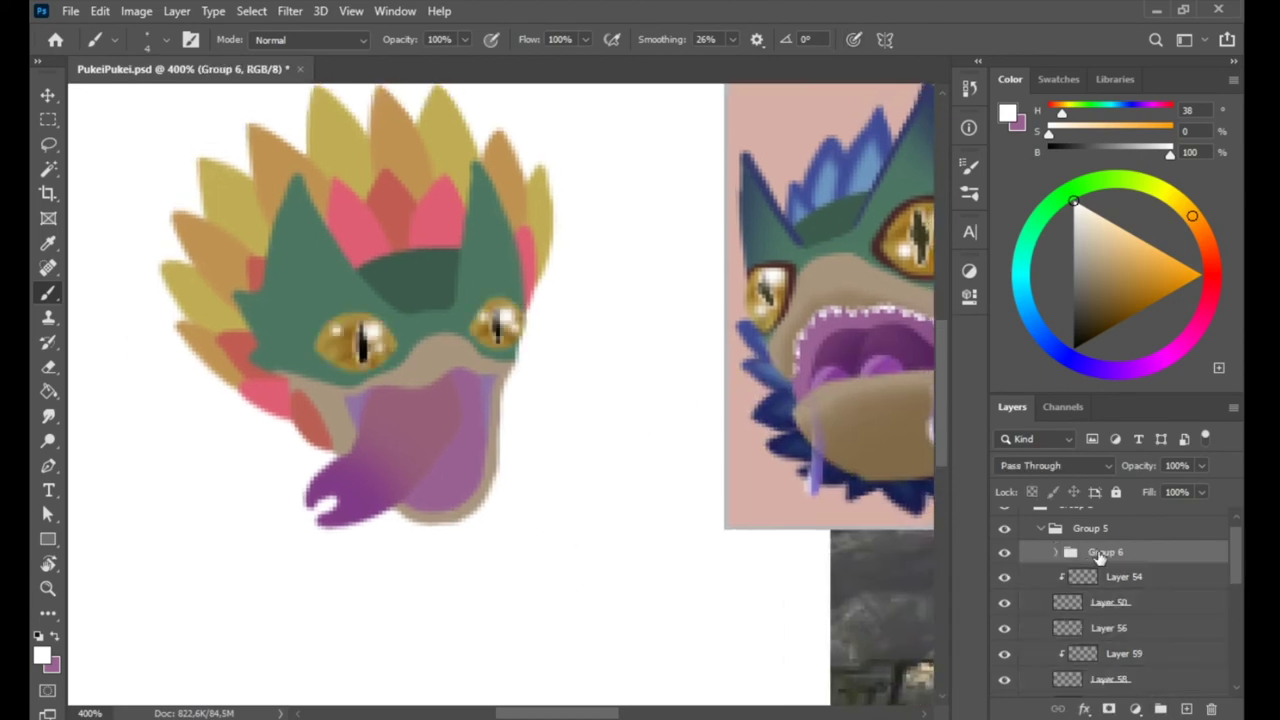
click(1030, 579)
key(ctrl+shift+alt+n)
key(ctrl+plus)
alt+click(510, 322)
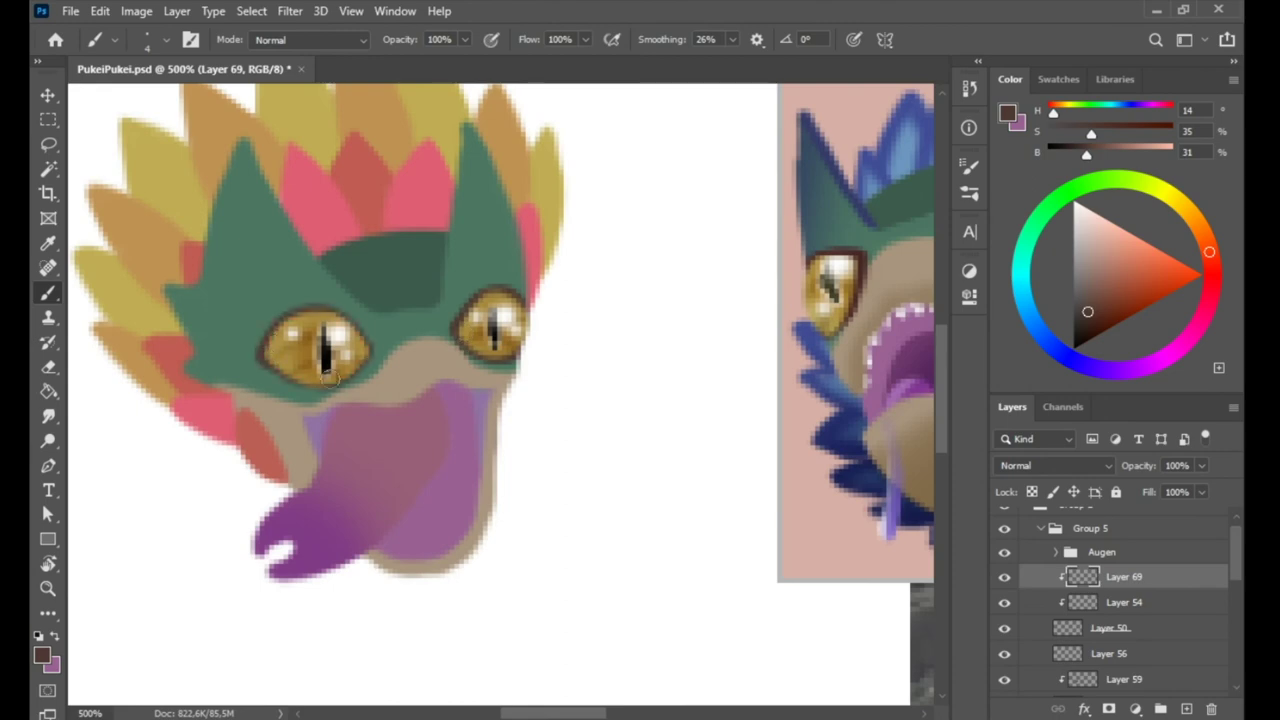
Shade both horns slate blue with a large soft round brush on a new clipped layer
key(ctrl+shift+alt+n)
alt+click(397, 362)
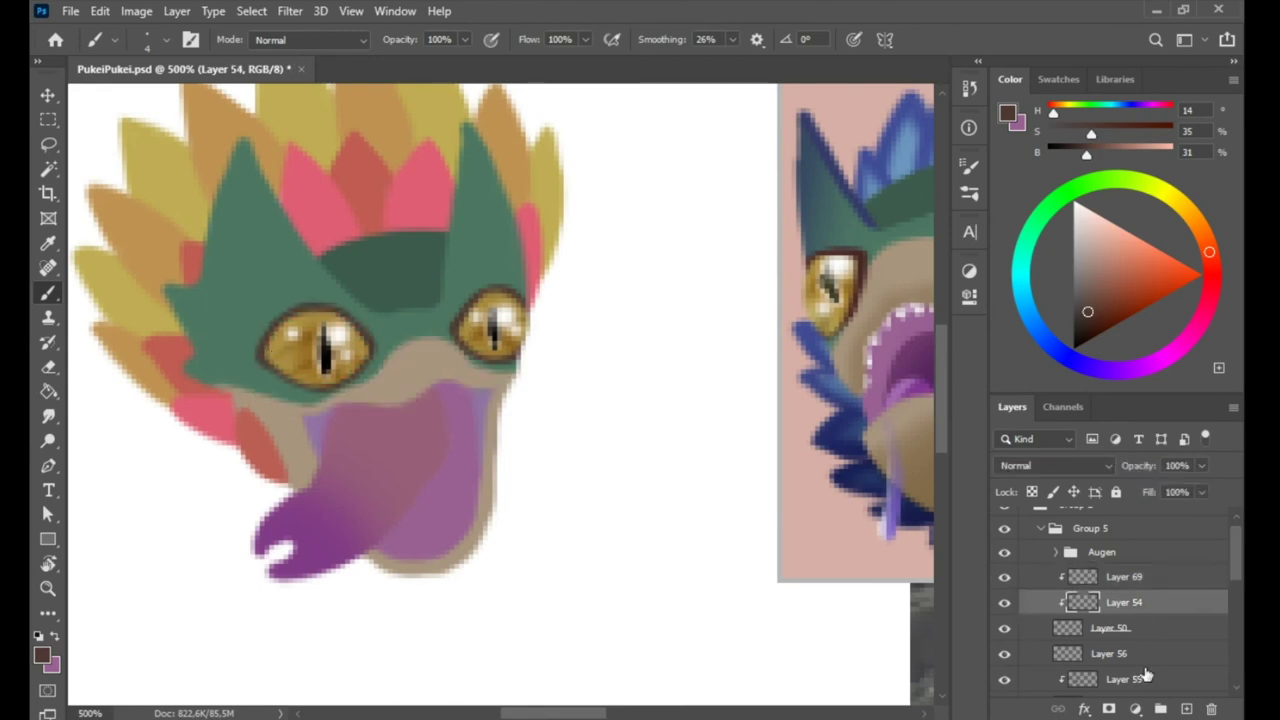
drag(662, 300, 737, 420)
right_click(715, 360)
click(814, 572)
drag(770, 500, 543, 500)
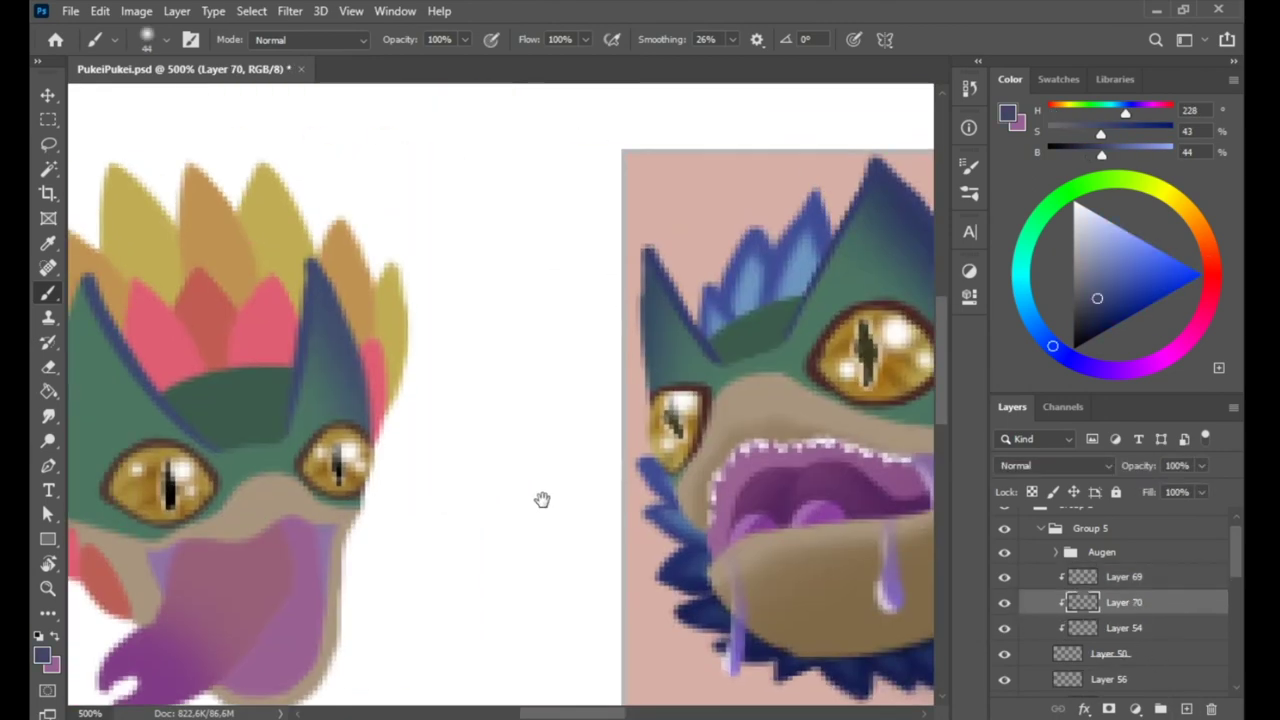
drag(240, 440, 230, 170)
Paint a tan band between the eyes and tongue on a new layer with a fine brush
drag(737, 586, 647, 481)
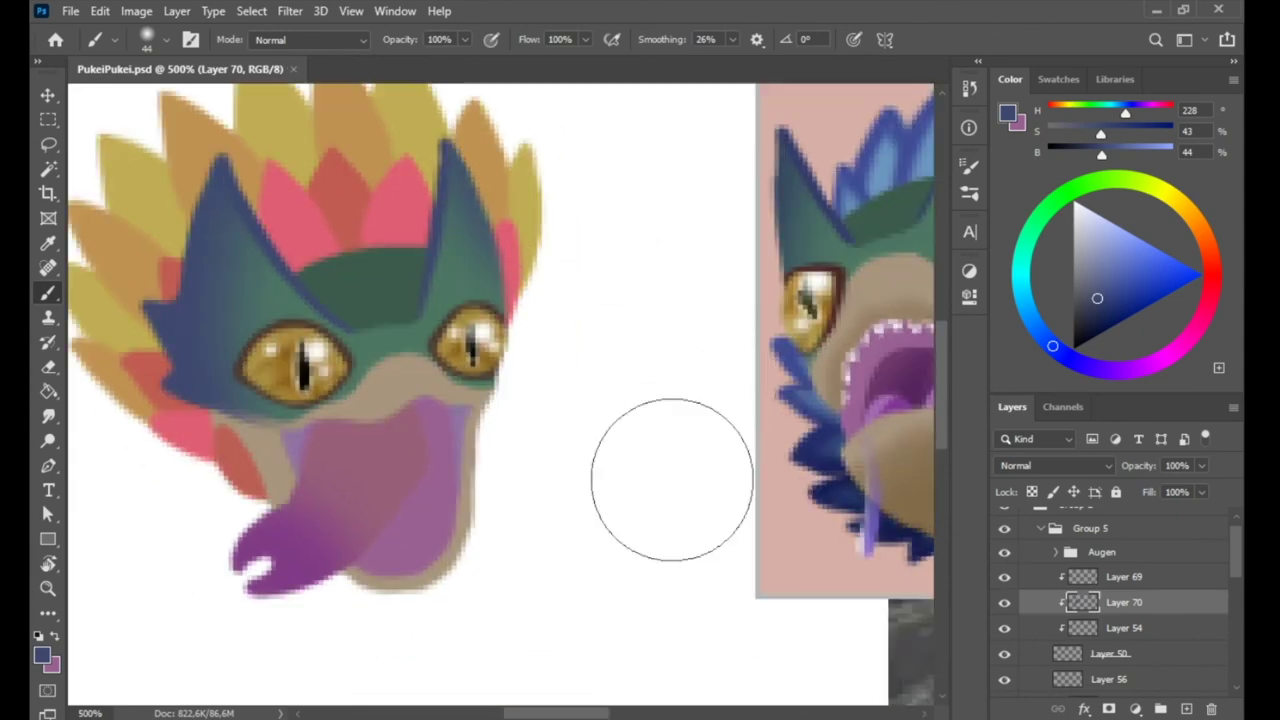
alt+click(850, 400)
key(ctrl+shift+alt+n)
right_click(709, 391)
mouse_move(210, 380)
mouse_down()
mouse_move(270, 383)
mouse_move(340, 362)
mouse_up()
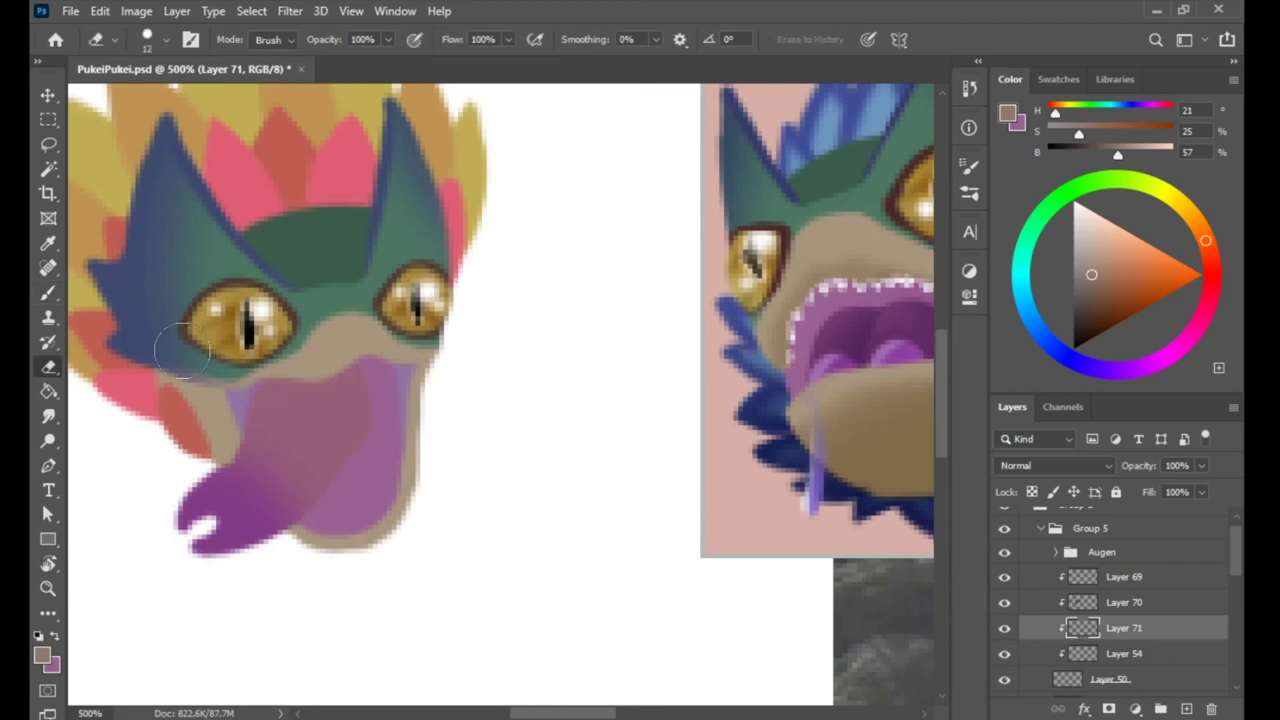
alt+click(230, 385)
Move the slate blue layer below Layer 54, darken part of the tan band, and reposition Layer 72
drag(1110, 606, 1110, 664)
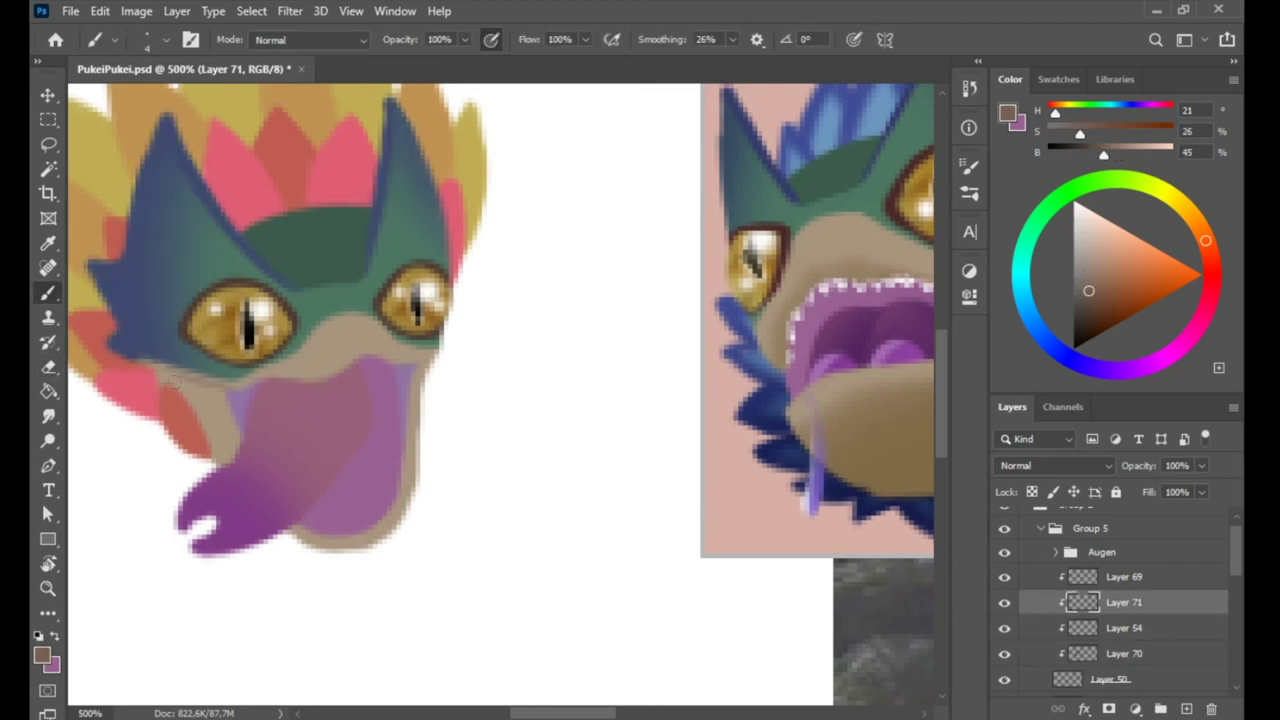
drag(336, 350, 306, 356)
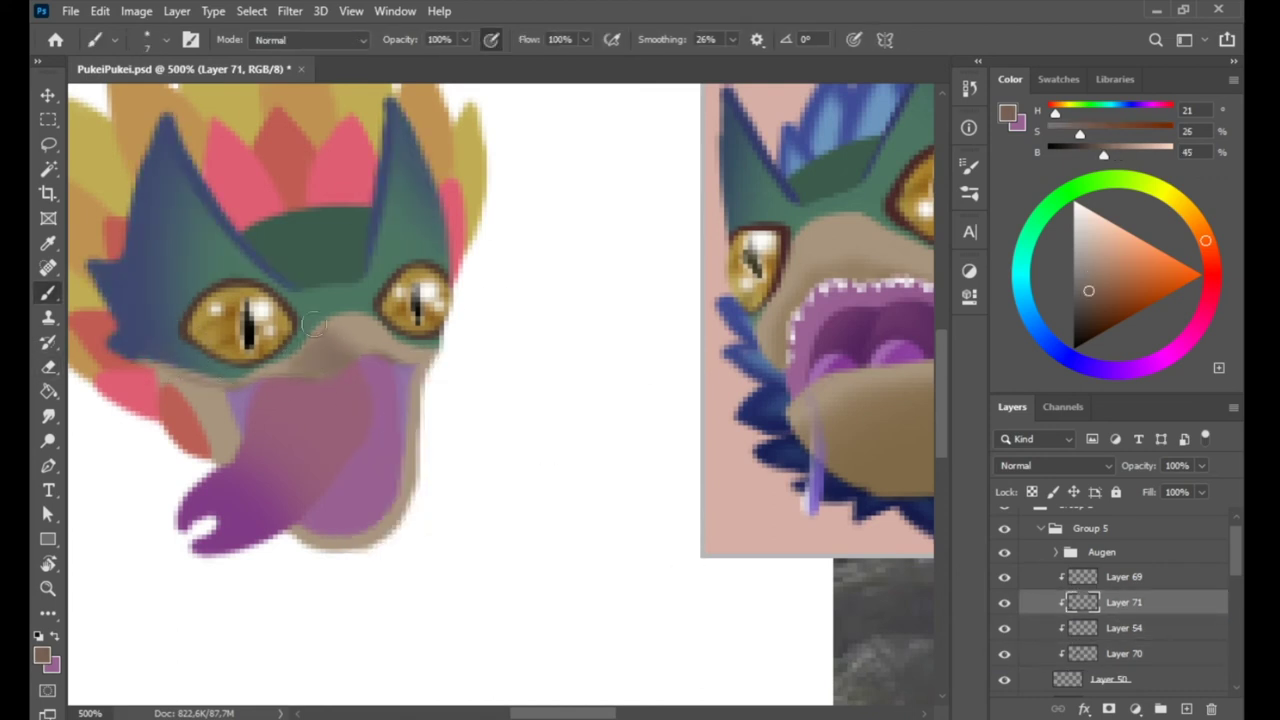
key(e)
key(b)
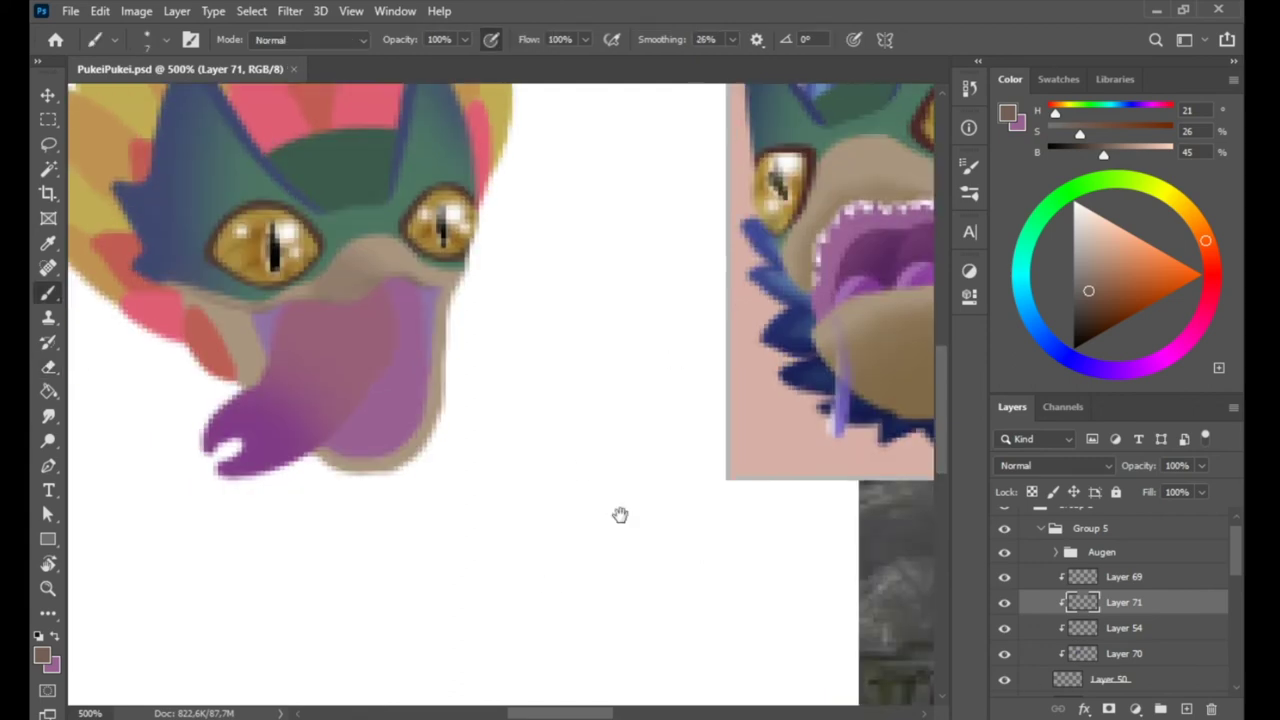
click(1110, 679)
scroll(1023, 583, down, 3)
drag(1107, 569, 1110, 541)
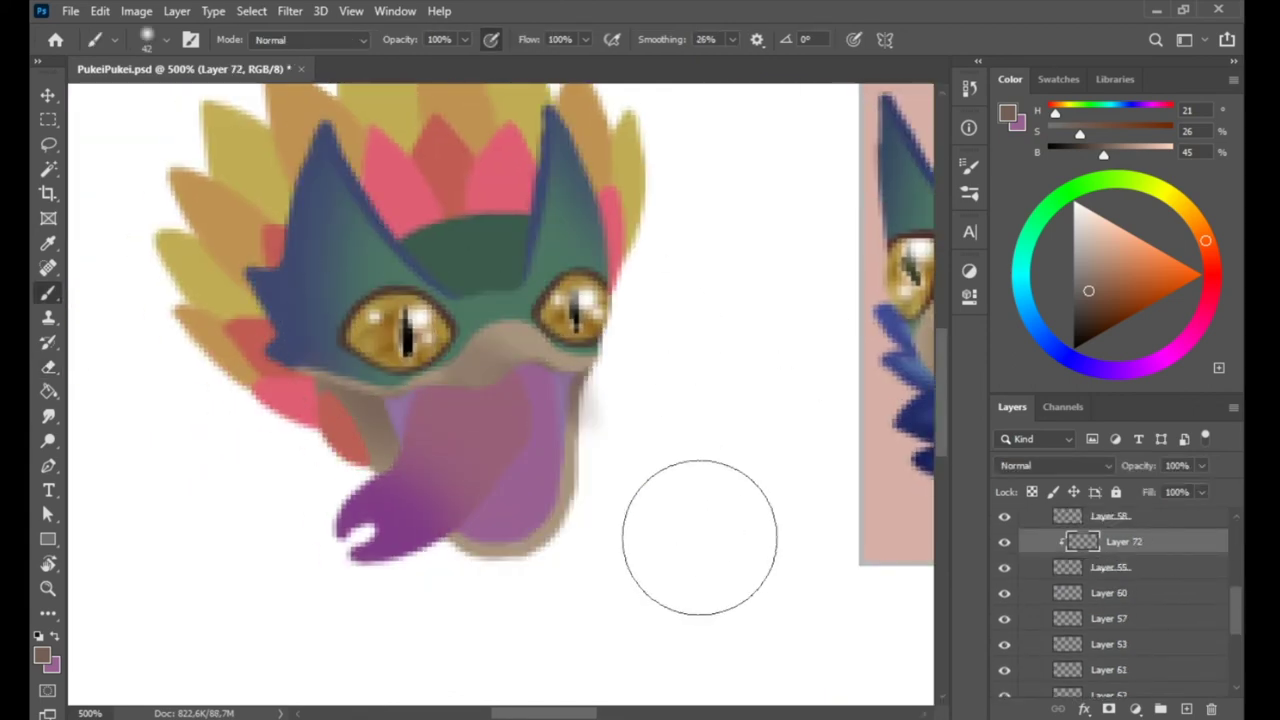
Add a new layer clipped to the red cheek and save the document
key(e)
key(alt+bracketleft)
click(1100, 551)
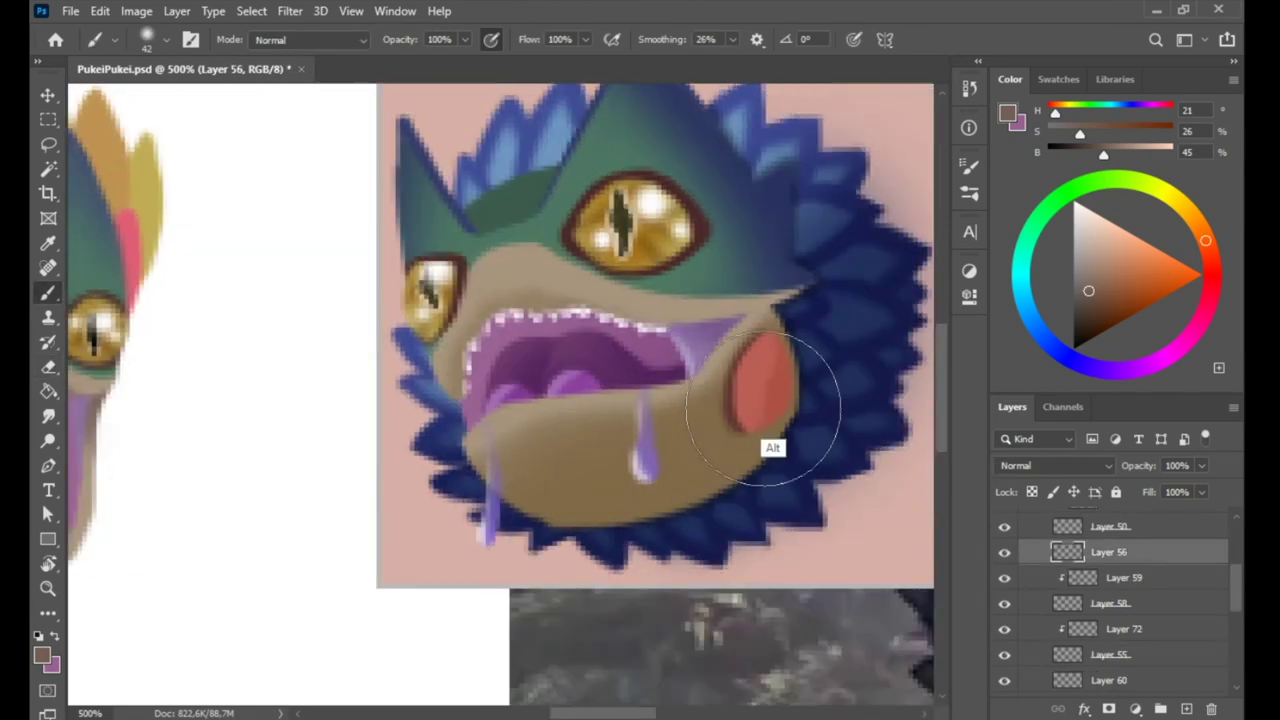
key(b)
key(ctrl+shift+alt+n)
key(ctrl+alt+g)
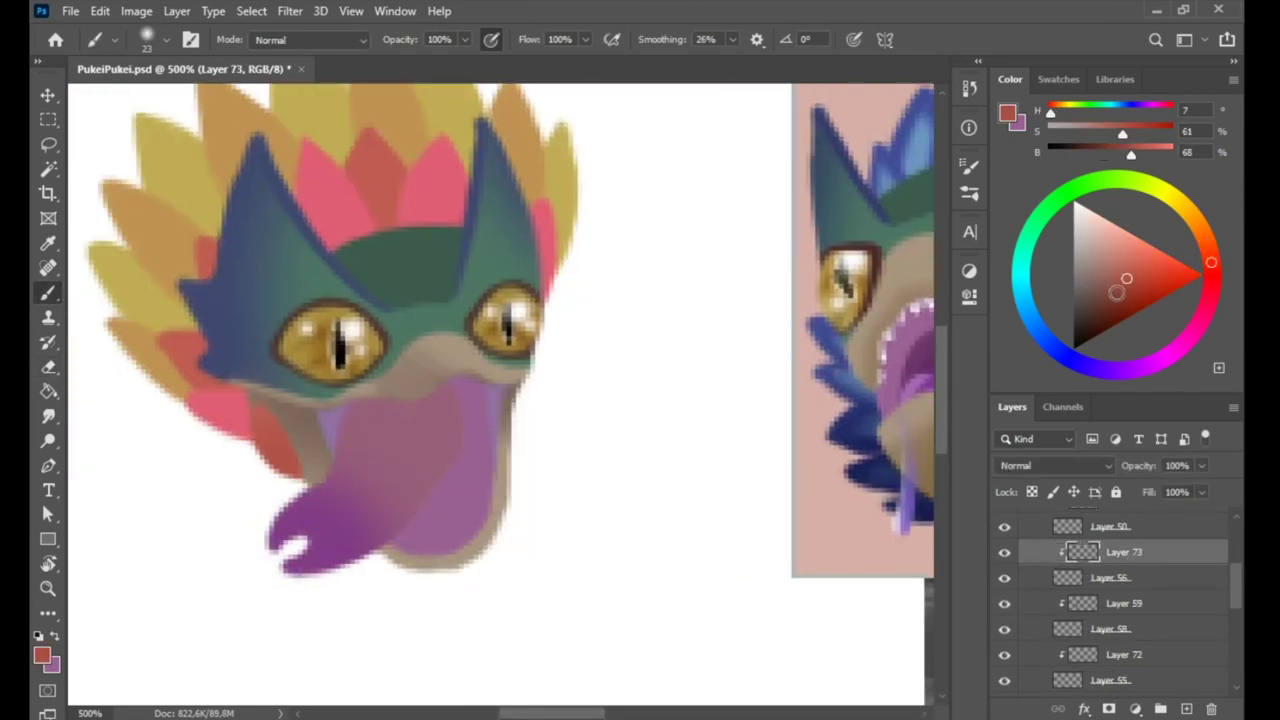
key(ctrl+s)
Paint white tooth dots along the lower jaw on a new layer with a 2 px brush
drag(630, 517, 590, 432)
click(1100, 654)
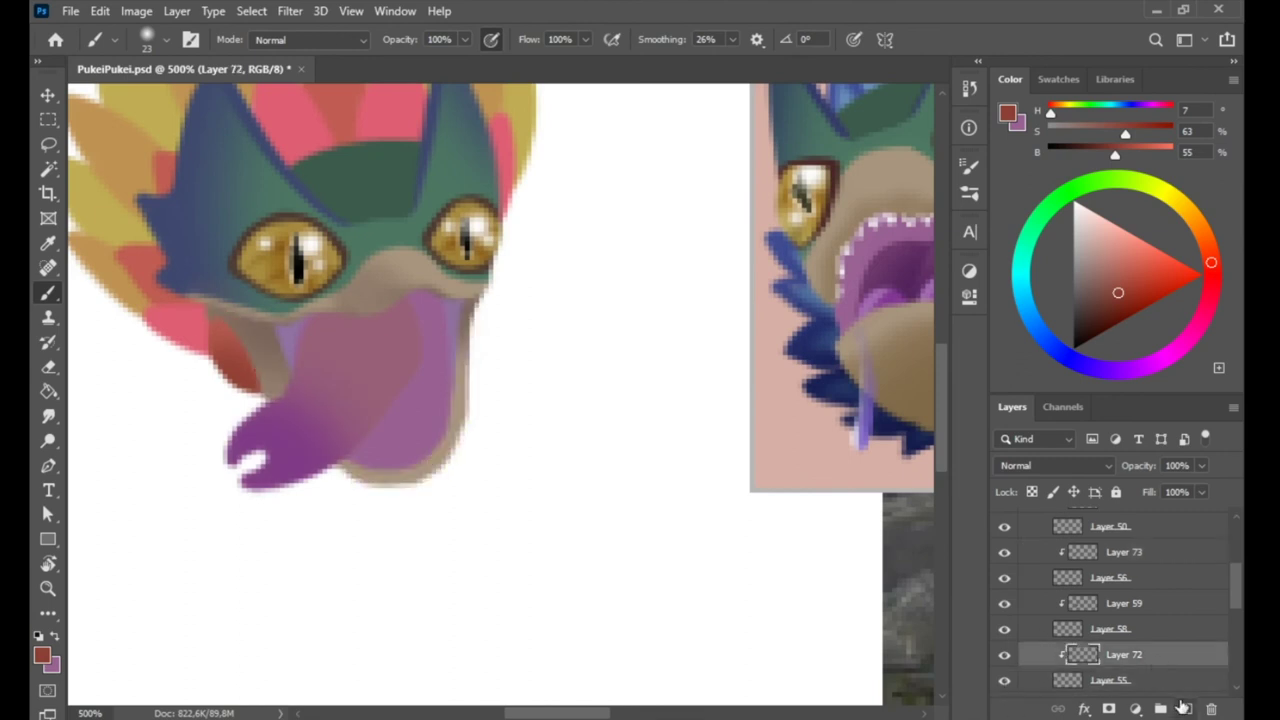
key(ctrl+shift+alt+n)
click(1075, 202)
right_click(500, 410)
click(614, 660)
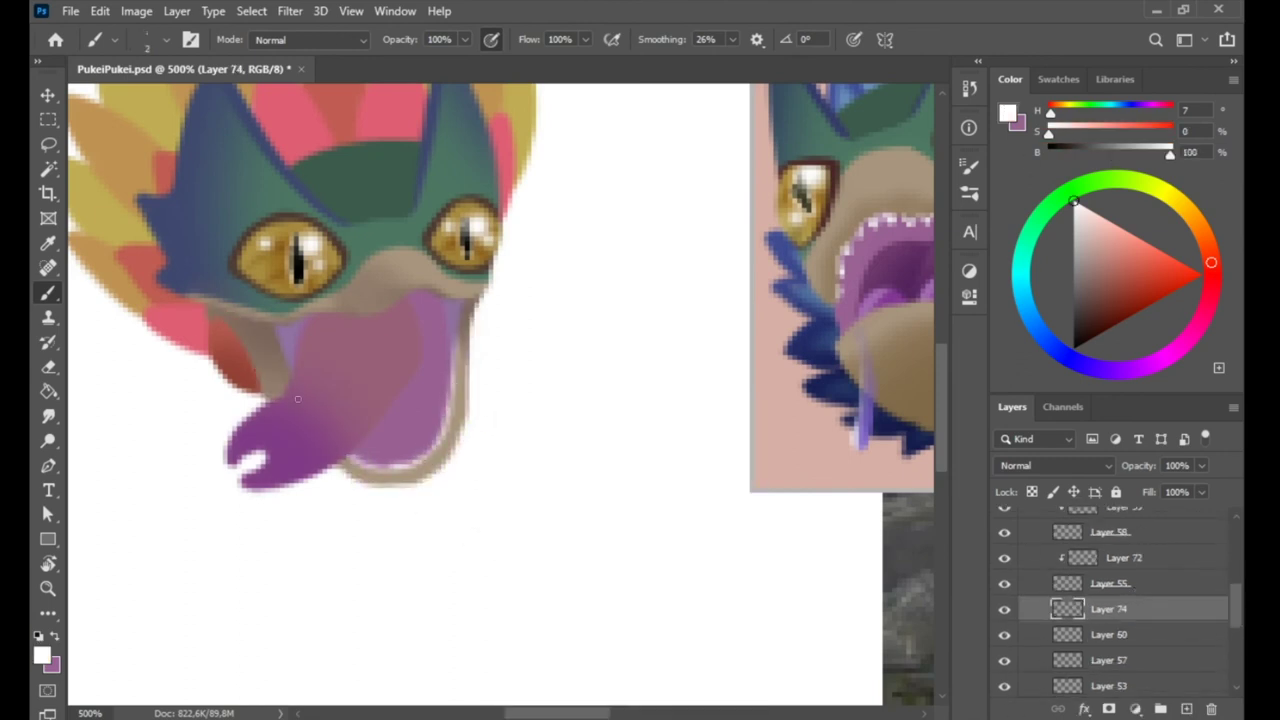
key(e)
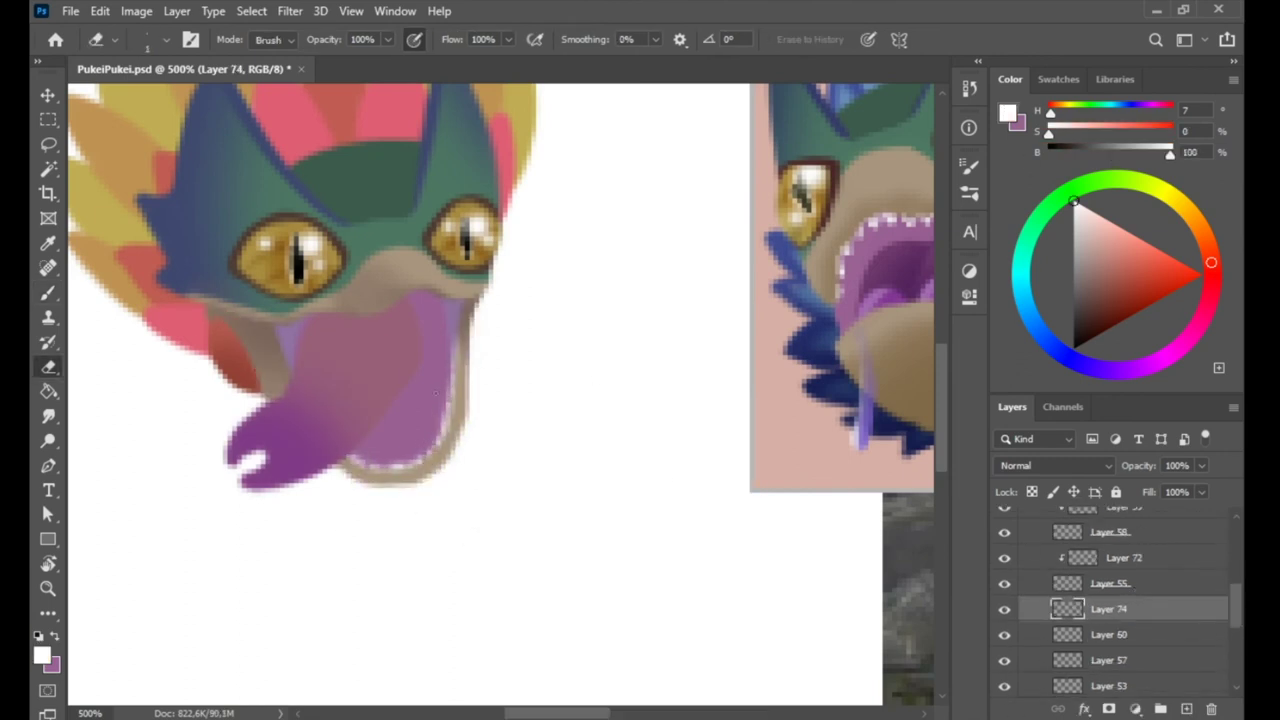
scroll(1110, 600, up, 5)
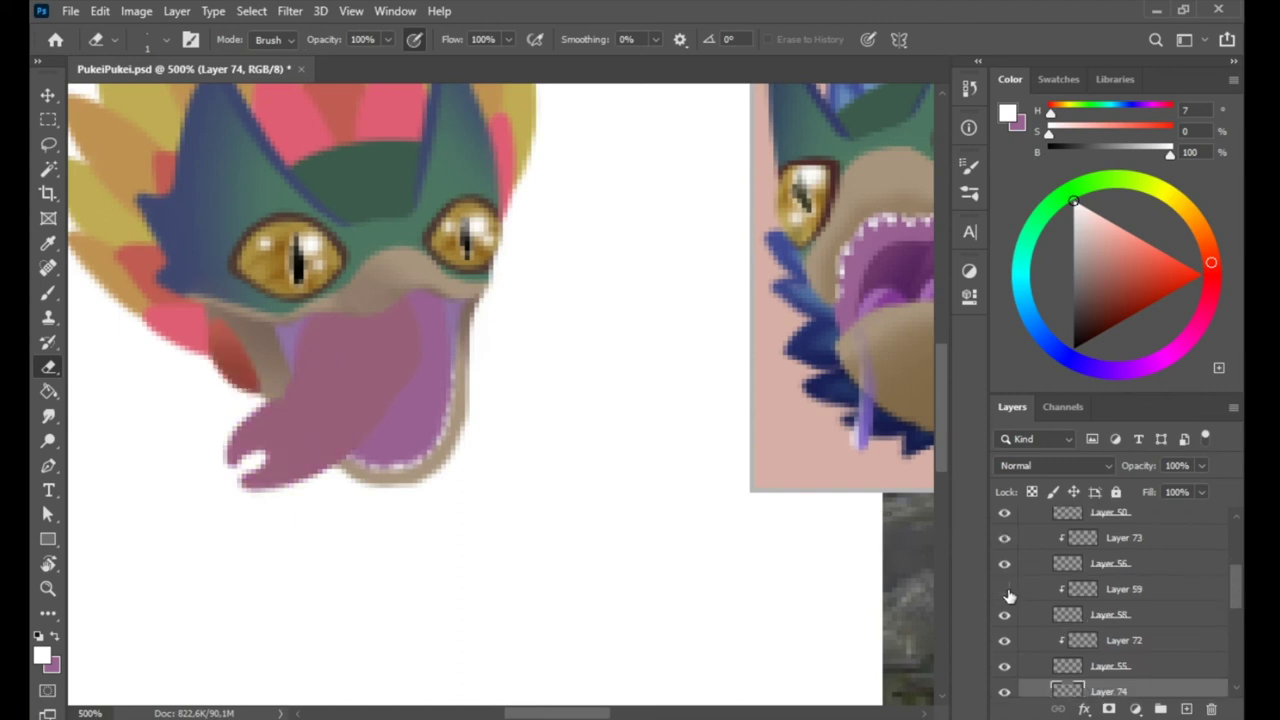
Add new clipped layers above Layer 59 for tongue shading, sampling a colour from the artwork
click(1105, 566)
click(1170, 600)
key(ctrl+shift+alt+n)
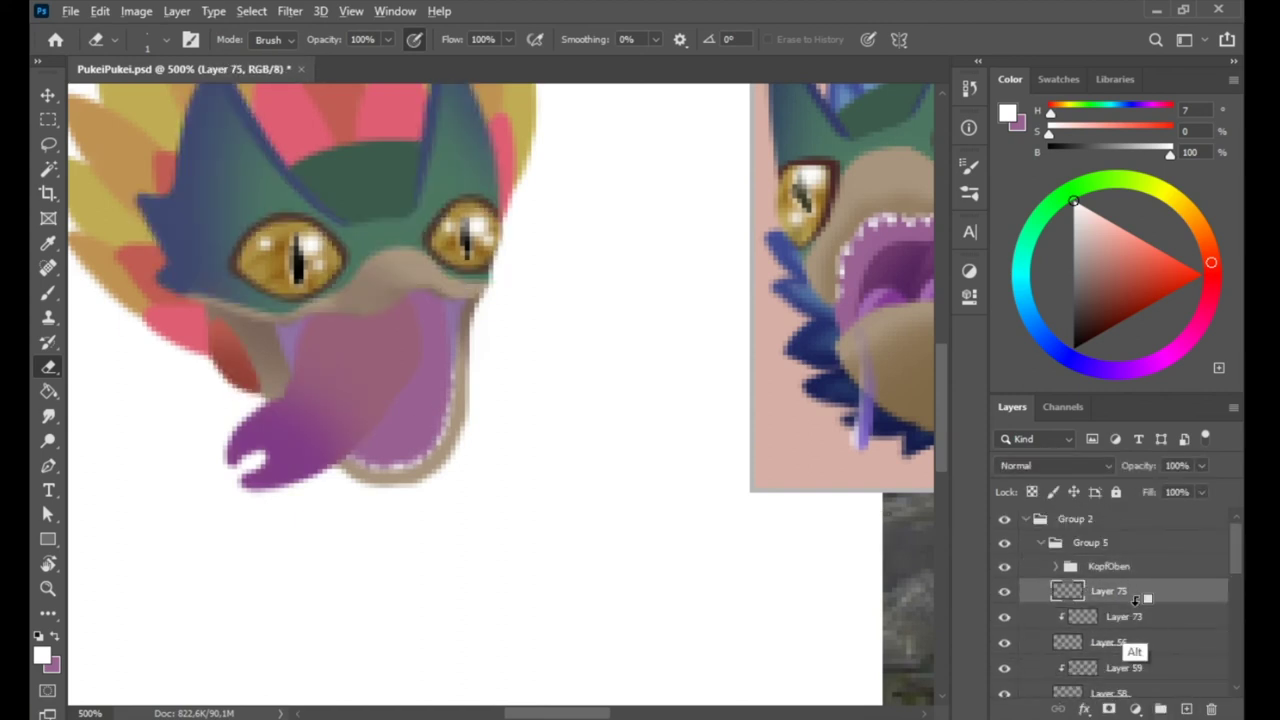
key(b)
alt+click(848, 155)
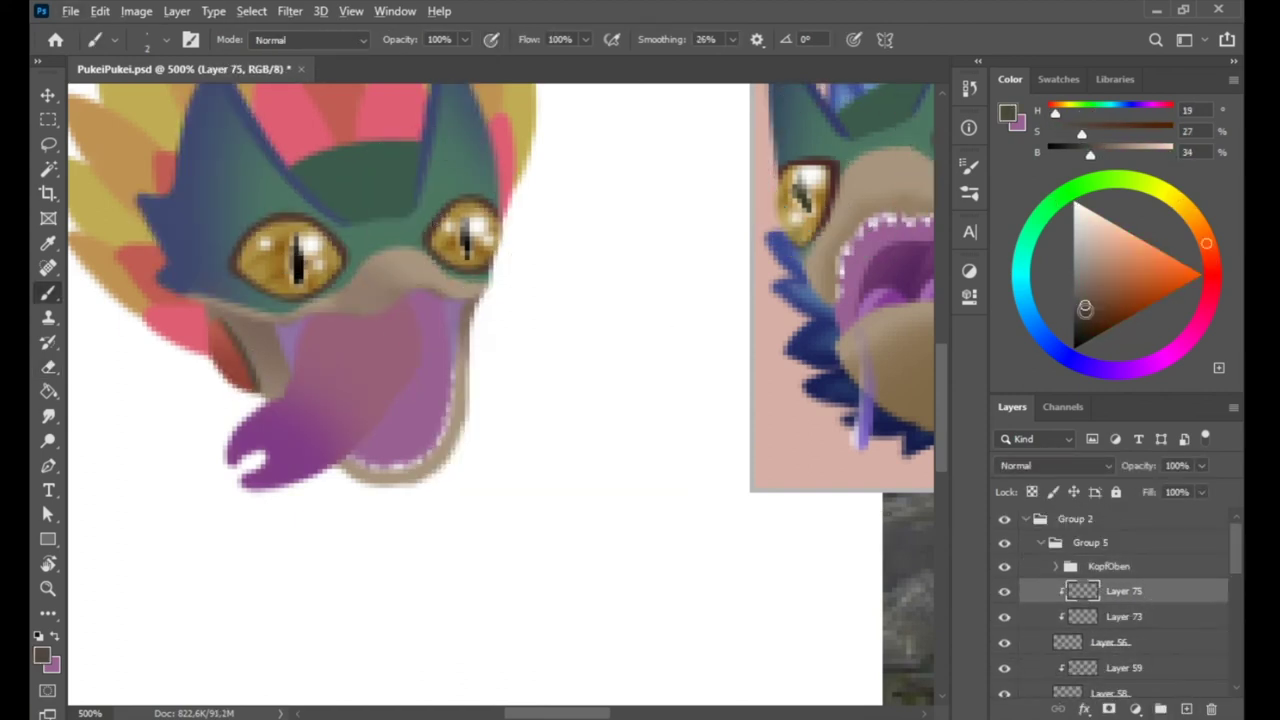
scroll(1236, 583, down, 3)
click(1124, 597)
key(ctrl+shift+alt+n)
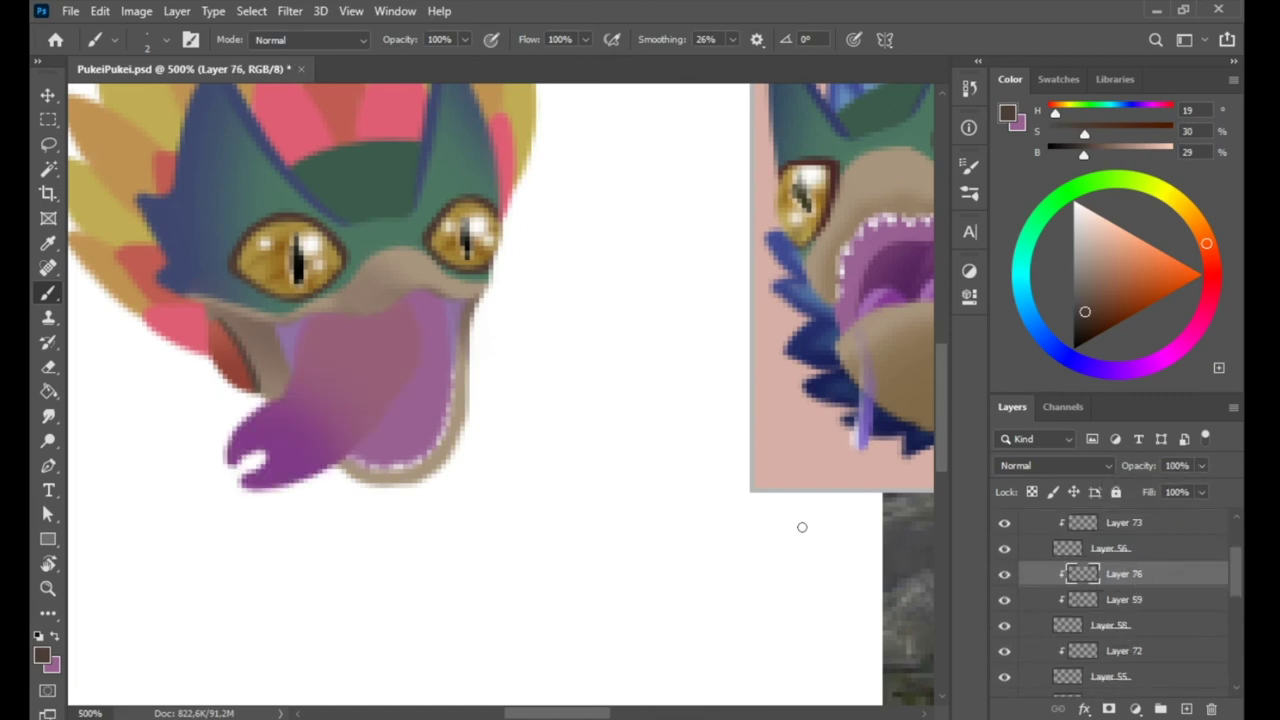
Paint darker purple Multiply shading on the tongue with a soft round brush, erasing the excess
alt+click(340, 400)
right_click(430, 300)
click(500, 520)
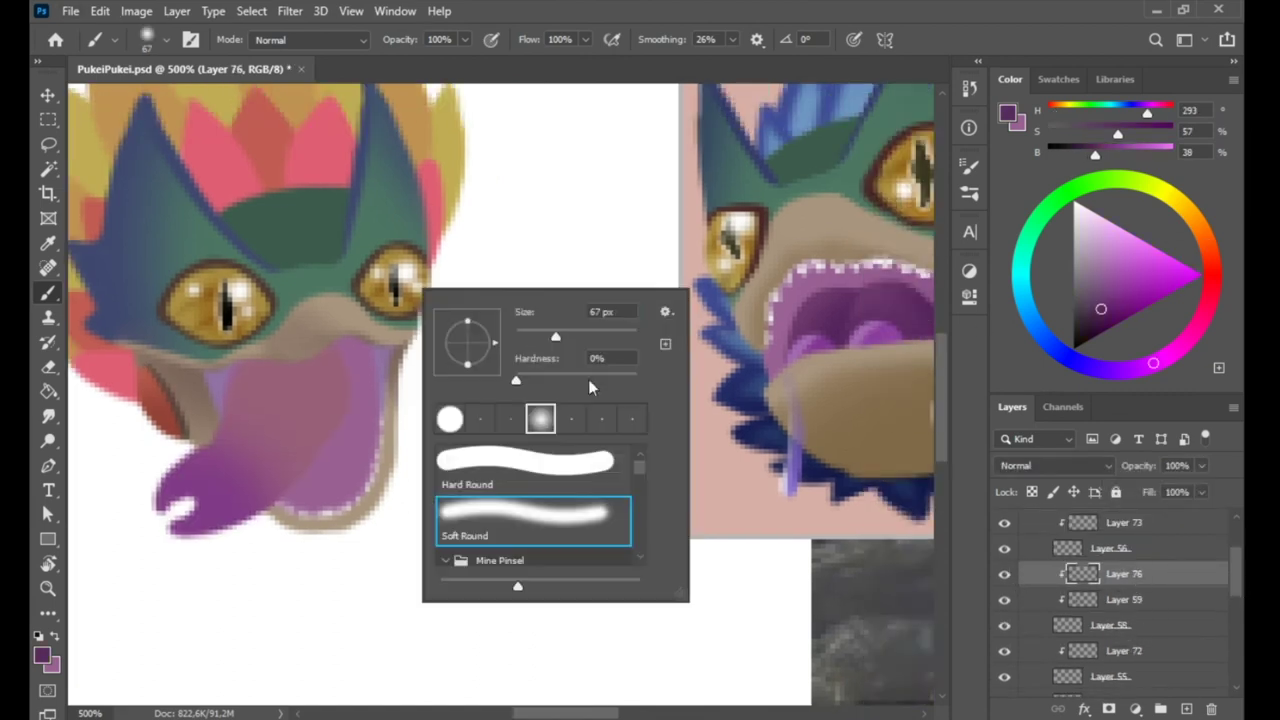
drag(320, 370, 200, 440)
click(1055, 465)
click(1037, 306)
alt+click(320, 390)
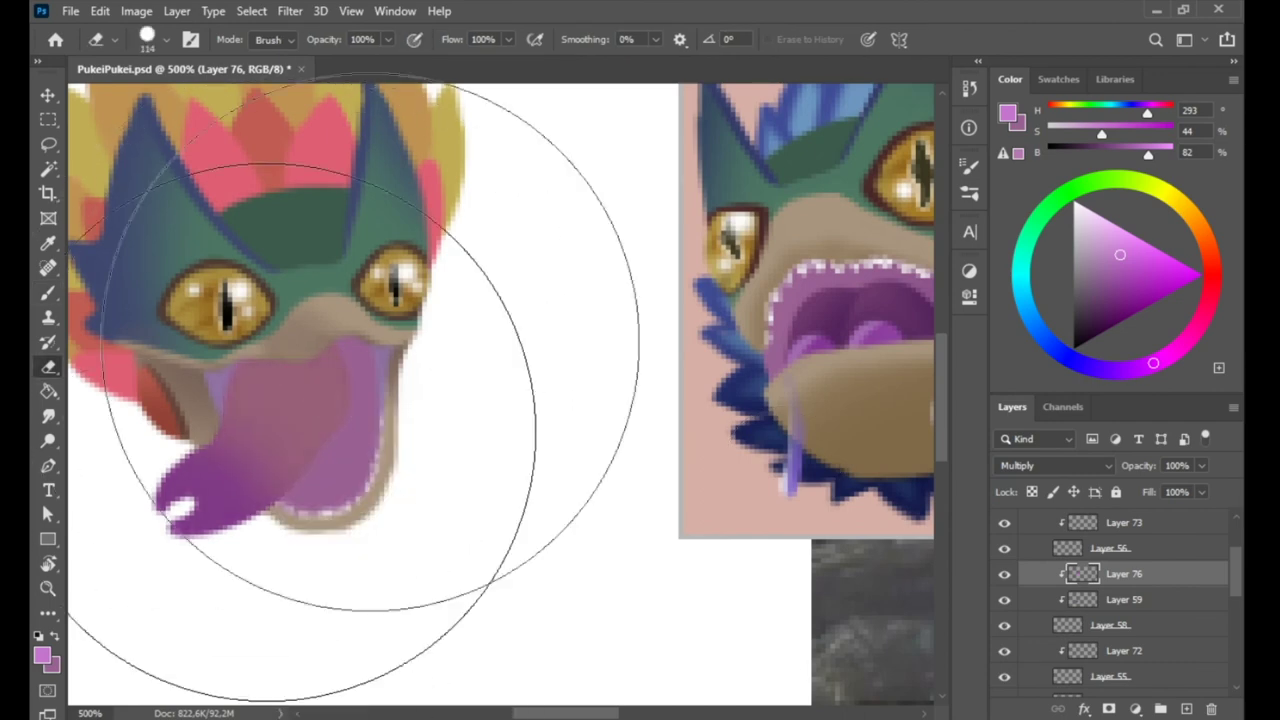
right_click(312, 425)
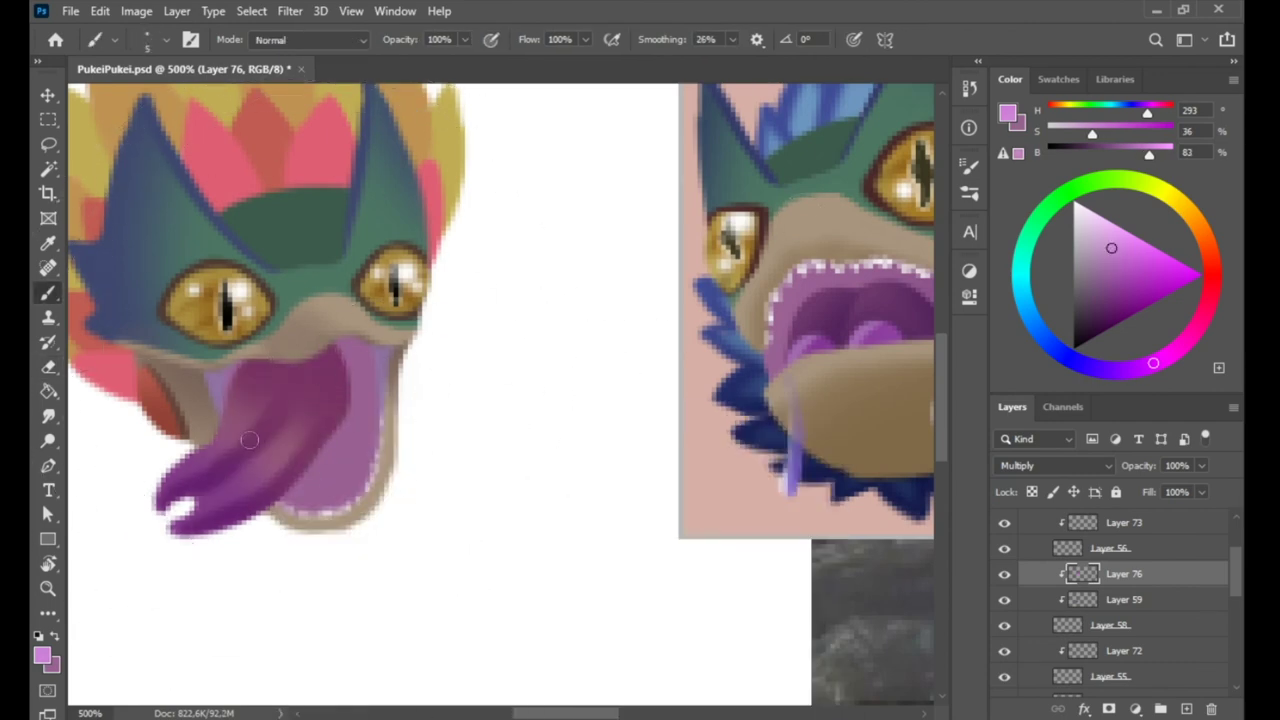
key(e)
right_click(560, 405)
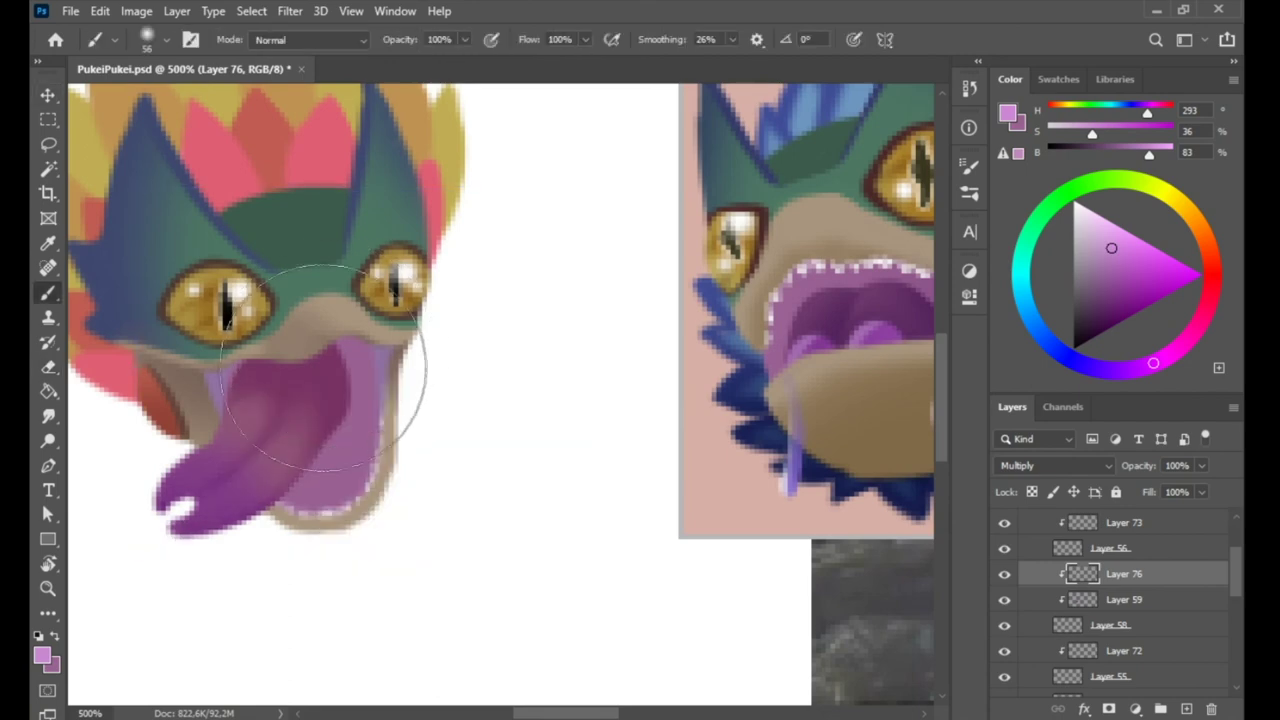
Add a tongue highlight layer and shrink the eraser
click(1186, 708)
key(e)
right_click(614, 345)
key(Return)
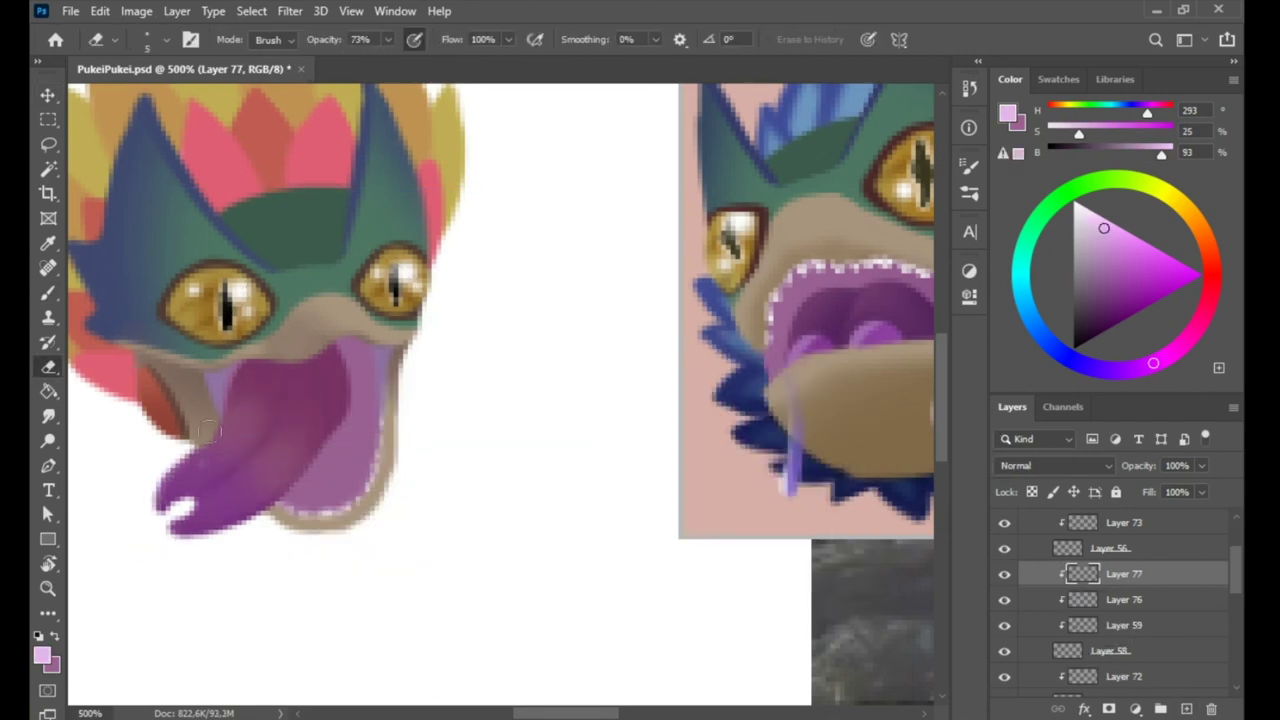
key(b)
scroll(230, 408, left, 5)
Set the tongue highlight layer to Screen at 95% opacity and erase stray highlights
click(1055, 465)
click(1035, 387)
mouse_move(1201, 465)
mouse_down()
mouse_move(1179, 485)
mouse_move(1203, 487)
mouse_up()
click(1055, 465)
click(1038, 407)
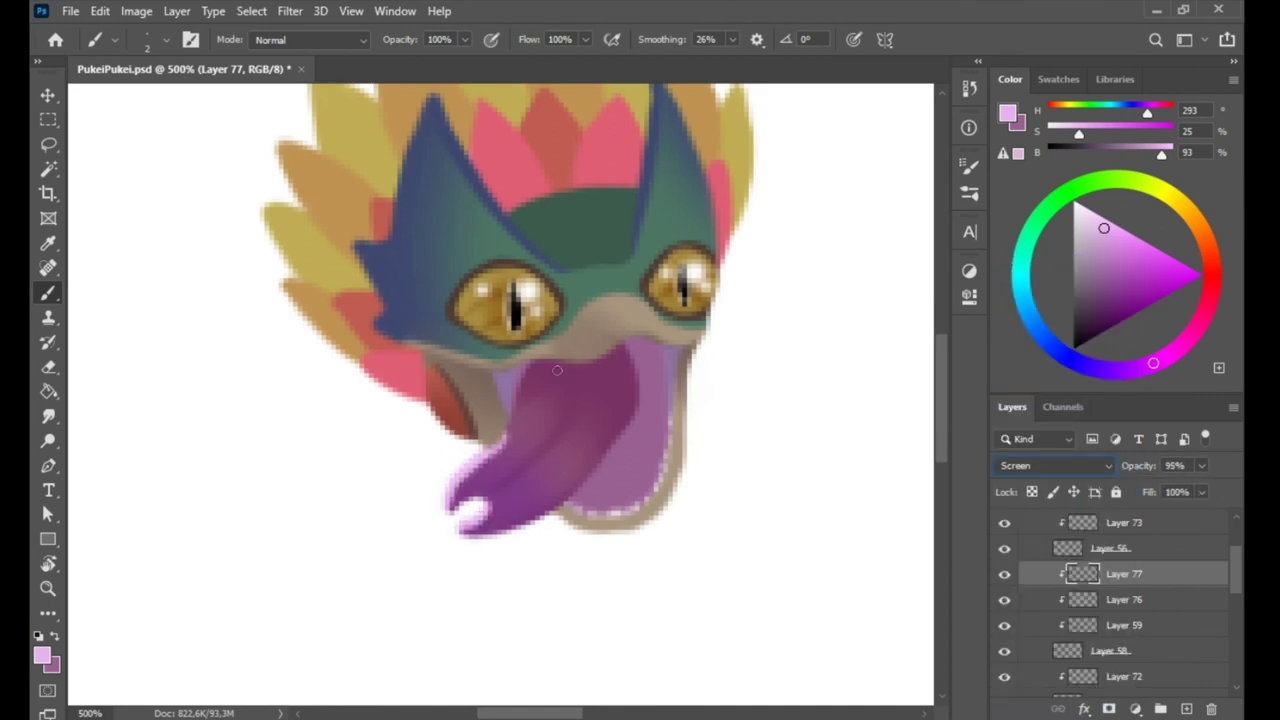
key(e)
drag(771, 379, 765, 374)
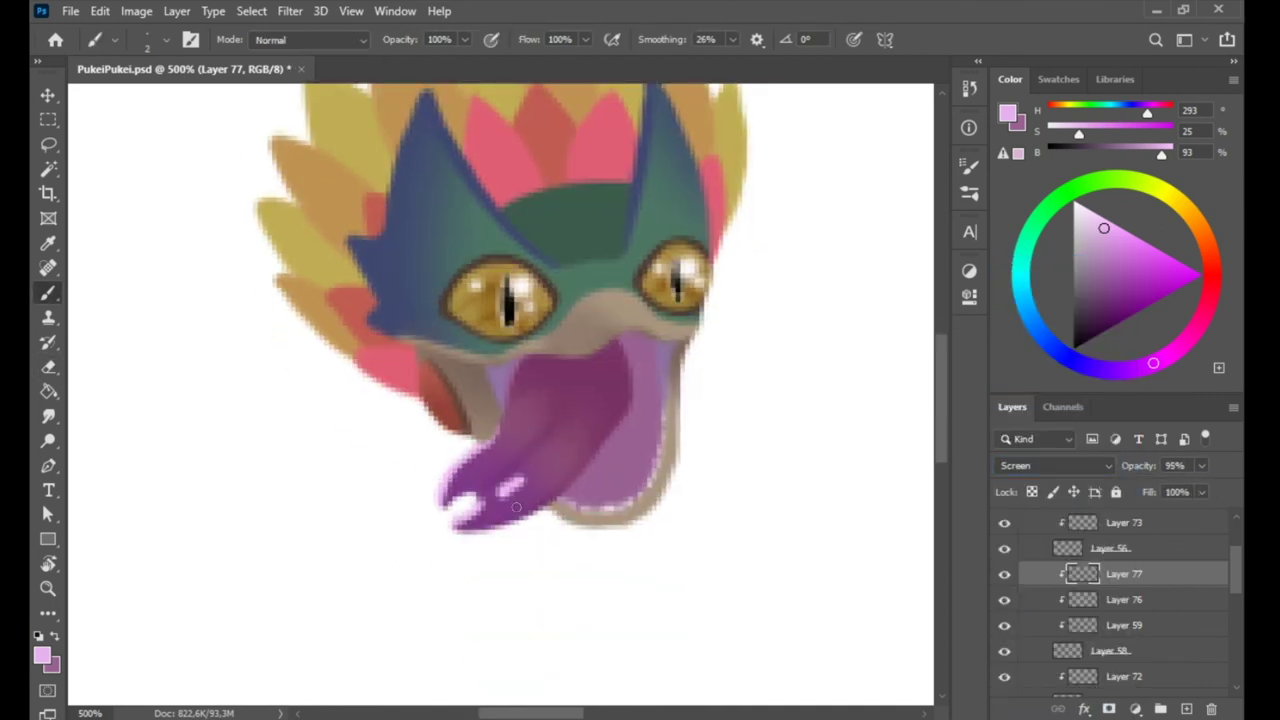
key(e)
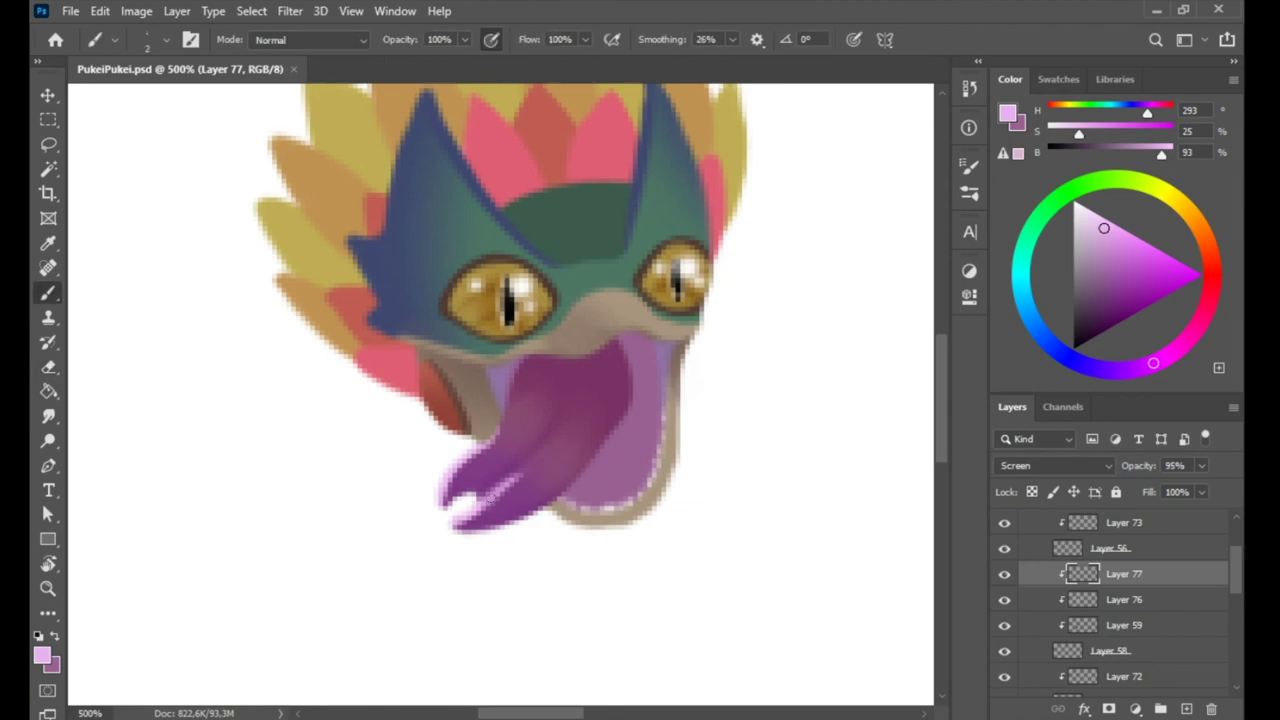
Deepen the tongue shadow on Layer 76 with a darker purple
click(1124, 599)
alt+click(410, 420)
right_click(470, 300)
double_click(585, 534)
drag(1236, 570, 1236, 620)
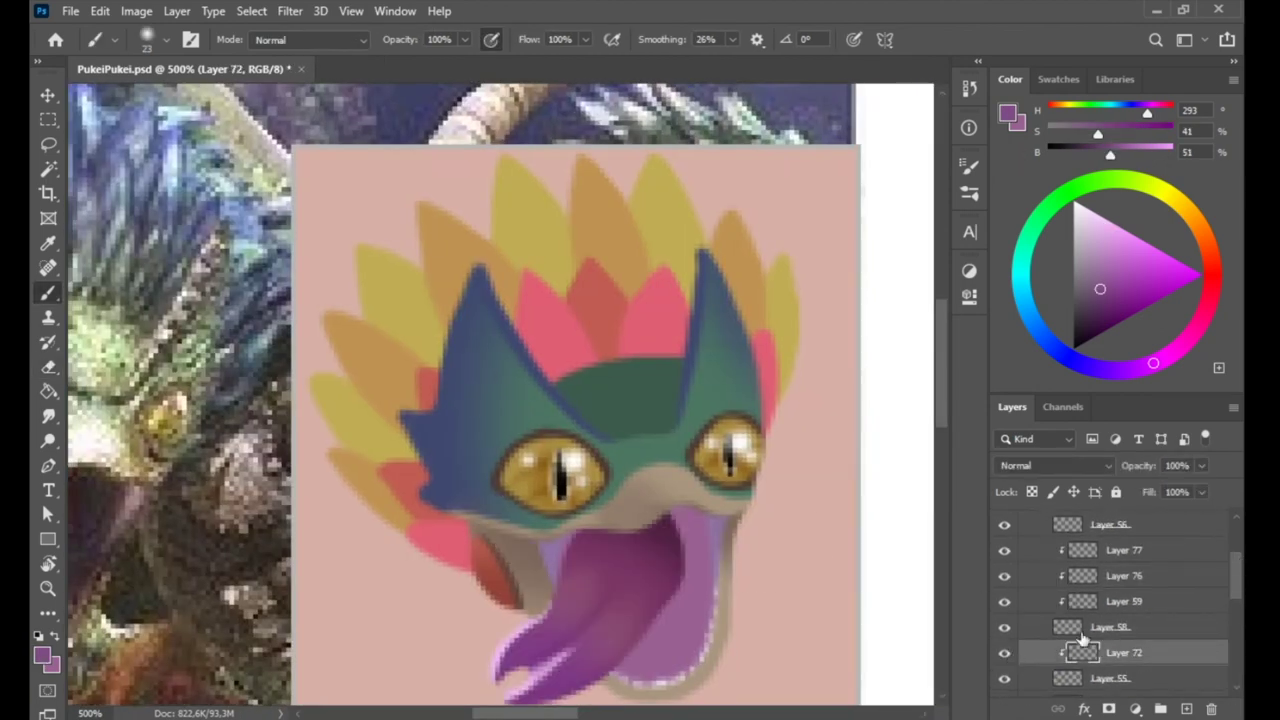
Add a mouth shading layer above Layer 72, then select Layer 57 and enlarge the brush to about 39
scroll(1082, 637, down, 4)
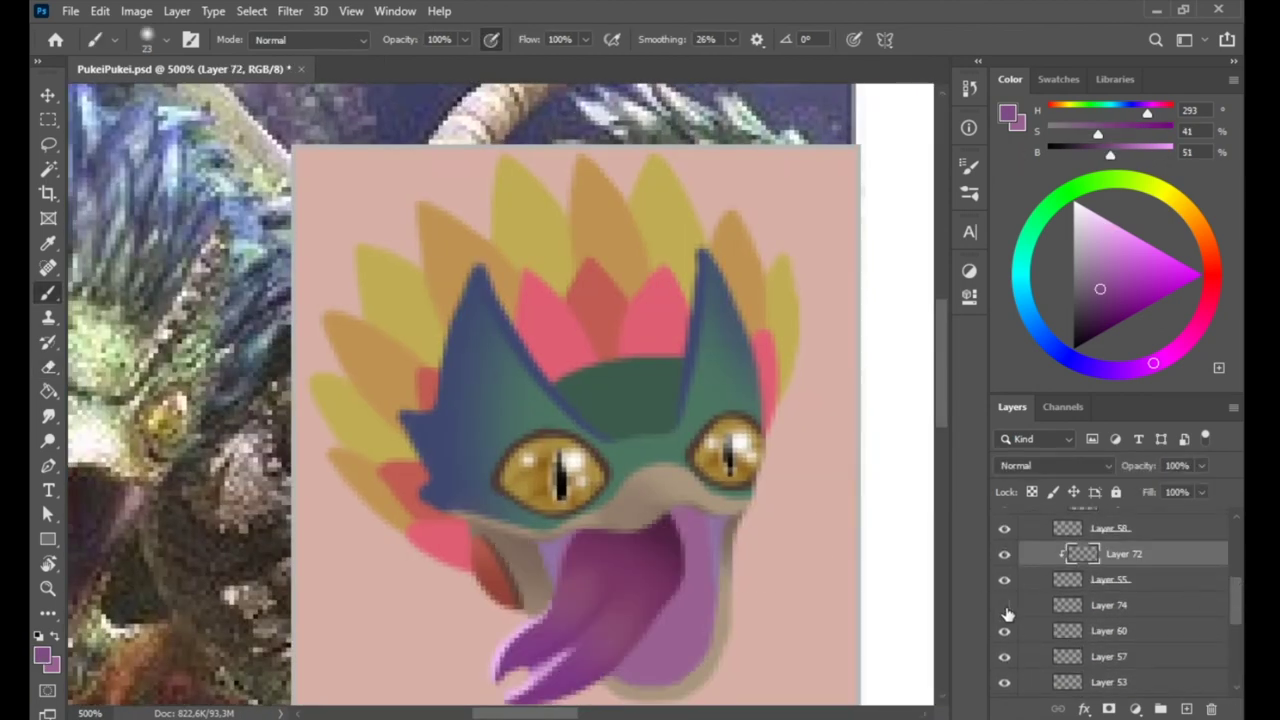
click(1110, 630)
alt+click(766, 406)
right_click(766, 406)
key(Escape)
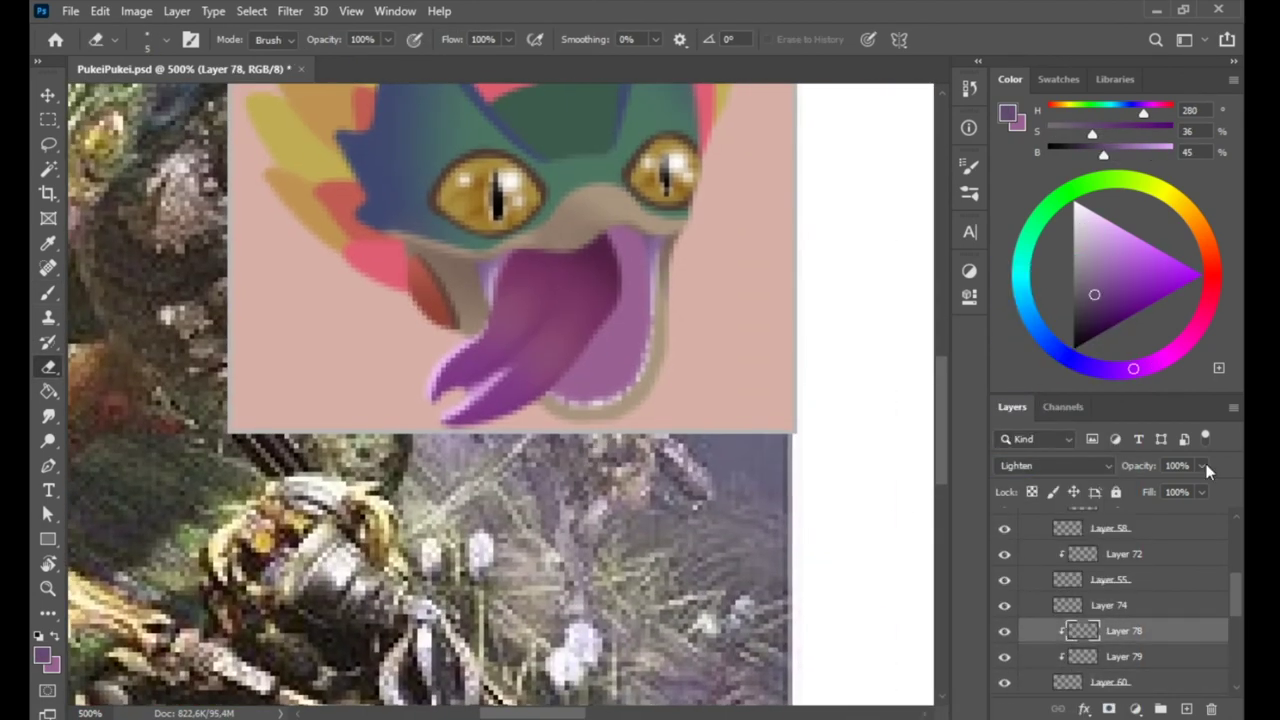
click(1020, 608)
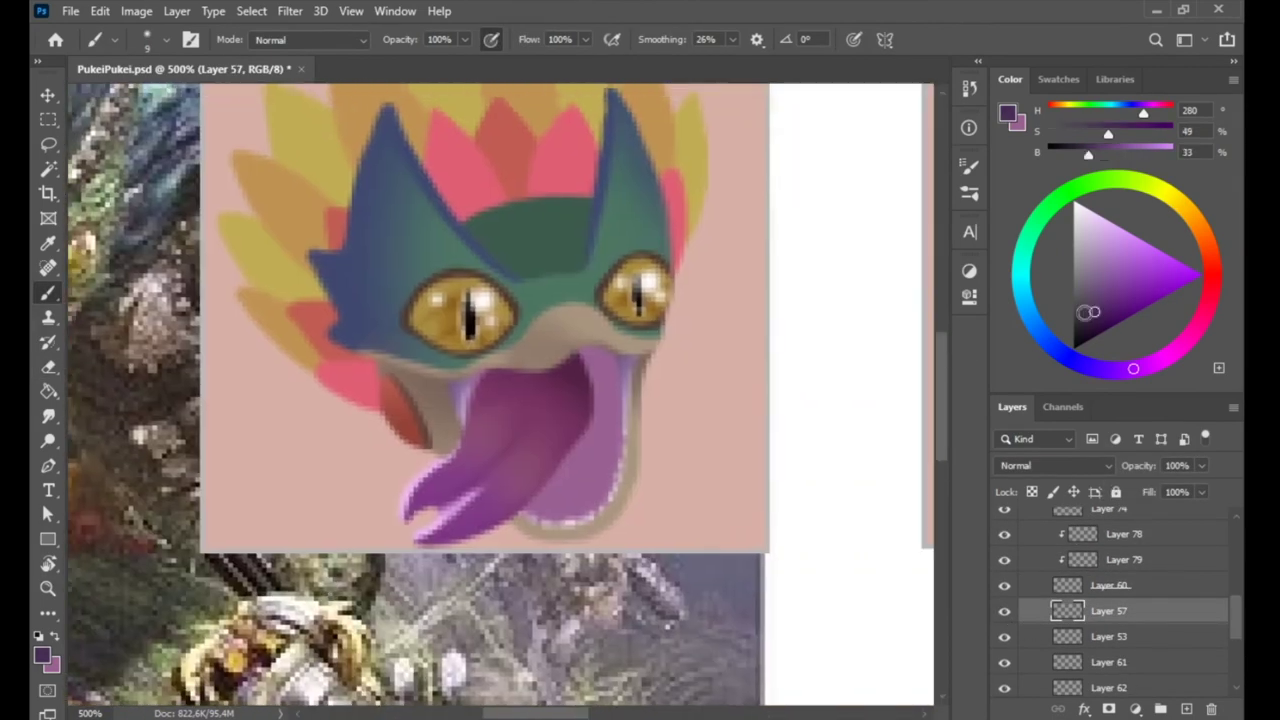
key(bracketright)
key(bracketright)
key(bracketright)
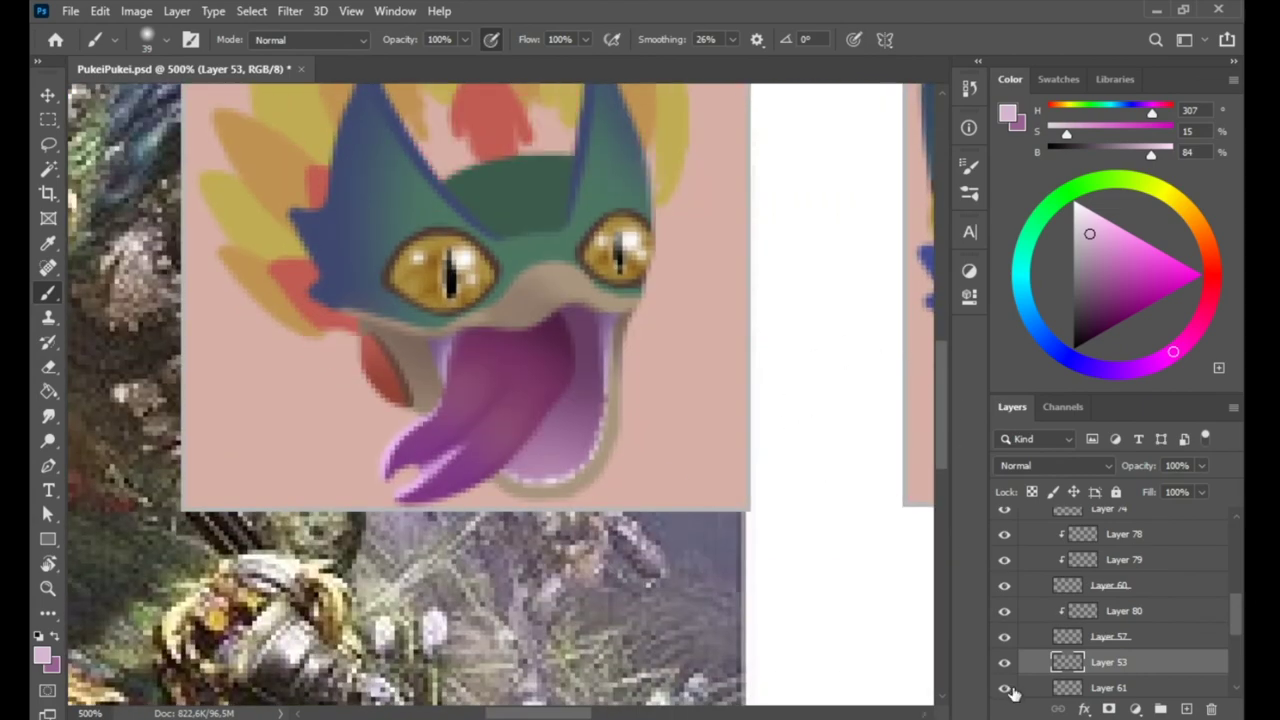
Paint dark blue edges on the right crest spike in a layer clipped to Layer 61
click(1160, 708)
click(1045, 608)
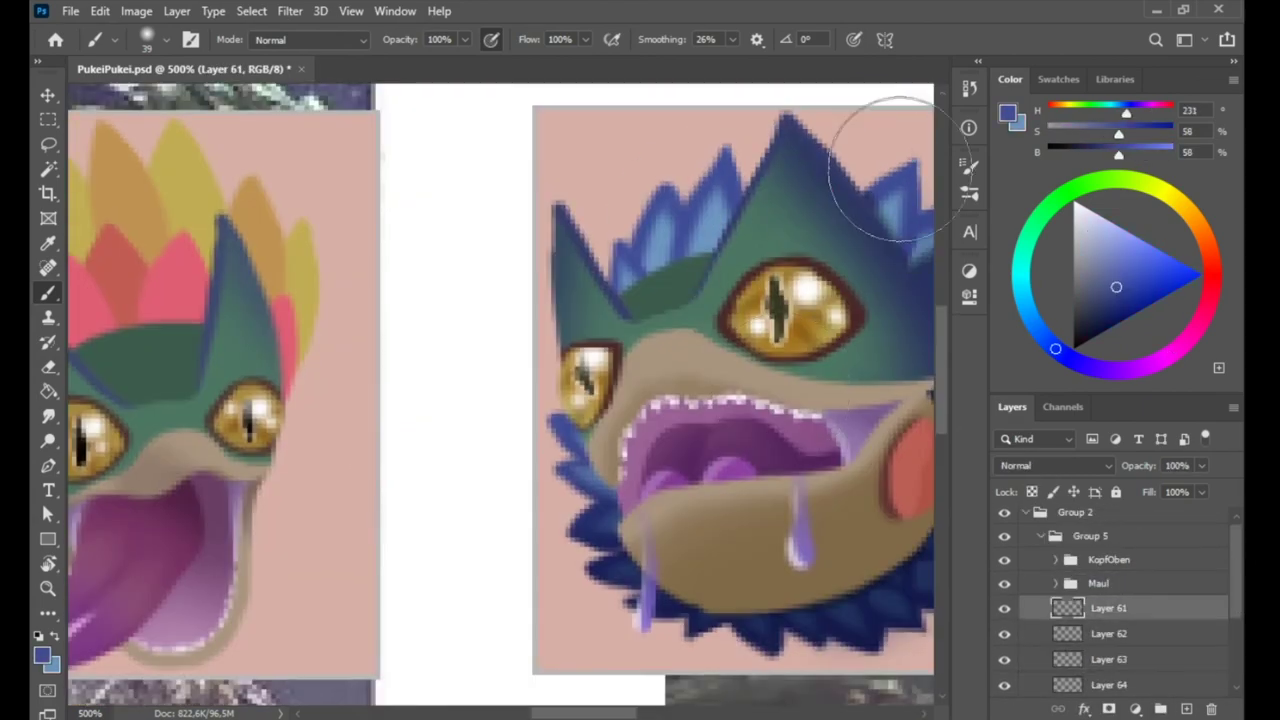
key(g)
key(ctrl+shift+alt+n)
key(b)
right_click(871, 386)
key(Escape)
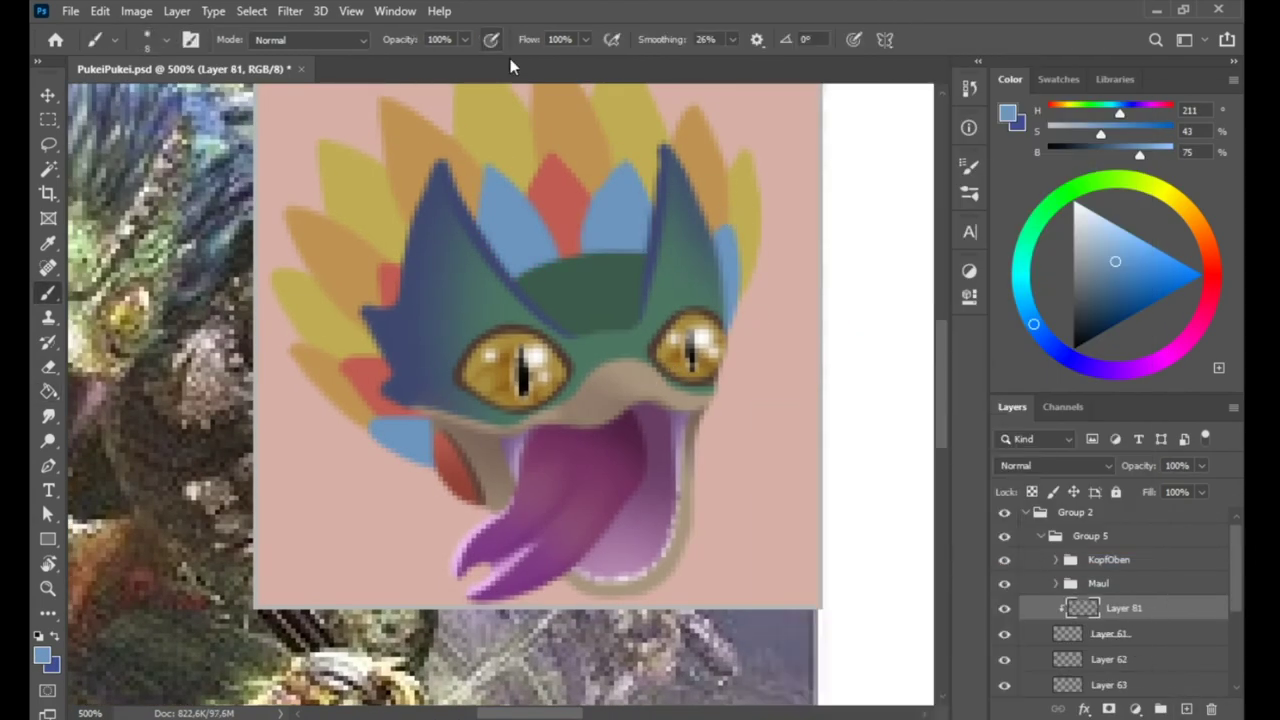
drag(726, 232, 724, 288)
Colour the crest spikes light blue on a new layer clipped above Layer 62
click(1108, 659)
key(ctrl+shift+alt+n)
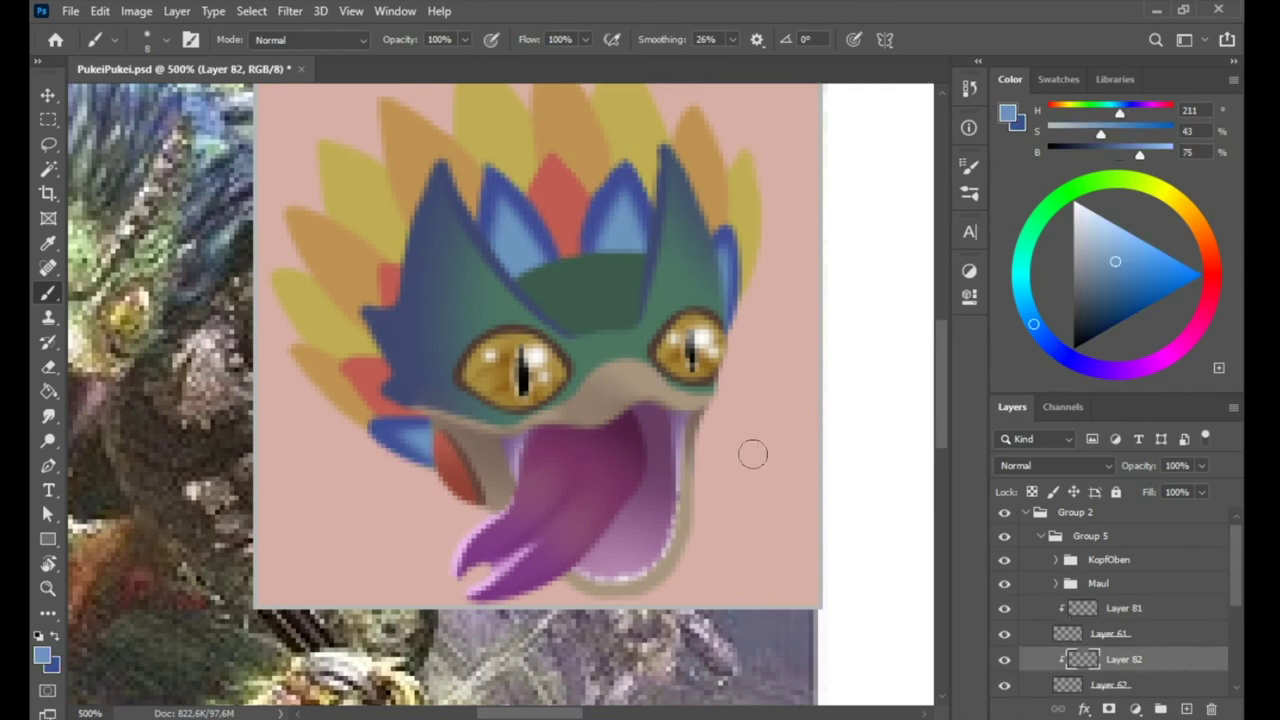
drag(565, 225, 562, 152)
Outline the left crest spikes in dark blue on a layer clipped to Layer 63
click(1108, 658)
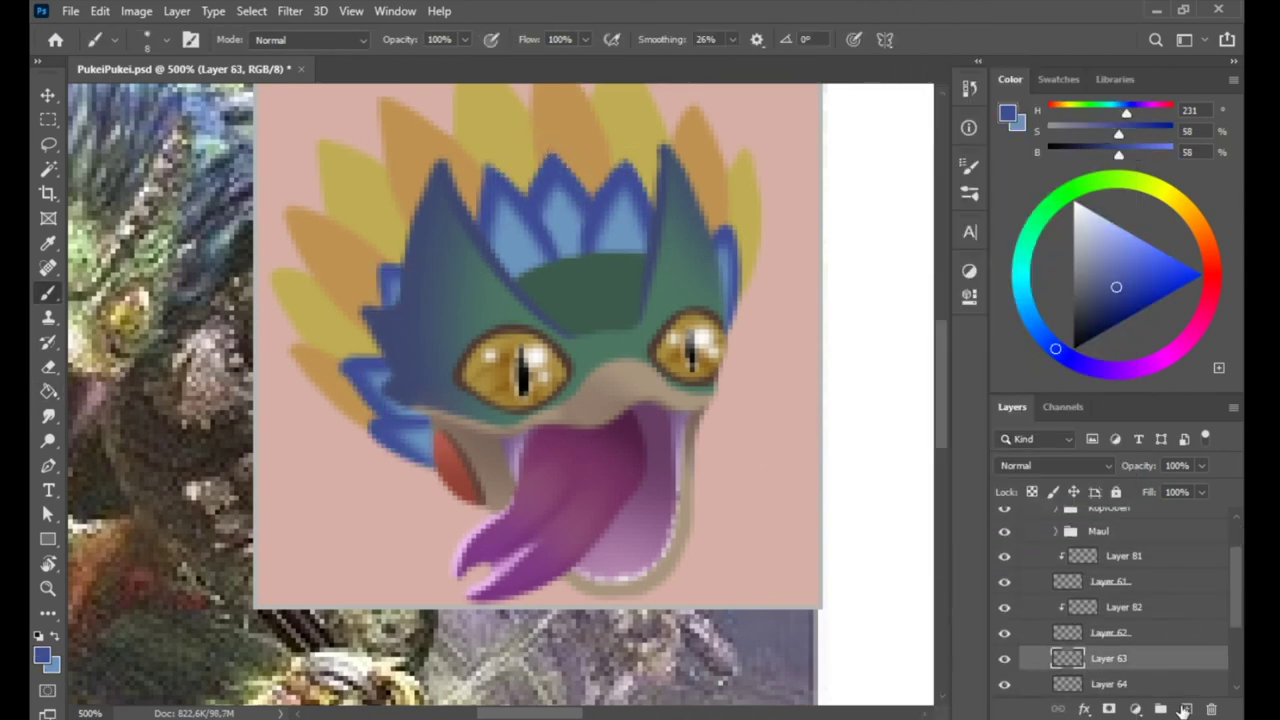
key(ctrl+shift+alt+n)
key(g)
click(340, 260)
key(b)
mouse_move(555, 405)
mouse_down()
mouse_move(475, 282)
mouse_move(590, 170)
mouse_up()
drag(685, 166, 509, 465)
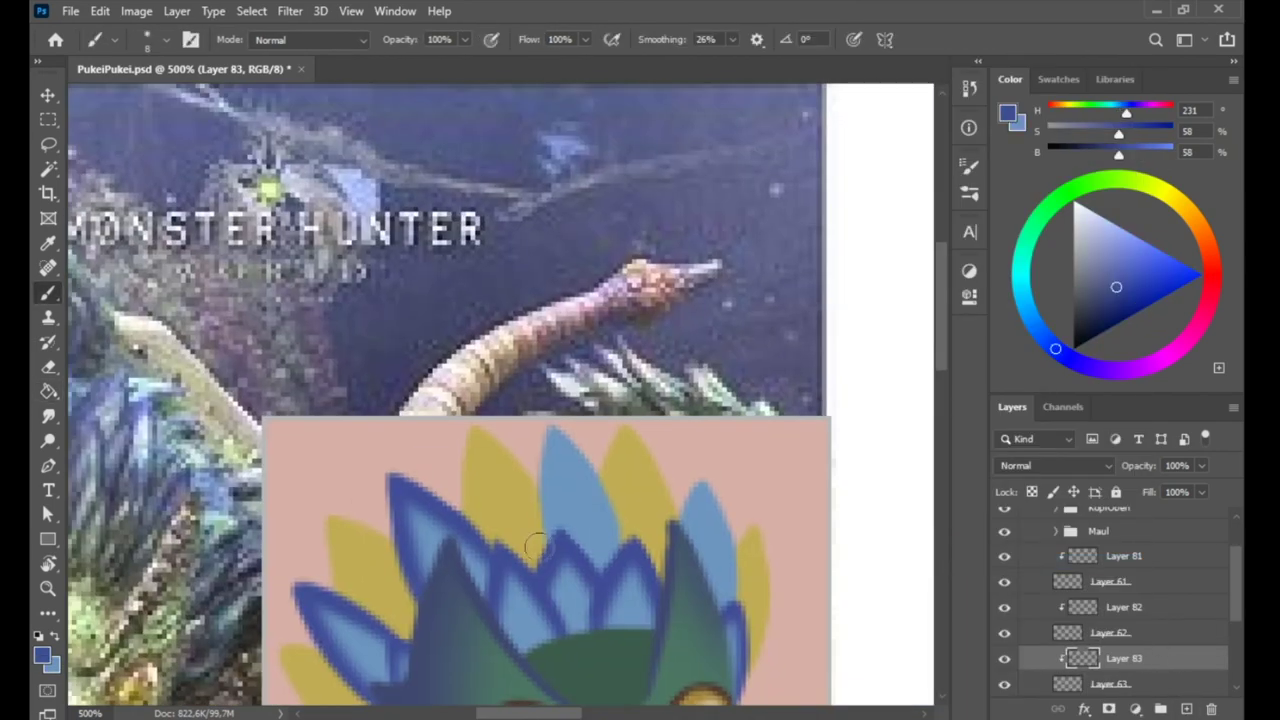
drag(677, 537, 737, 363)
Fill the yellow Layer 64 spikes light blue and give them dark blue outlines
key(ctrl+shift+alt+n)
key(g)
click(565, 300)
right_click(1124, 626)
click(1031, 595)
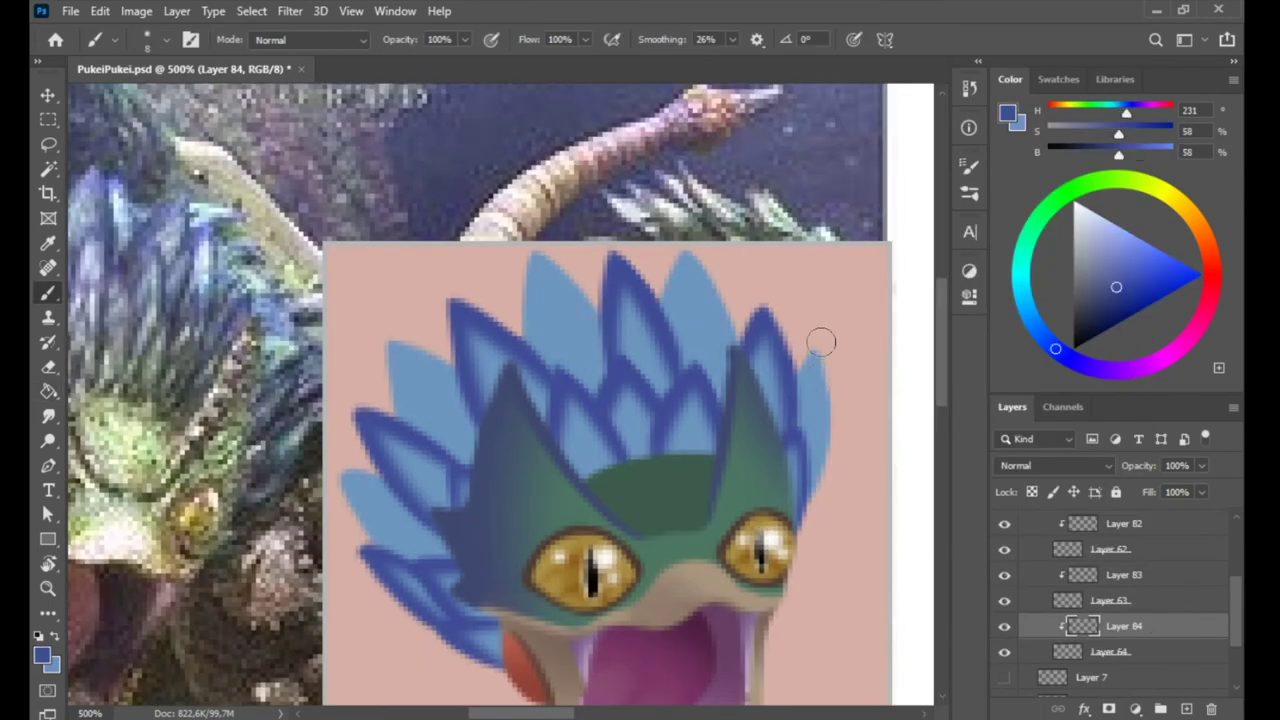
drag(380, 365, 370, 540)
drag(400, 480, 407, 385)
Group the crest layers and shade the lower-left spikes mid blue on a Multiply layer with a 44 brush
key(ctrl+g)
key(ctrl+shift+alt+n)
key(g)
click(1055, 465)
click(1043, 337)
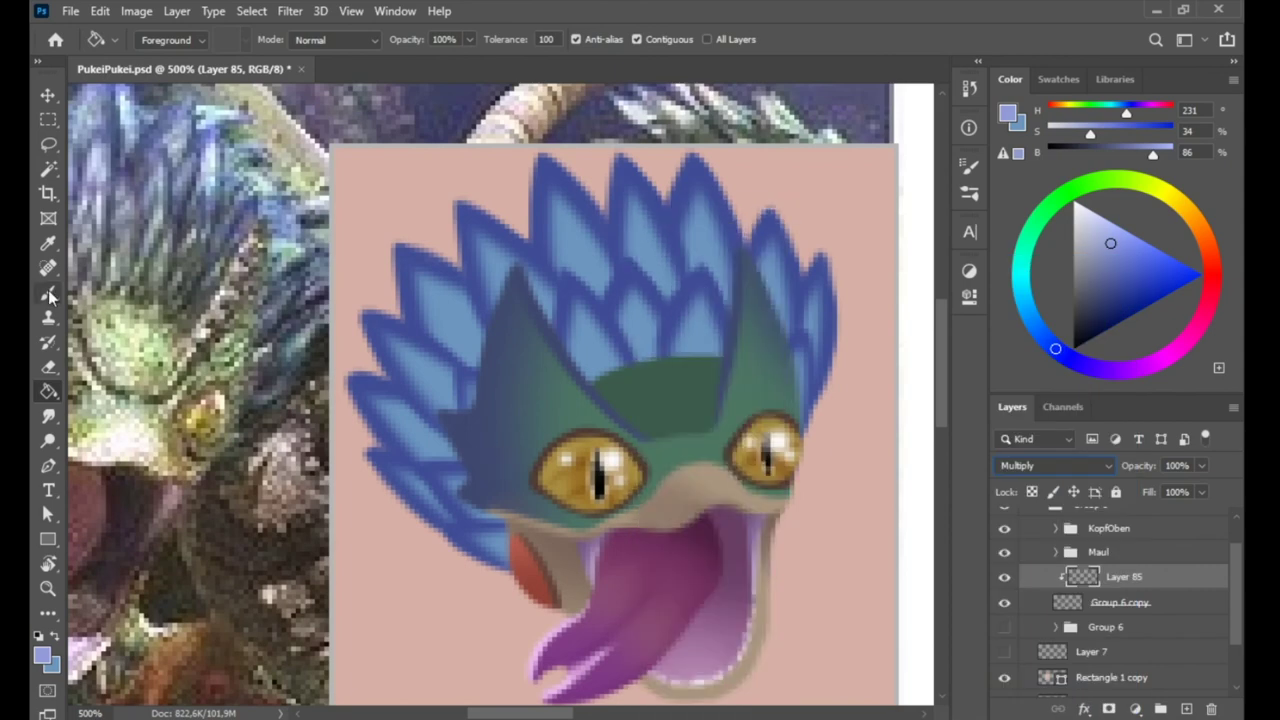
key(b)
right_click(455, 365)
drag(420, 340, 412, 392)
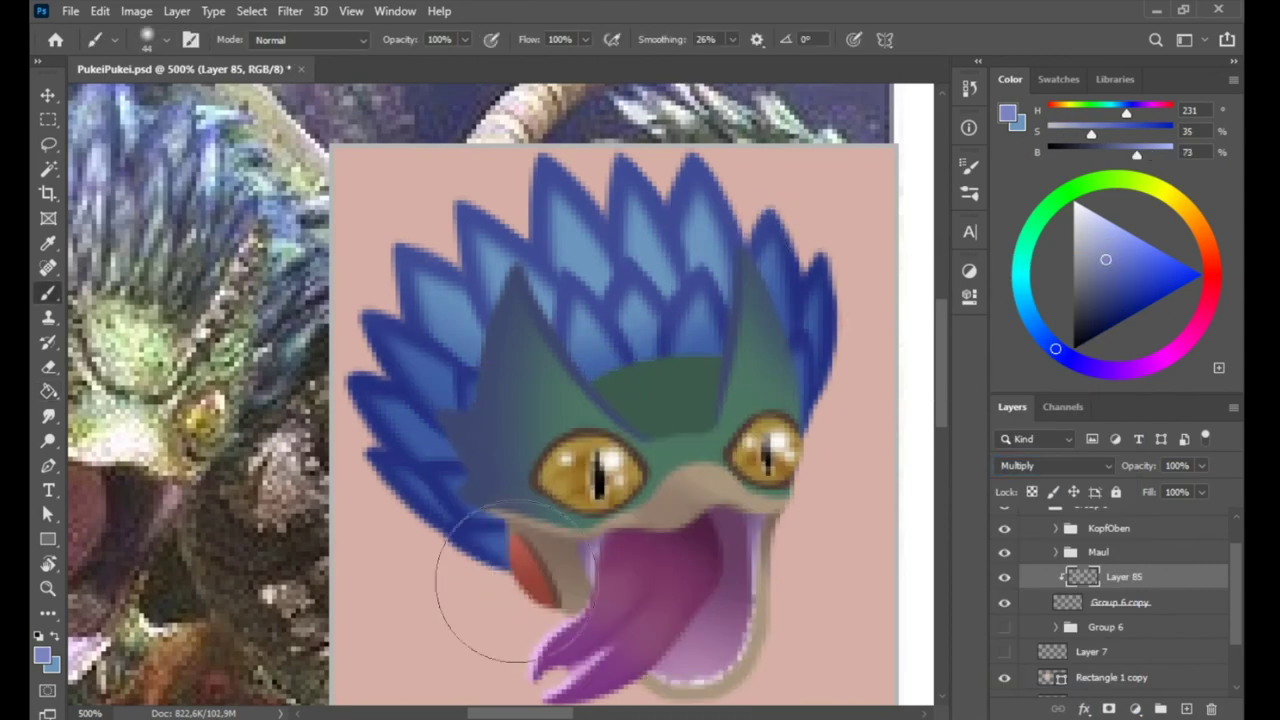
Duplicate Group 5 with the whole head into a new document and crop it tightly
key(v)
click(1040, 590)
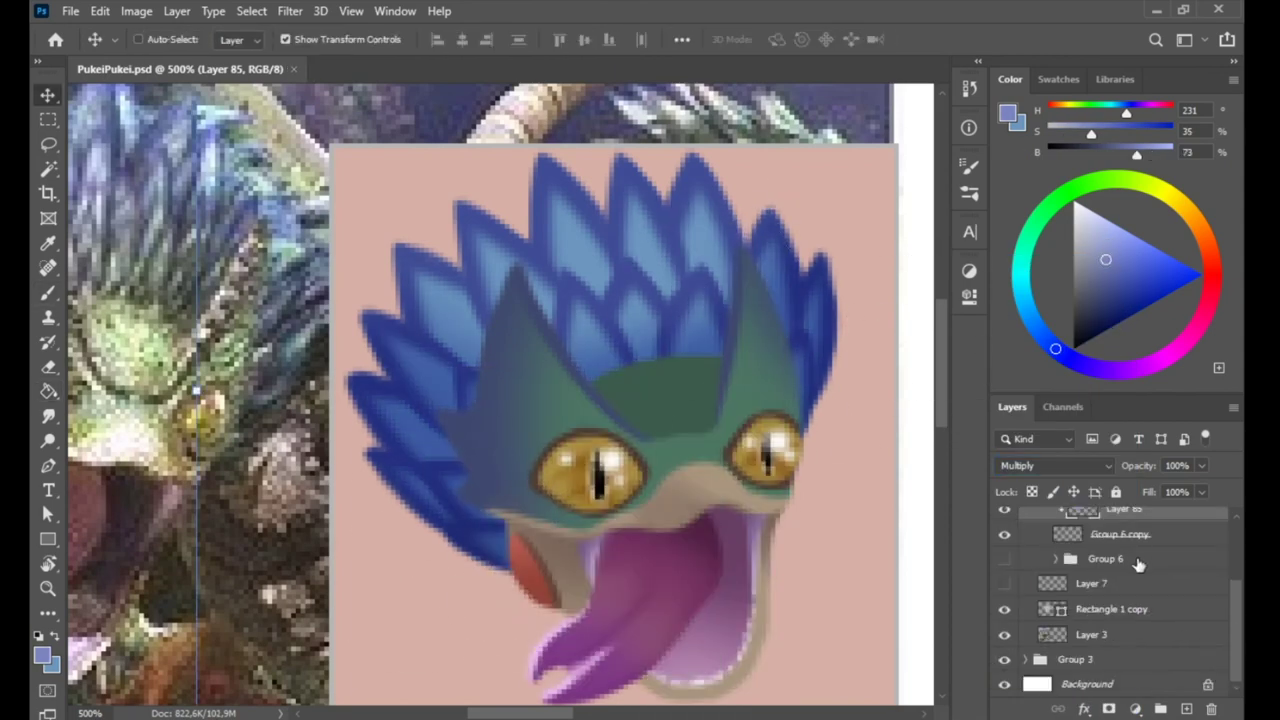
right_click(1148, 594)
click(1049, 63)
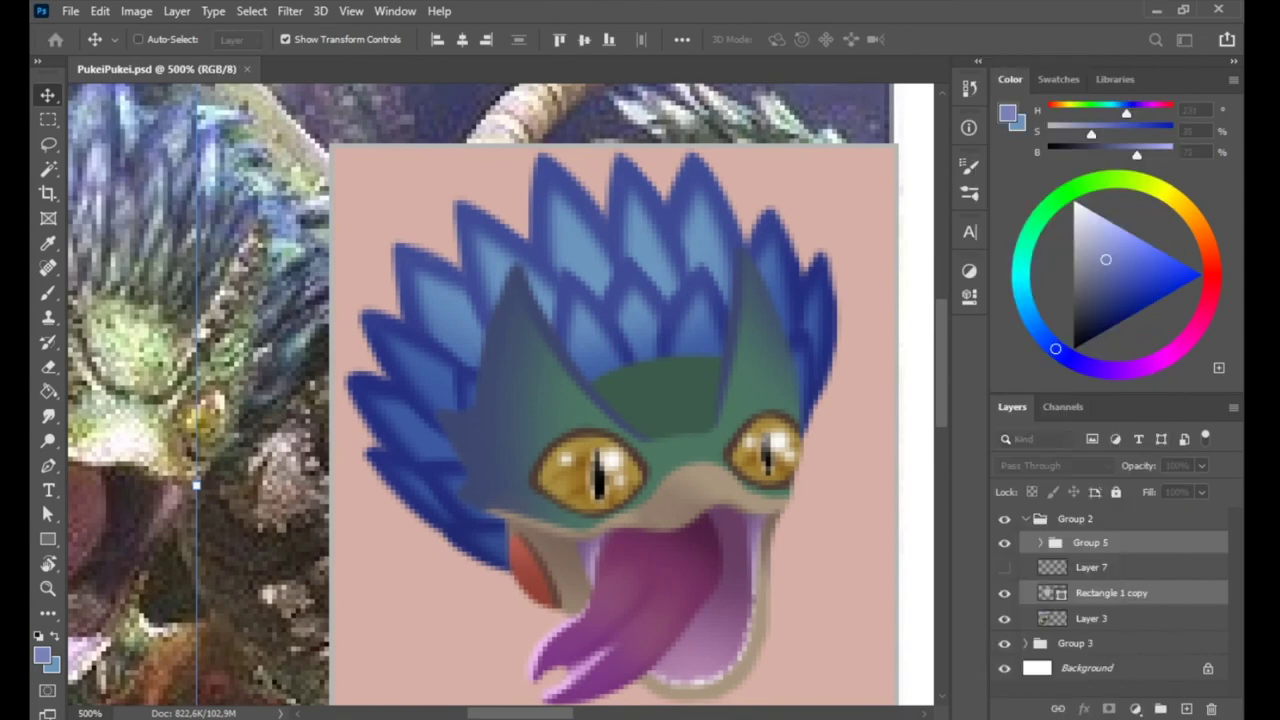
key(c)
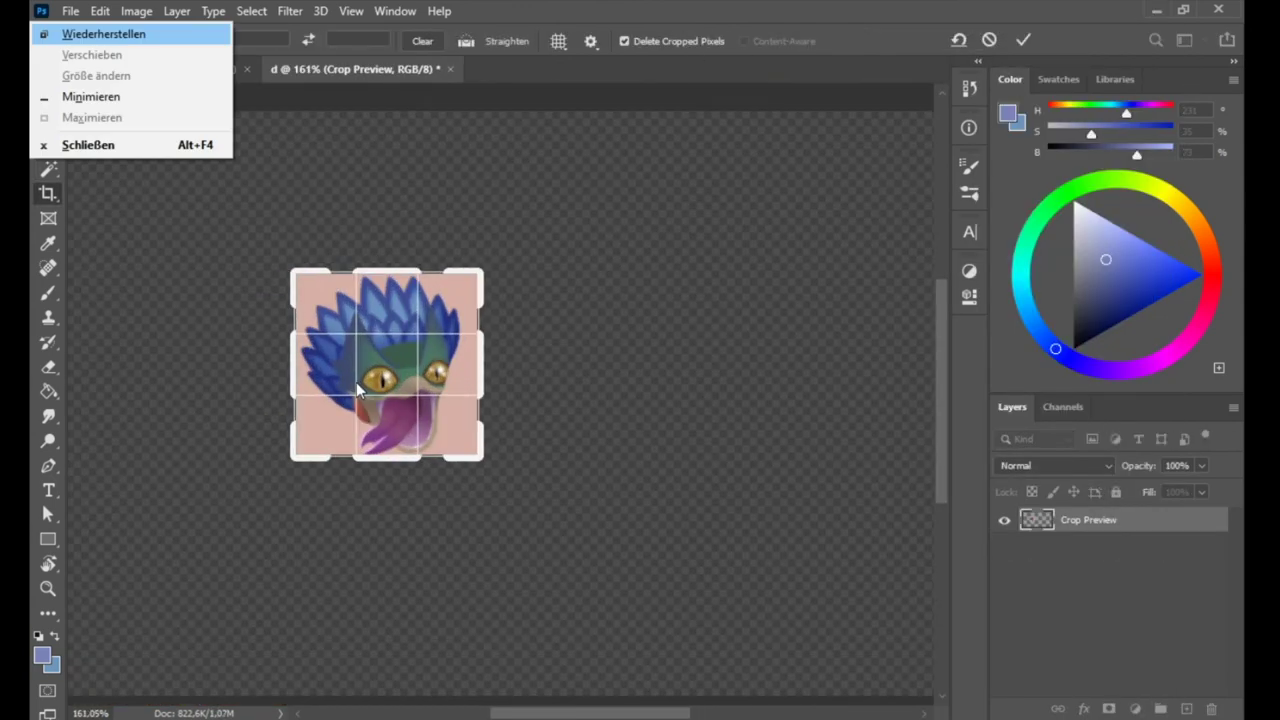